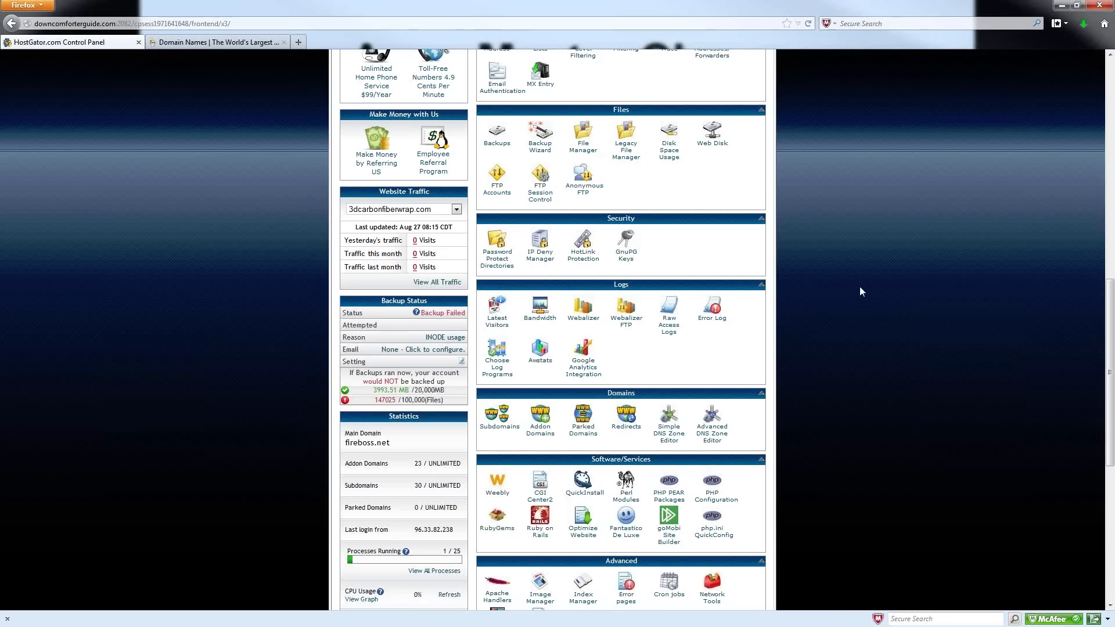
- Review the hosting control panel's feature sections, backup status, statistics and account information, including the hosting package
scroll(845, 270, "down", 1)
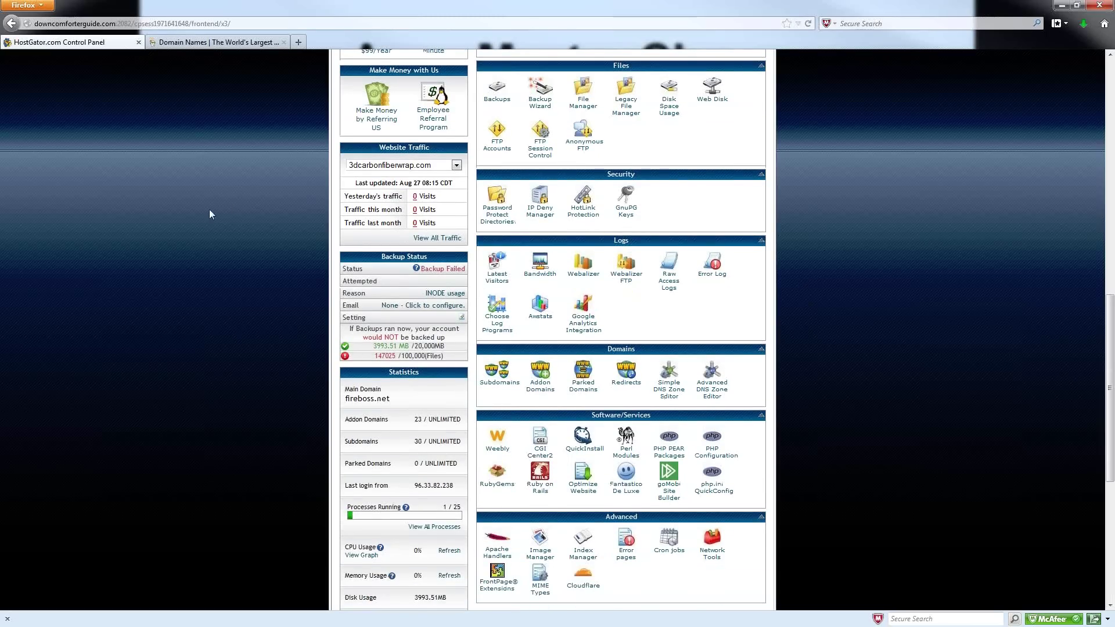
scroll(211, 214, "up", 15)
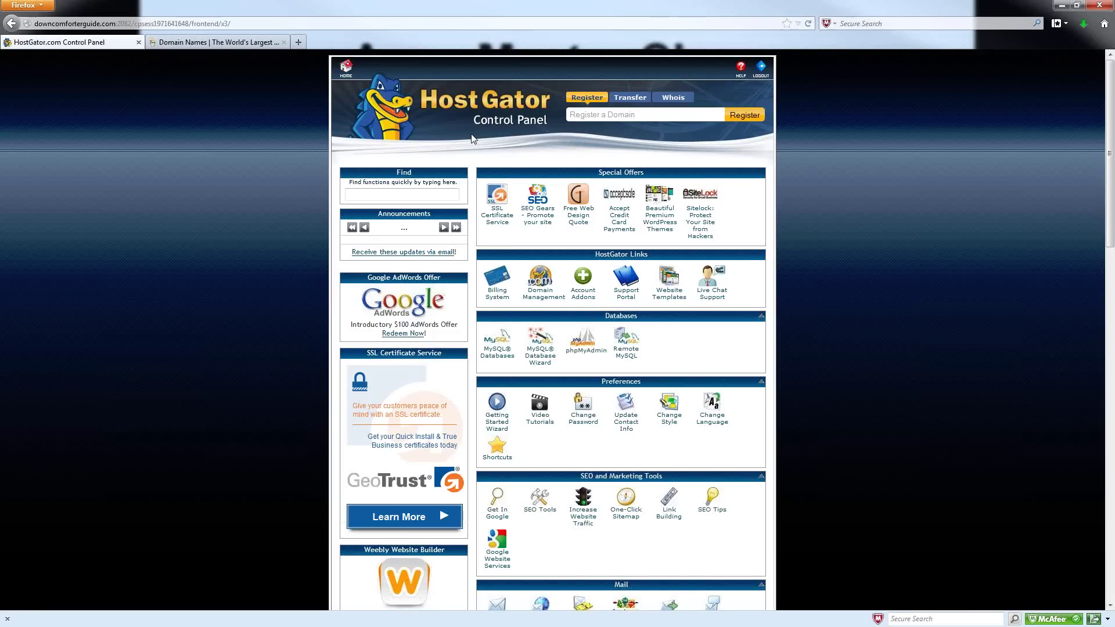
scroll(852, 254, "down", 10)
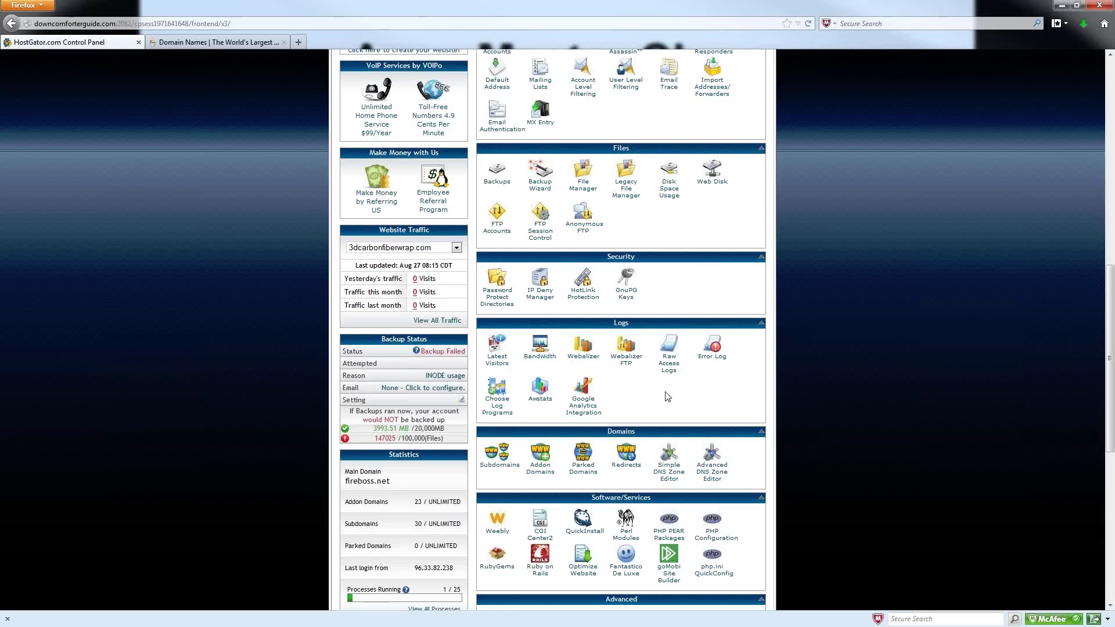
scroll(668, 397, "down", 5)
scroll(625, 449, "down", 3)
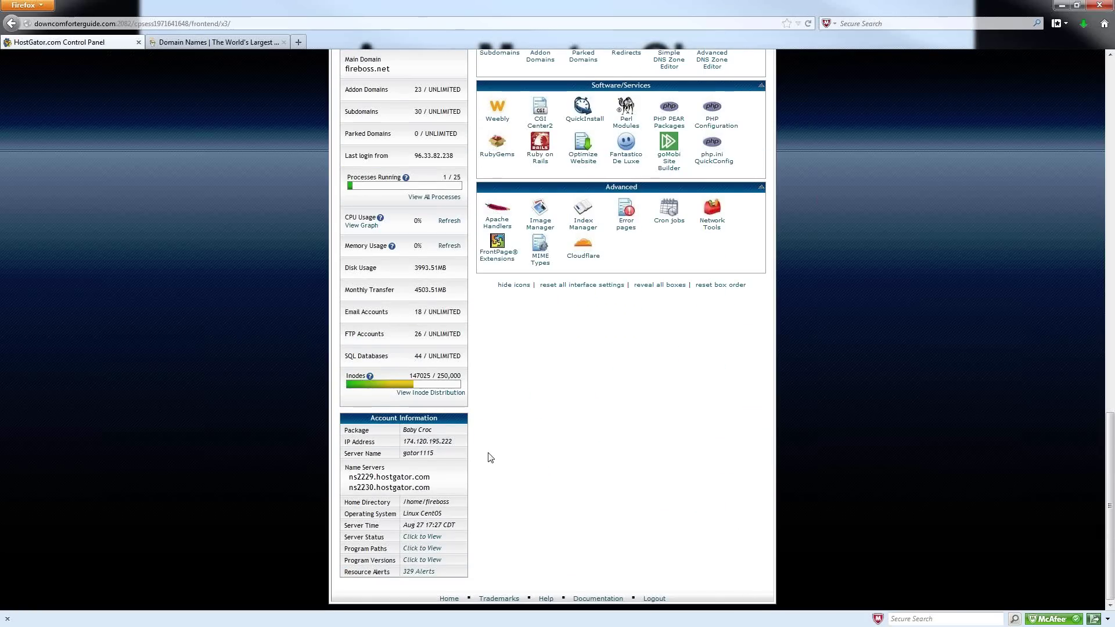
left_click_drag(437, 431, 401, 433)
left_click(674, 474)
scroll(737, 473, "up", 2)
scroll(736, 473, "up", 2)
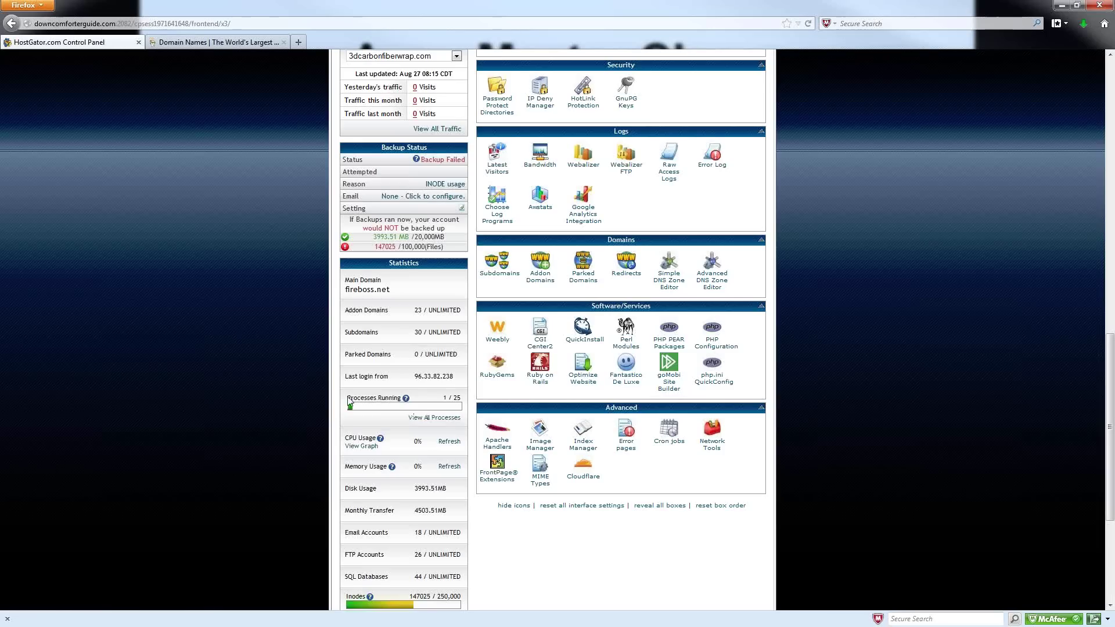
left_click_drag(349, 401, 375, 402)
left_click(454, 392)
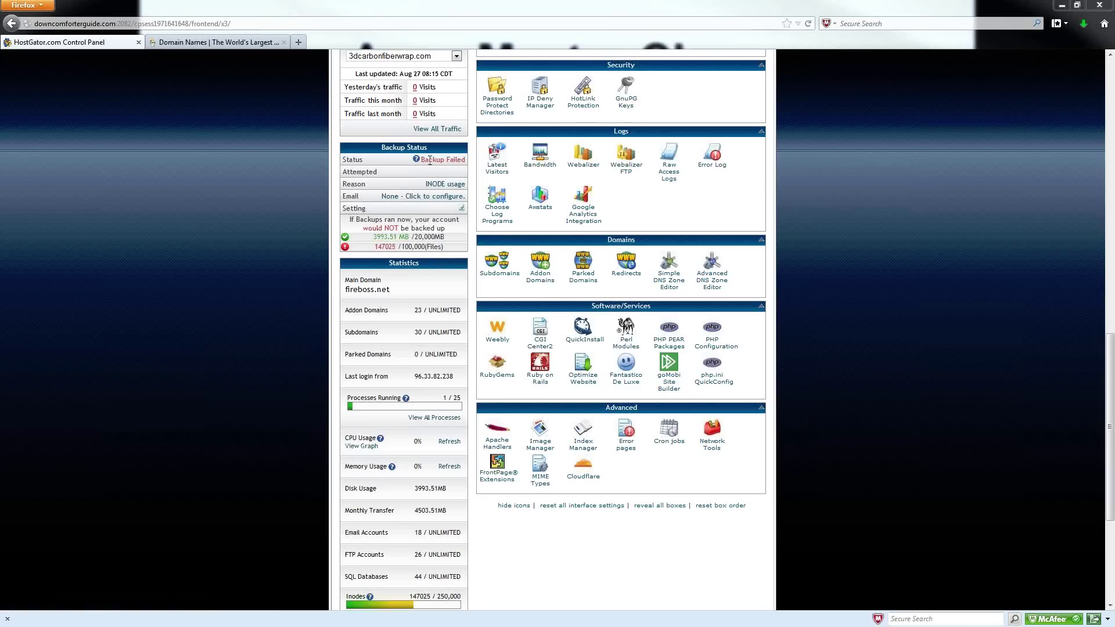
- Highlight the domain downcomforterguide.com within the control panel's web address
mouse_move(419, 163)
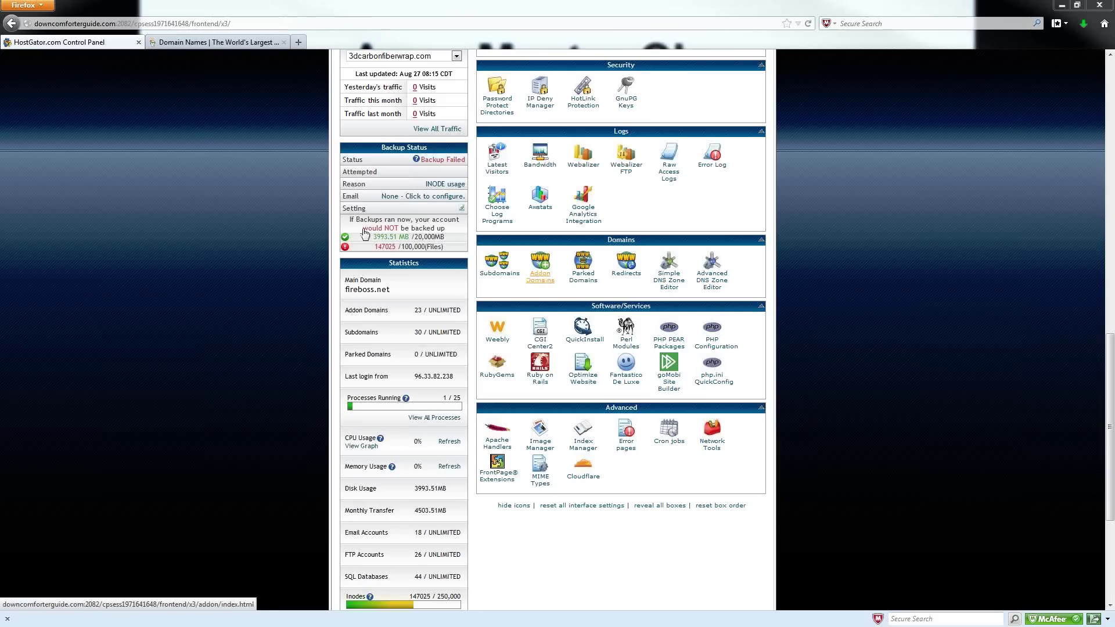
left_click(35, 23)
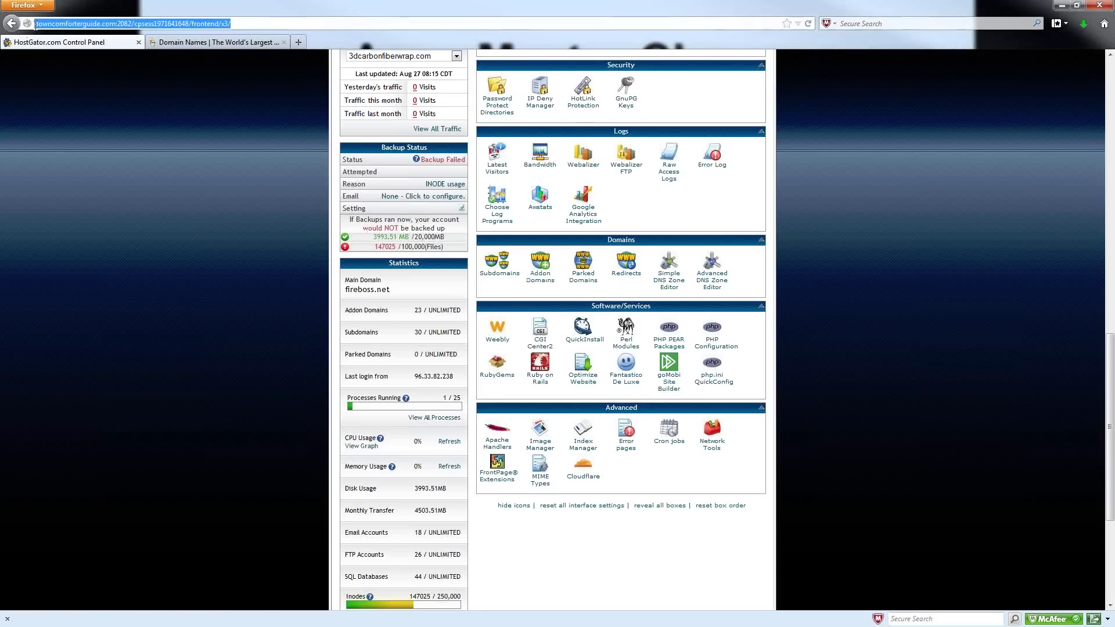
left_click(114, 23)
left_click_drag(115, 23, 34, 24)
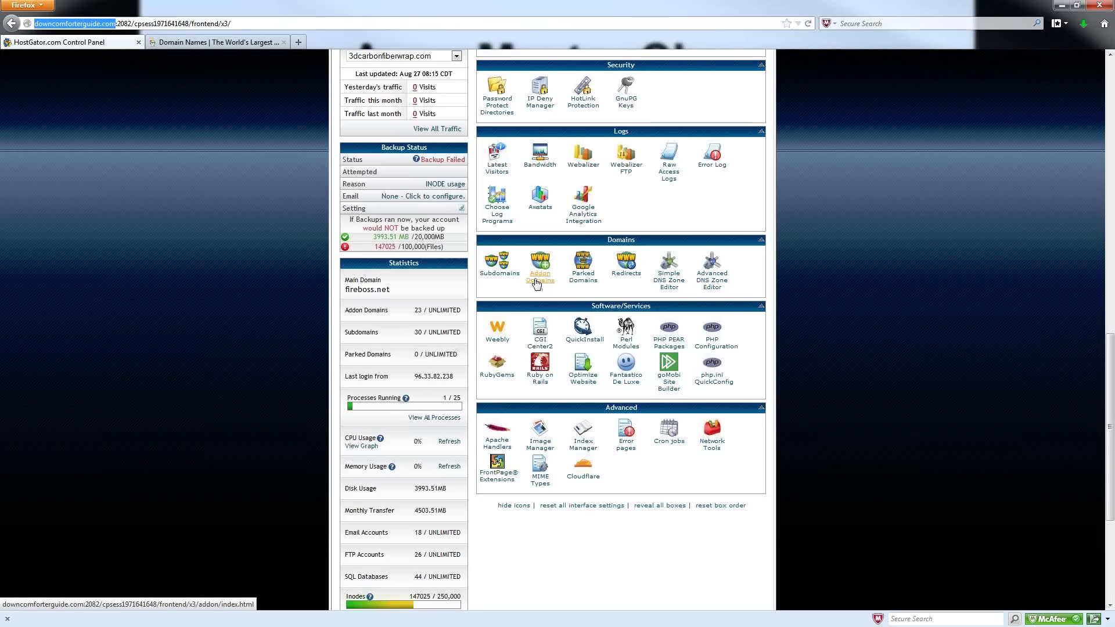
- Open the Addon Domains page from the control panel's Domains section
left_click(537, 283)
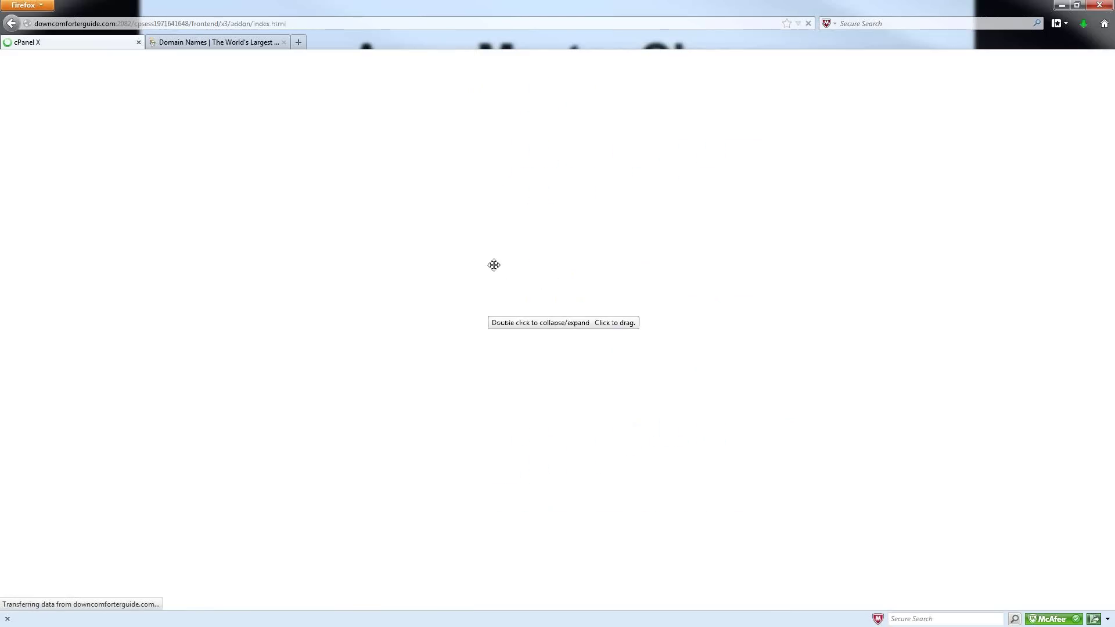
key("alt+Left")
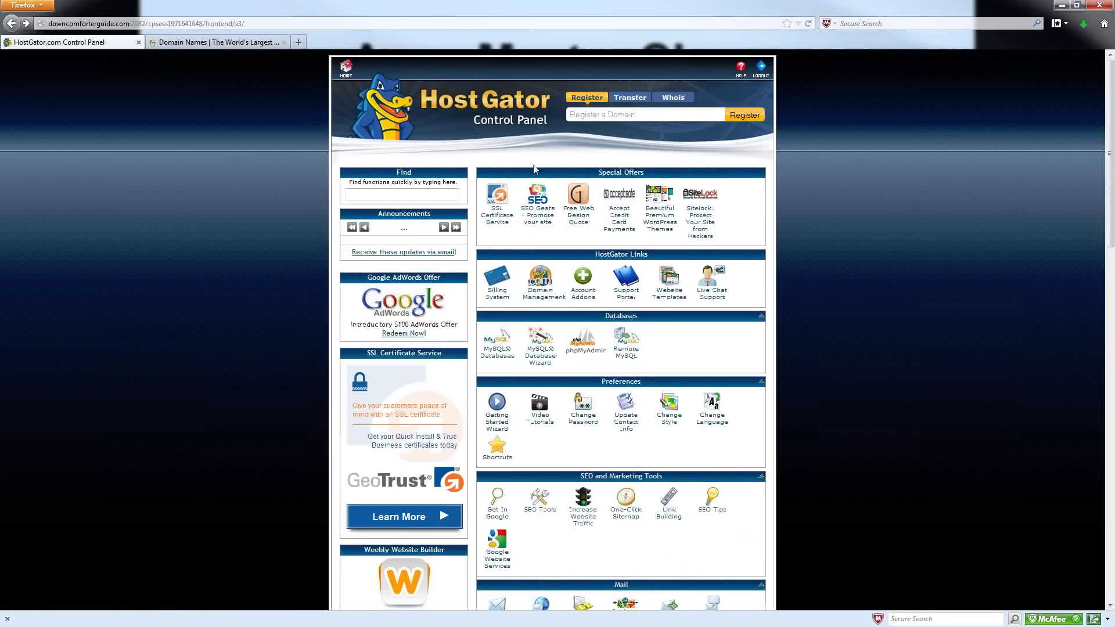
scroll(629, 269, "down", 5)
scroll(629, 269, "down", 8)
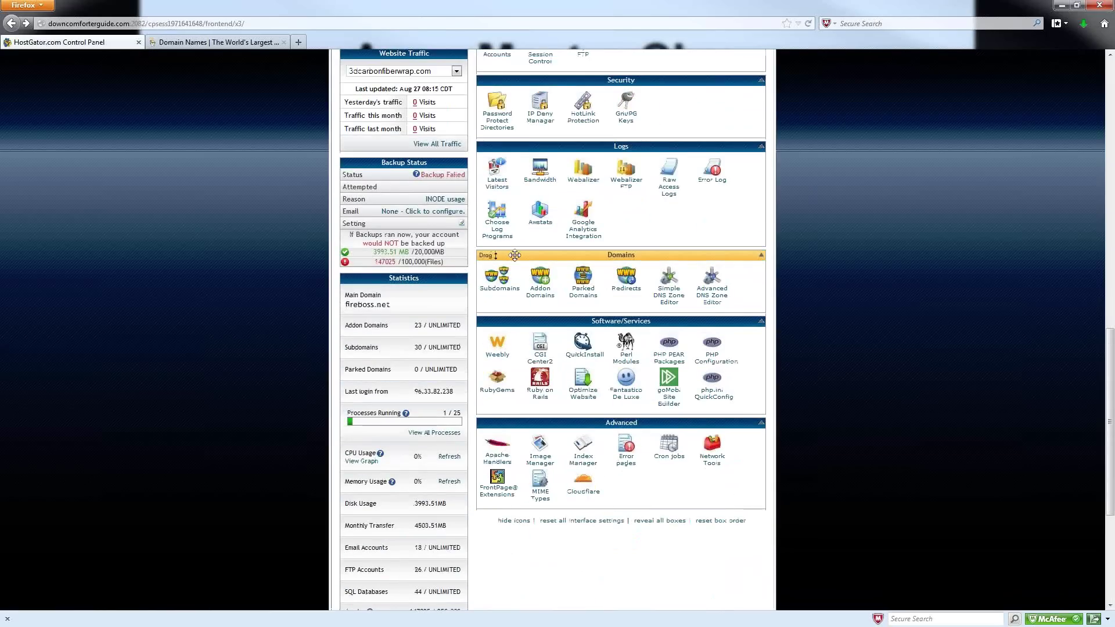
left_click(540, 298)
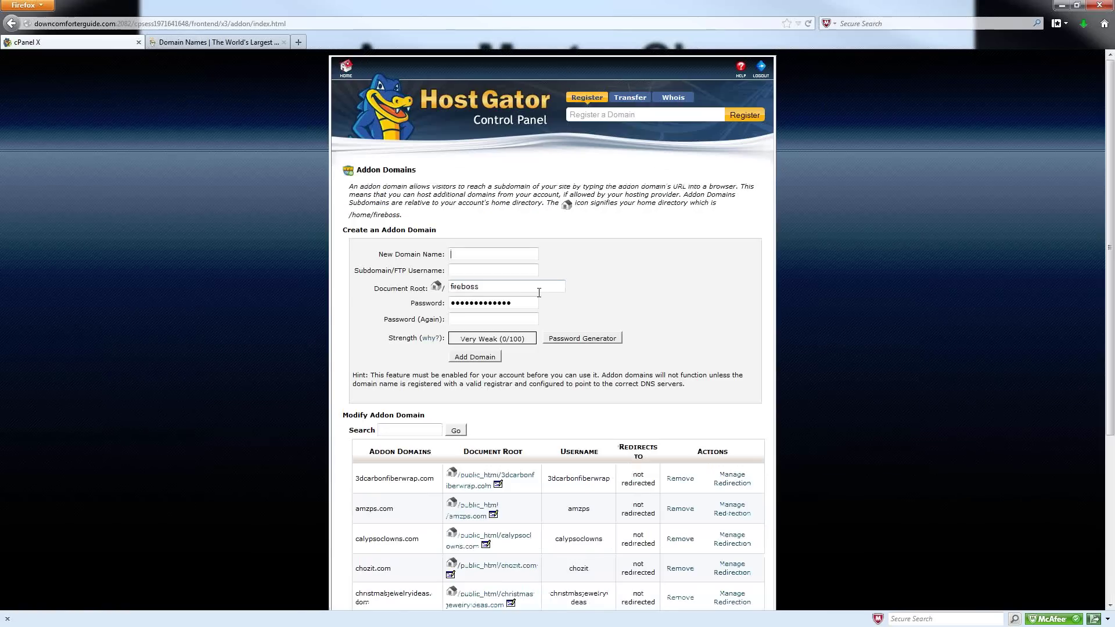
- Enter downcomforterguide.com as the new addon domain name and have its FTP username and document root filled in automatically
left_click(465, 252)
type("down")
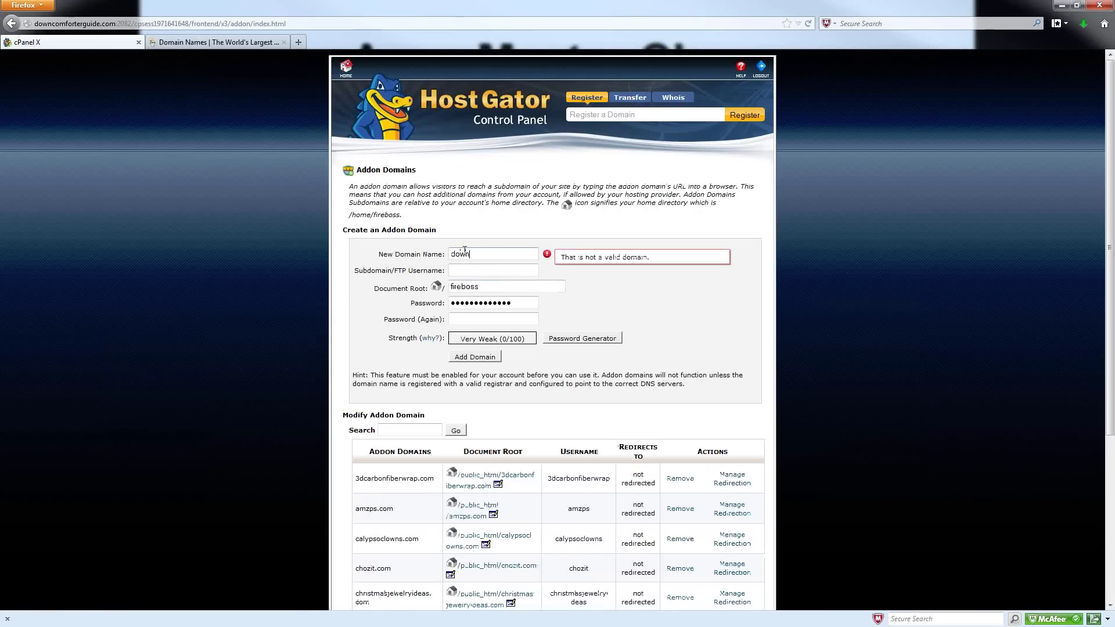
type("comforterguide.com")
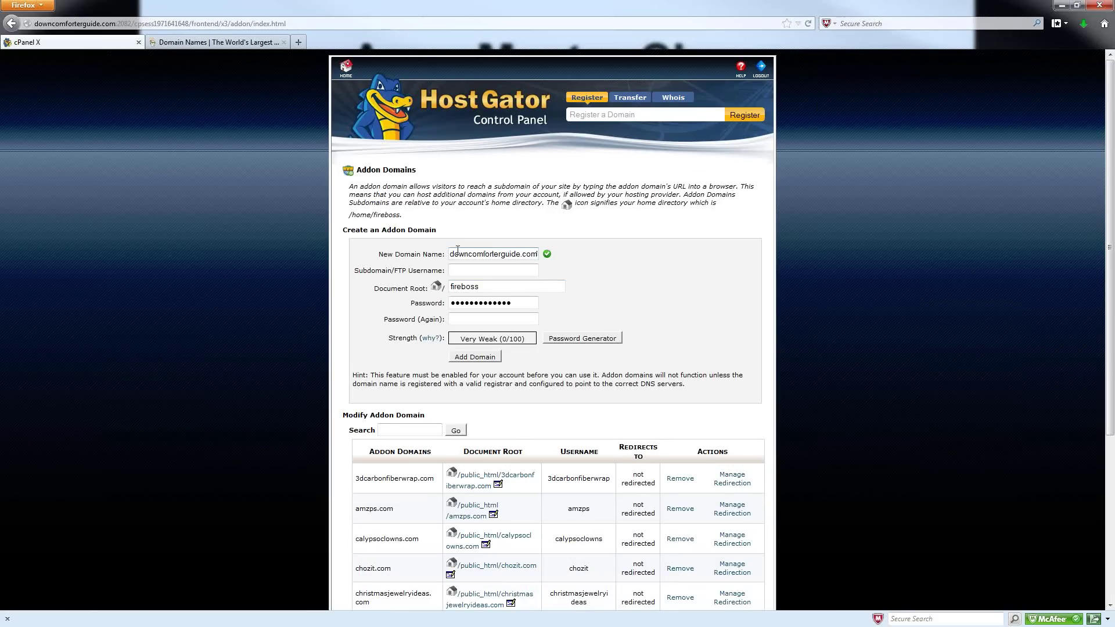
left_click(488, 268)
double_click(479, 269)
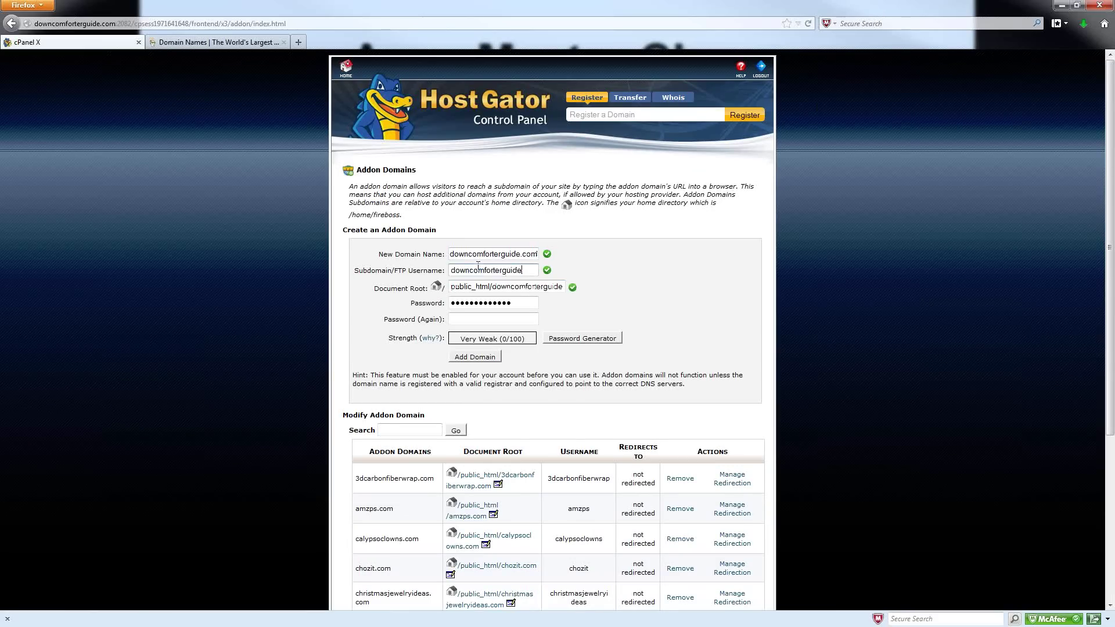
left_click(465, 269)
double_click(465, 269)
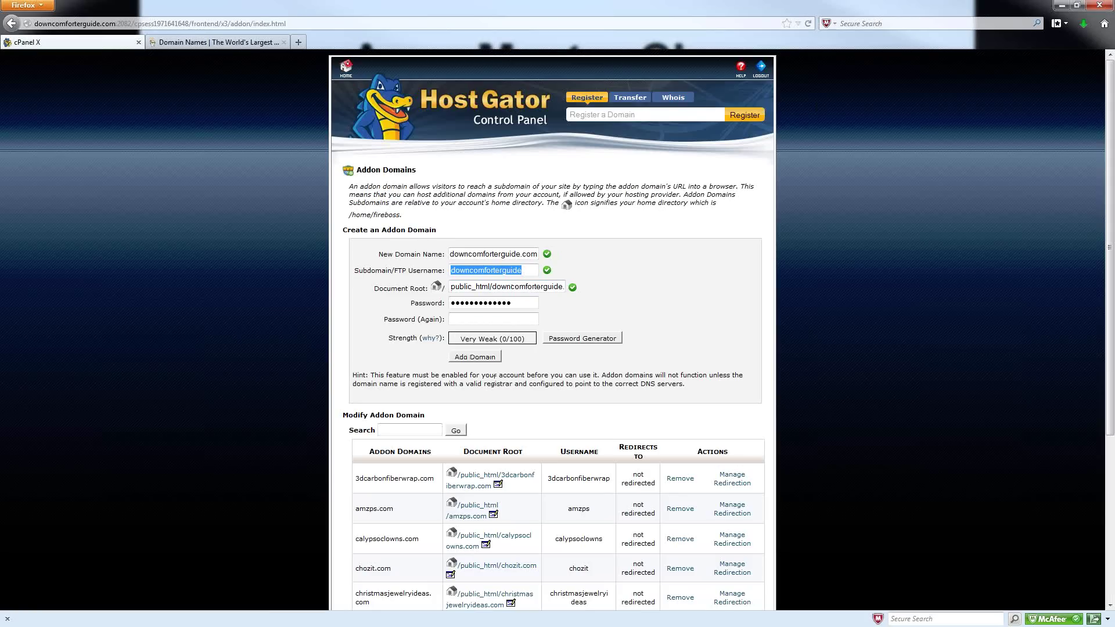
- Return to the control panel home page and highlight the two name servers in the account information
left_click(348, 70)
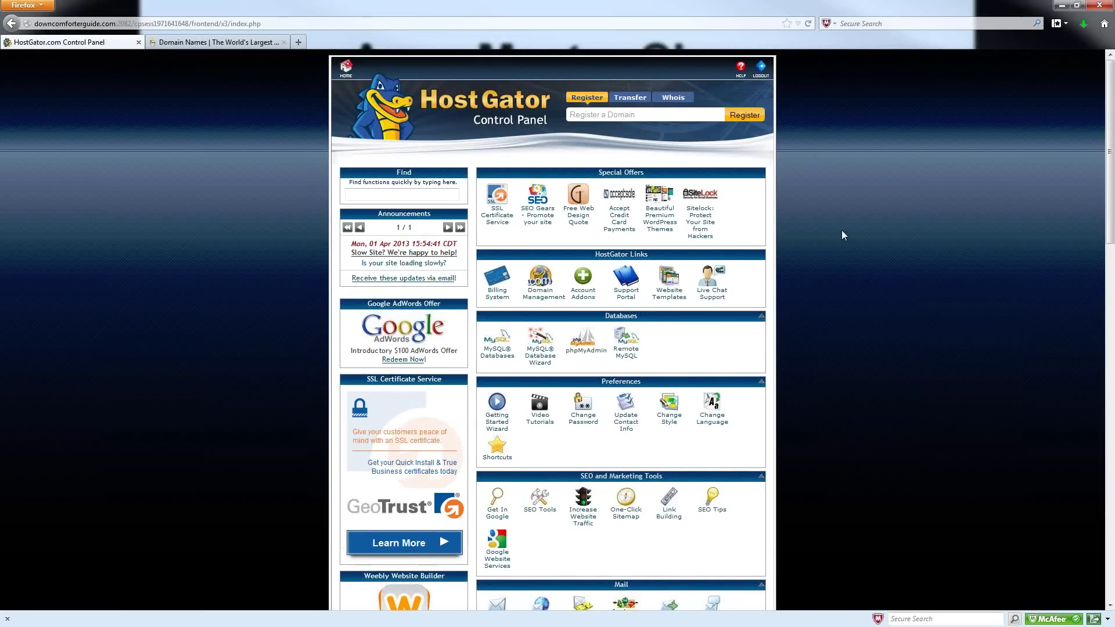
scroll(834, 232, "down", 15)
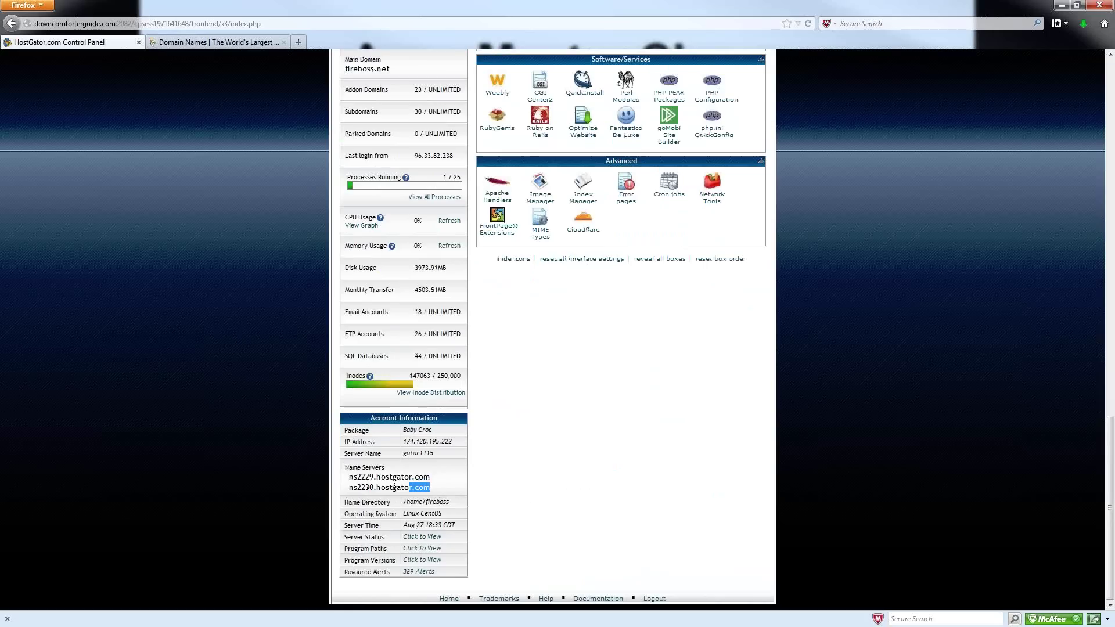
left_click_drag(394, 482, 345, 469)
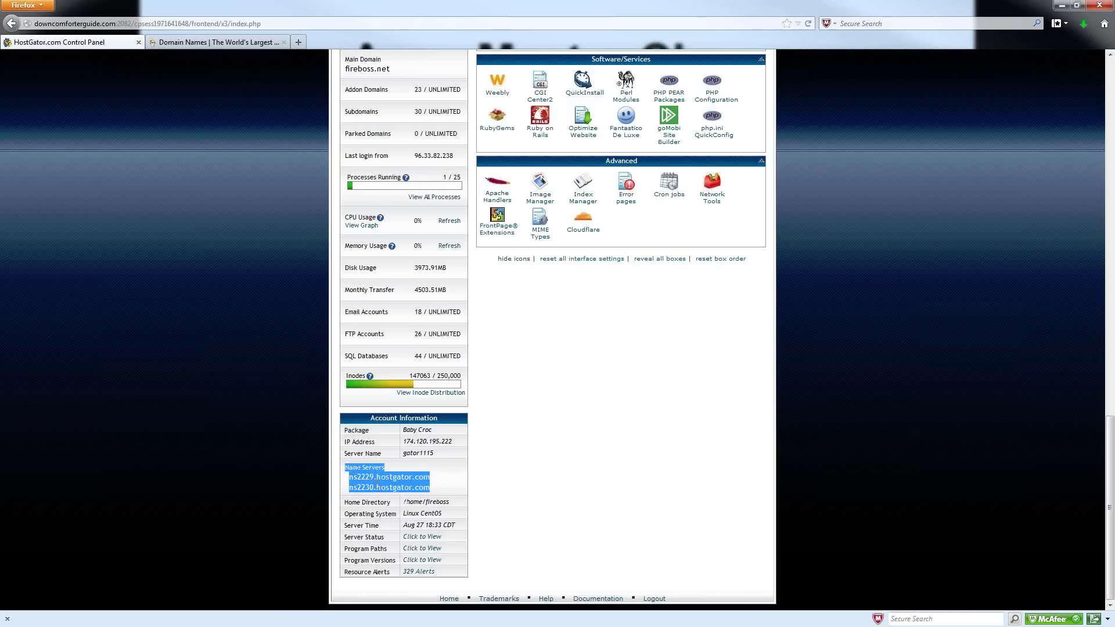
left_click_drag(434, 491, 349, 484)
- Switch to GoDaddy, open Domain Management and log in with the prefilled account credentials
left_click(175, 43)
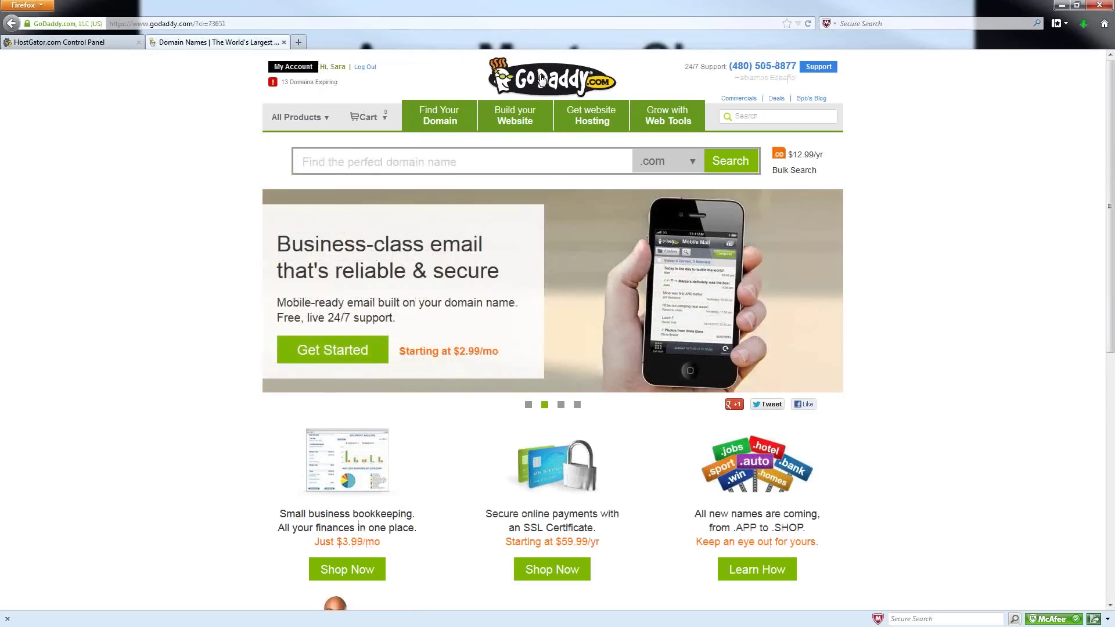
mouse_move(327, 124)
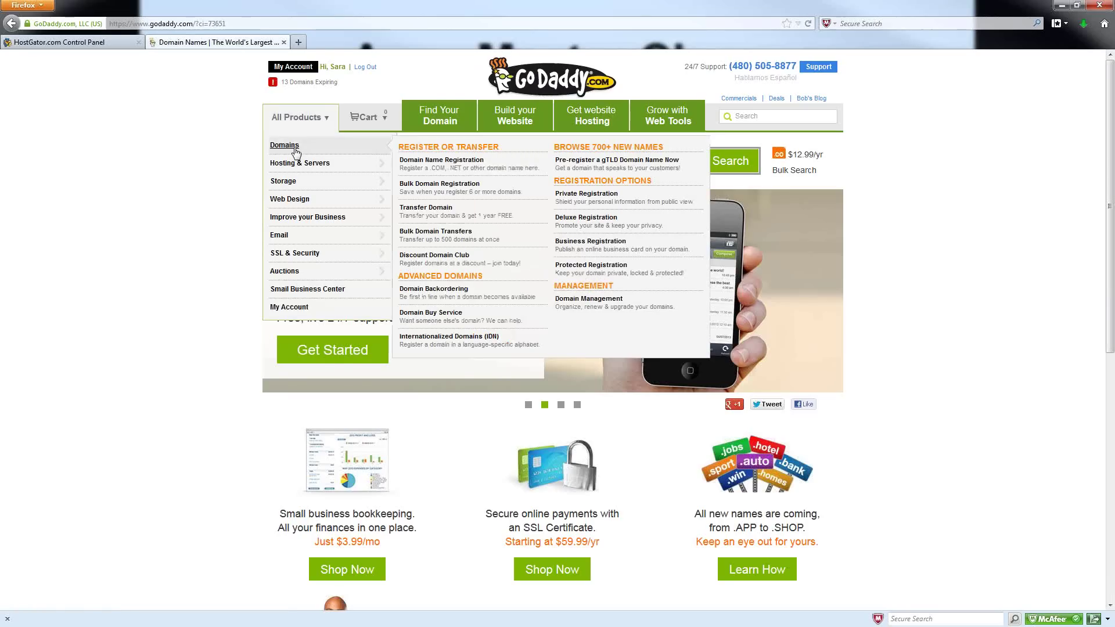
mouse_move(295, 143)
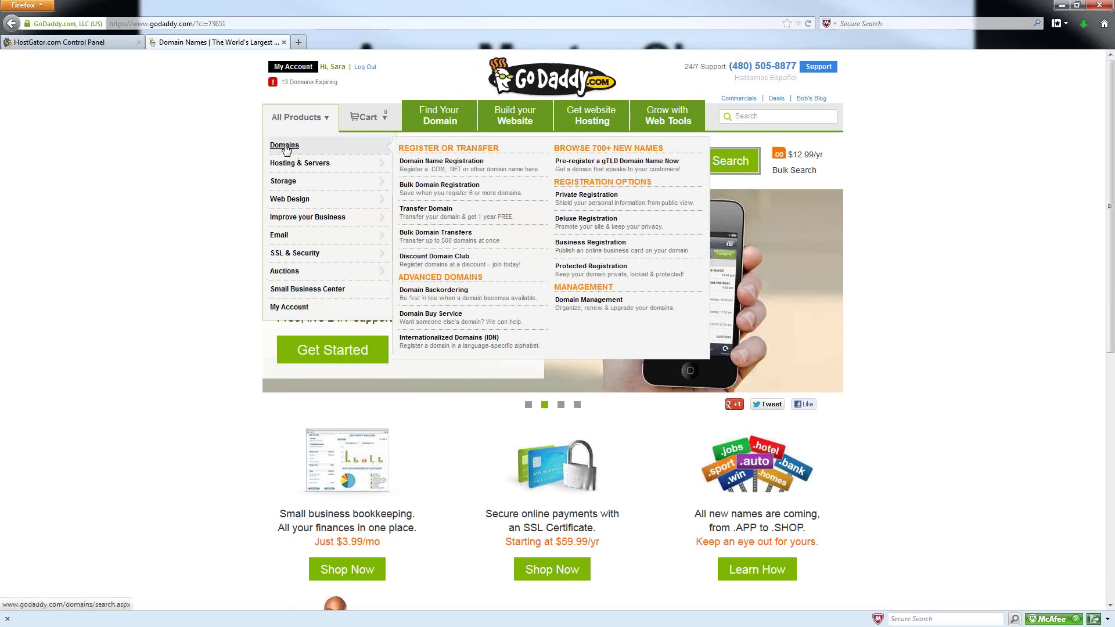
left_click(578, 309)
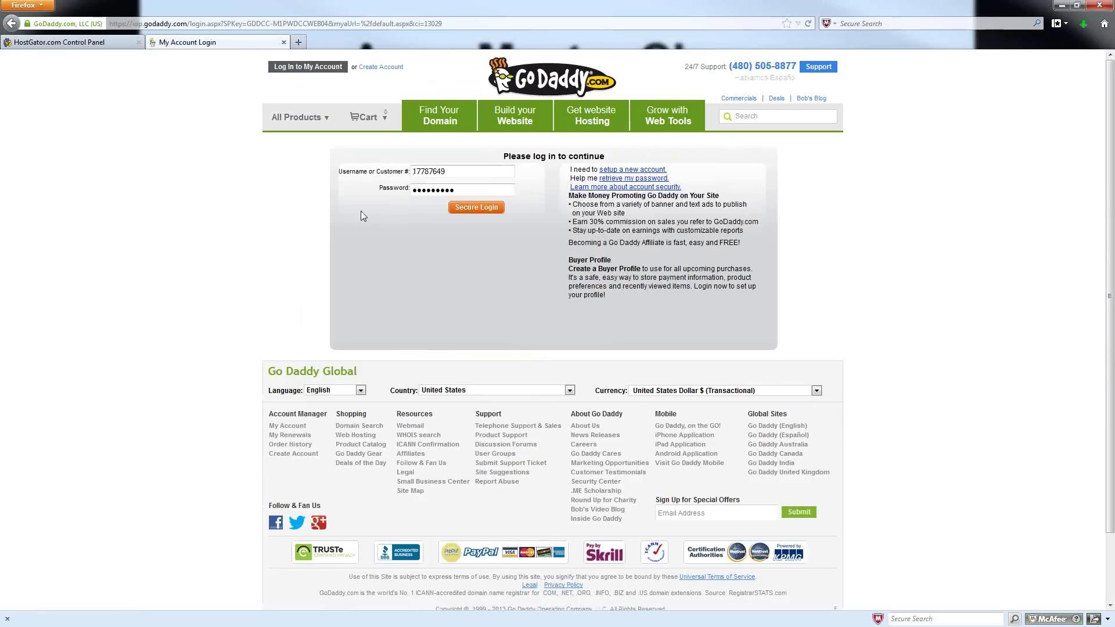
left_click(474, 208)
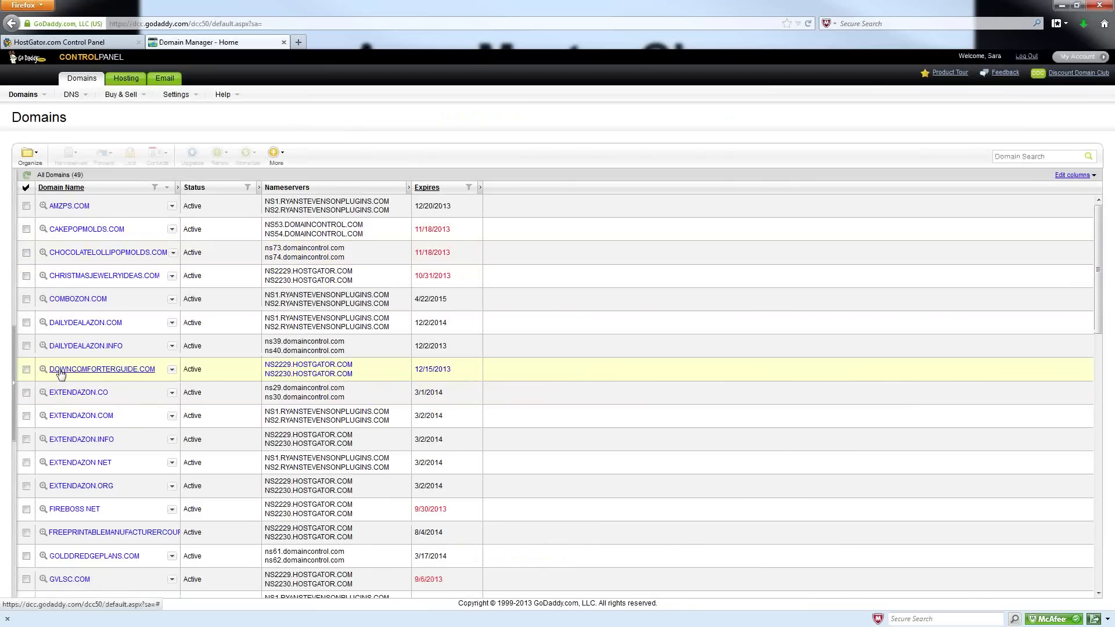
- Open the details of DOWNCOMFORTERGUIDE.COM and examine its nameservers
left_click(66, 370)
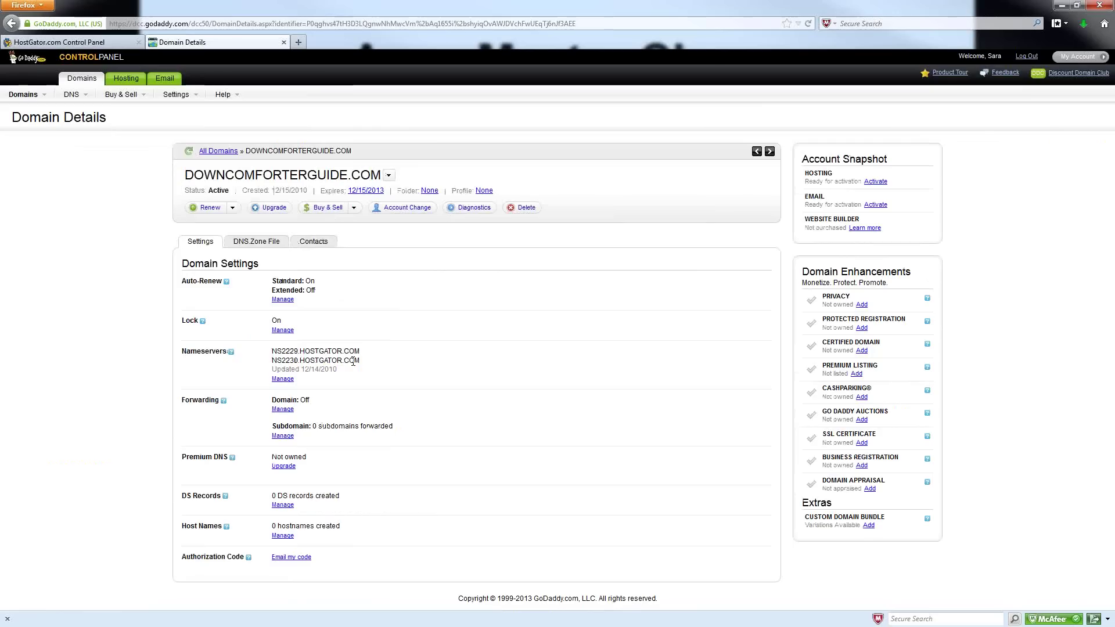
left_click_drag(361, 361, 271, 352)
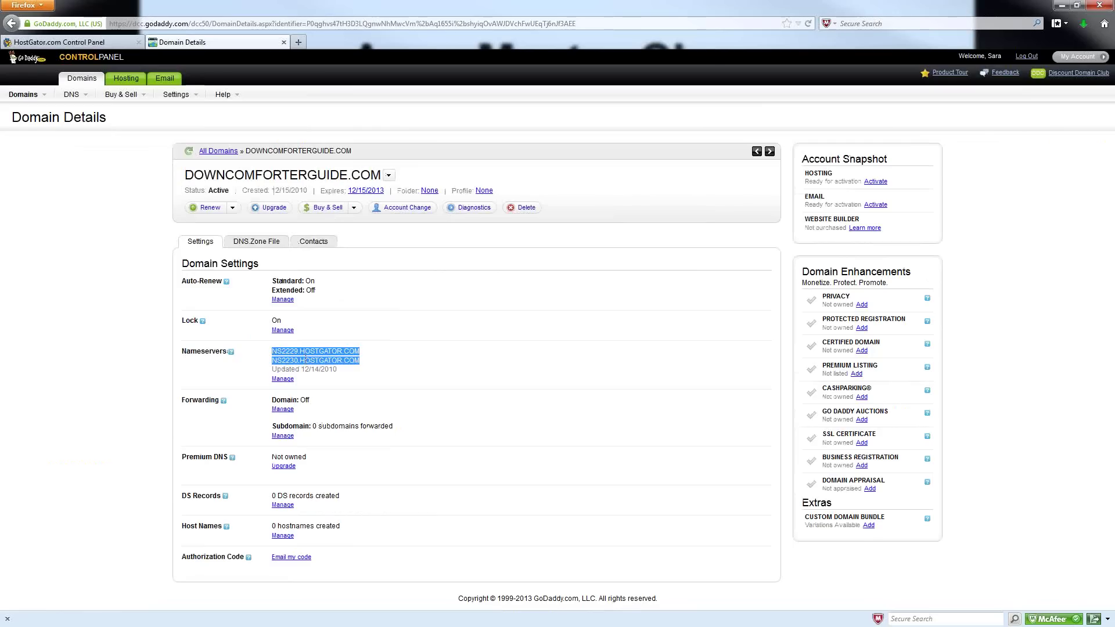
left_click(318, 380)
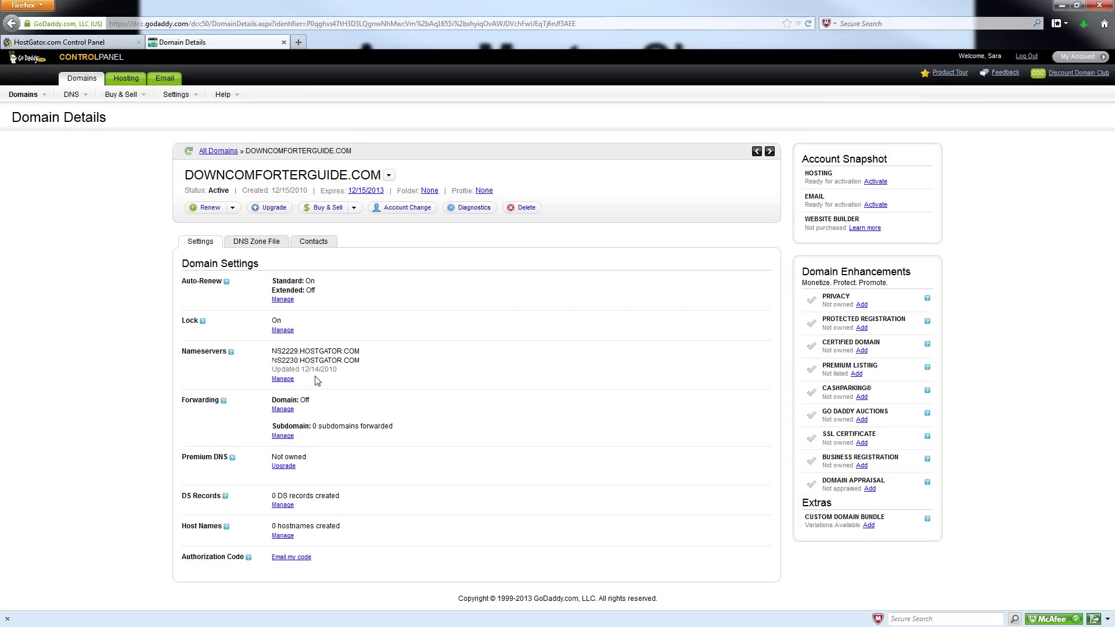
- Enter ns2229.hostgator.com as an additional nameserver for DOWNCOMFORTERGUIDE.COM, and close the nameserver settings without saving
left_click(283, 380)
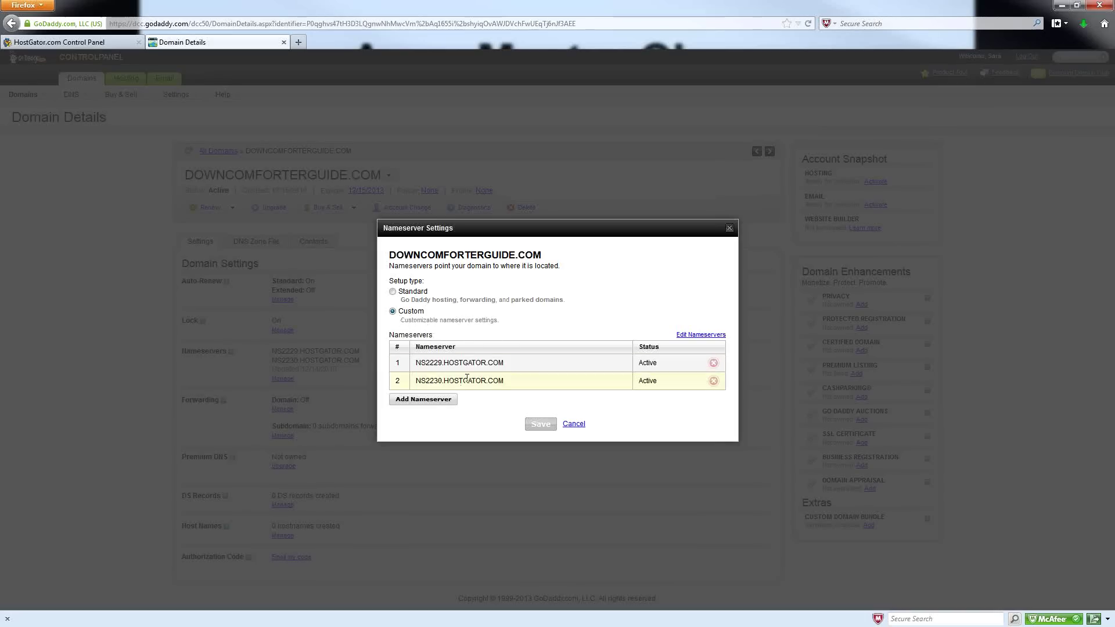
left_click(412, 403)
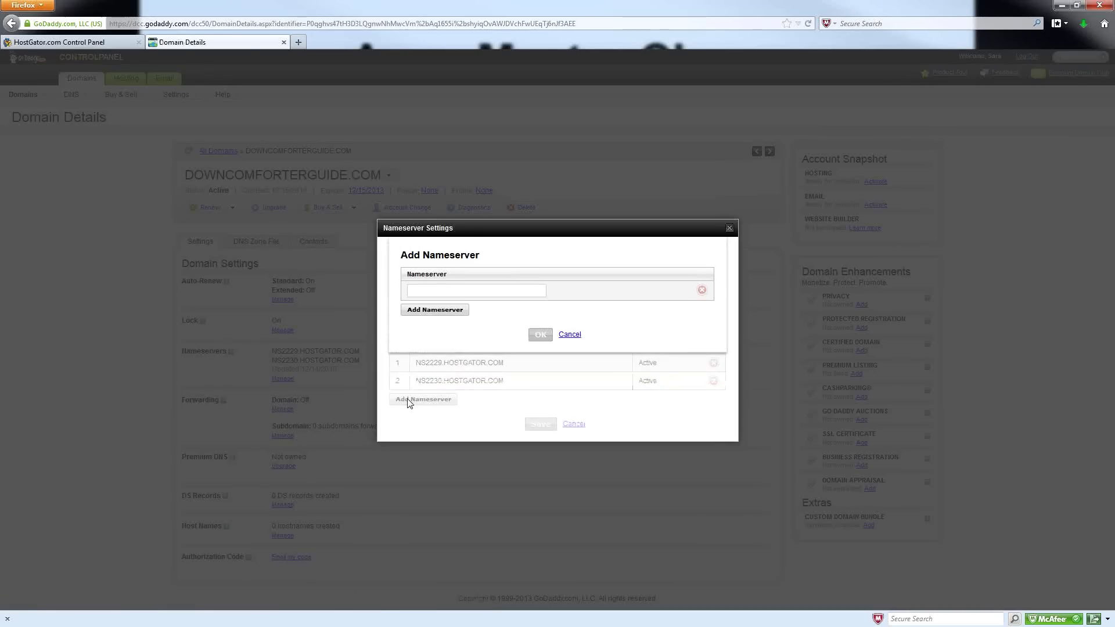
left_click(433, 293)
type("ns2")
type("229")
type("2")
type(".hostgator.com")
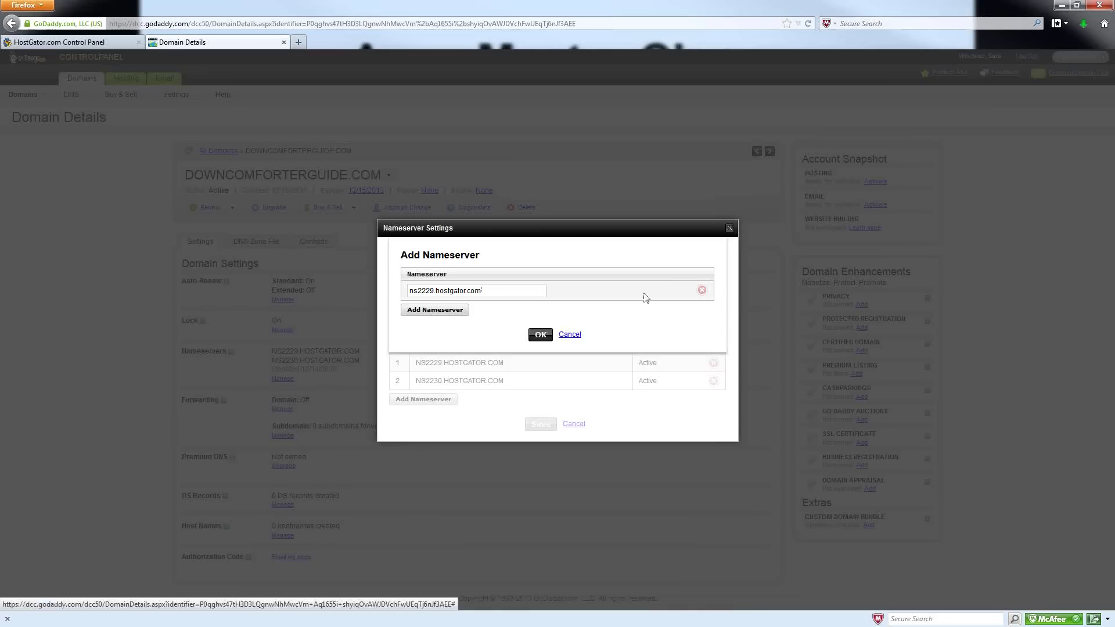
left_click(570, 335)
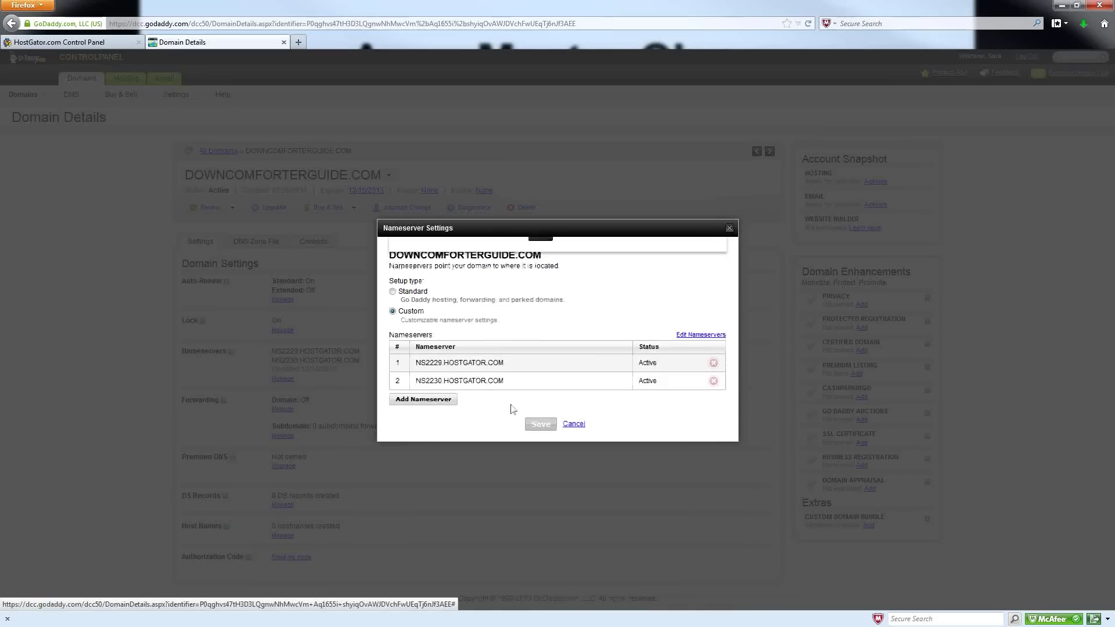
left_click(574, 425)
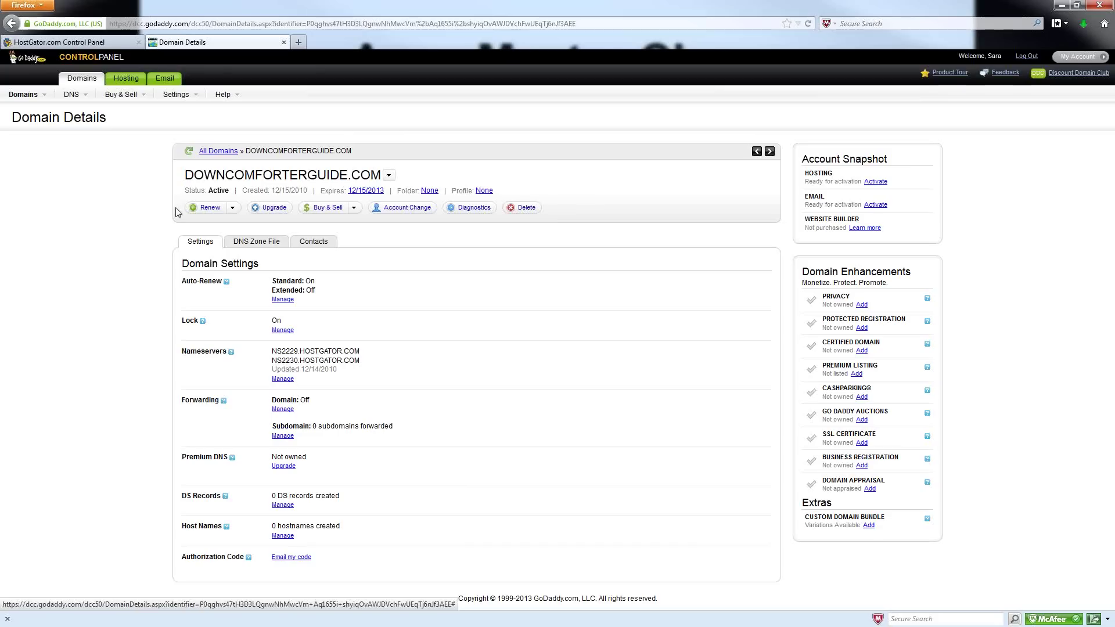
- Compare the name servers in the HostGator account information with those in the GoDaddy domain details
left_click(65, 45)
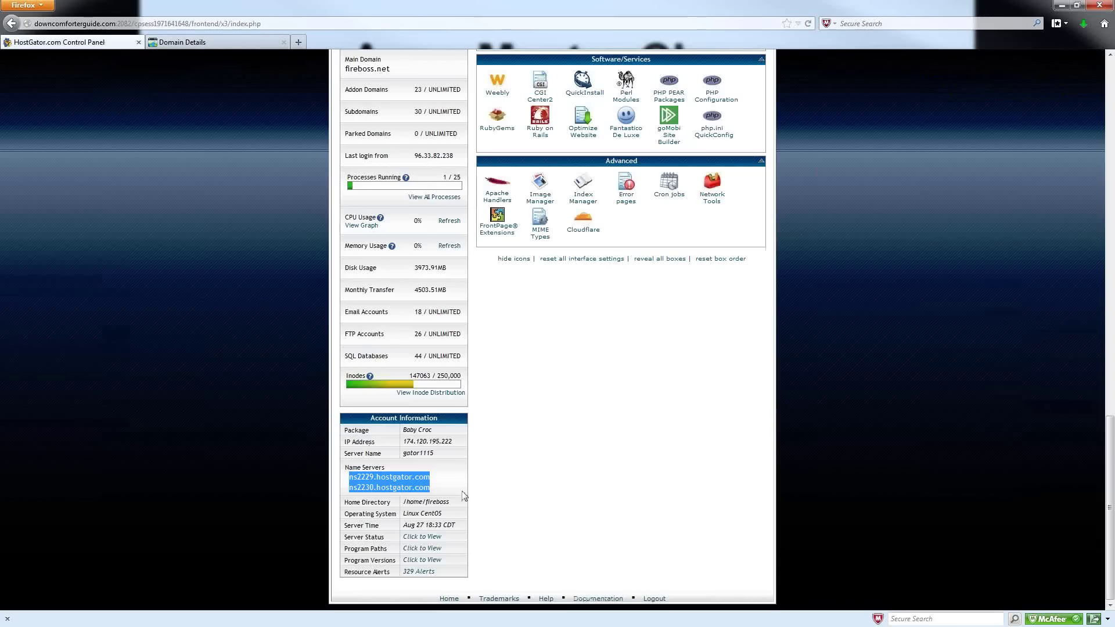
left_click(189, 43)
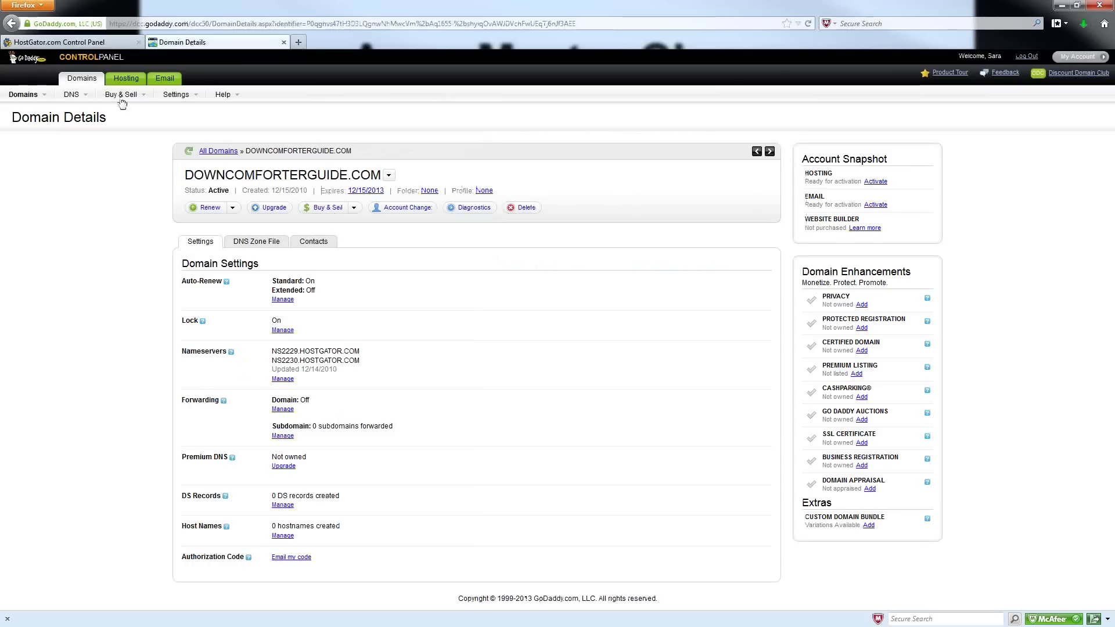
- Return to the HostGator control panel and enter downcomforterguide.com/cpanel as the page address
left_click(54, 42)
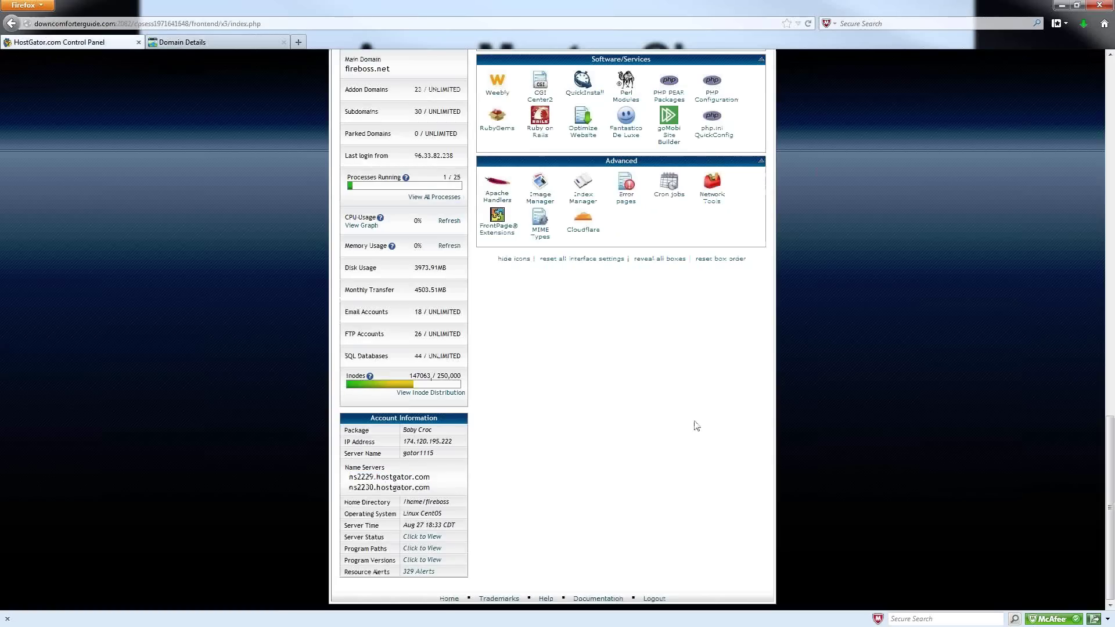
left_click(272, 23)
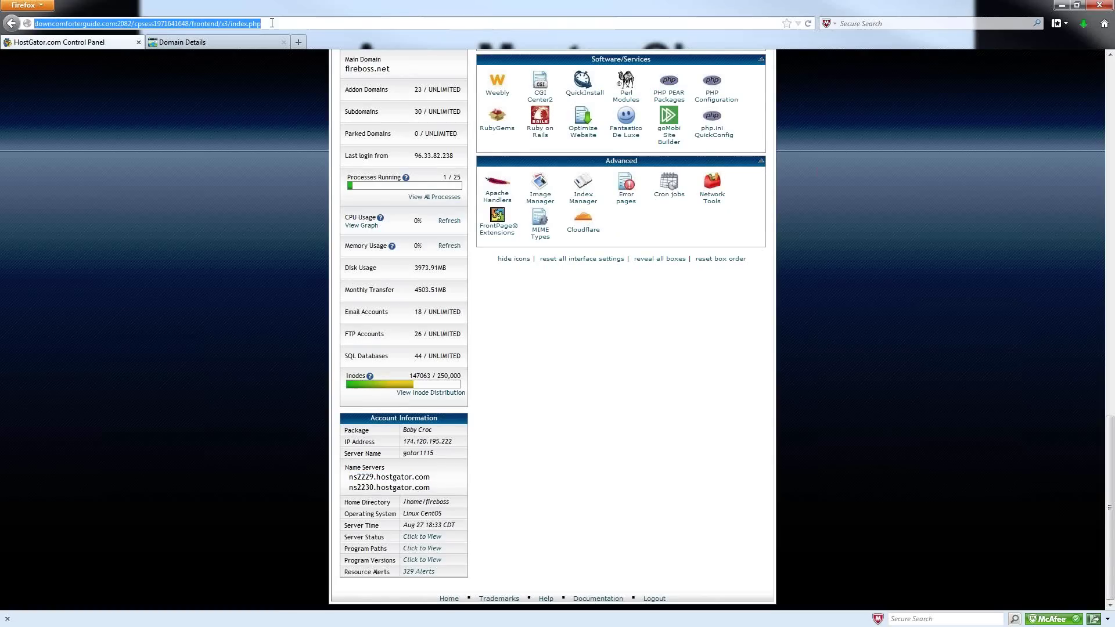
left_click_drag(272, 23, 117, 29)
type("/cpanel")
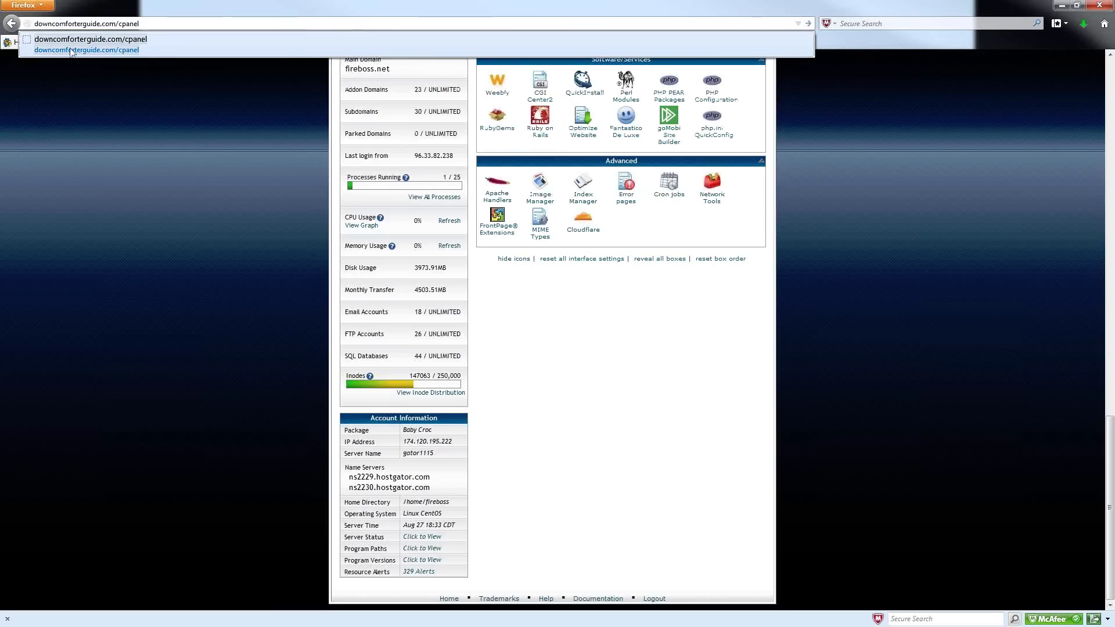
key("Return")
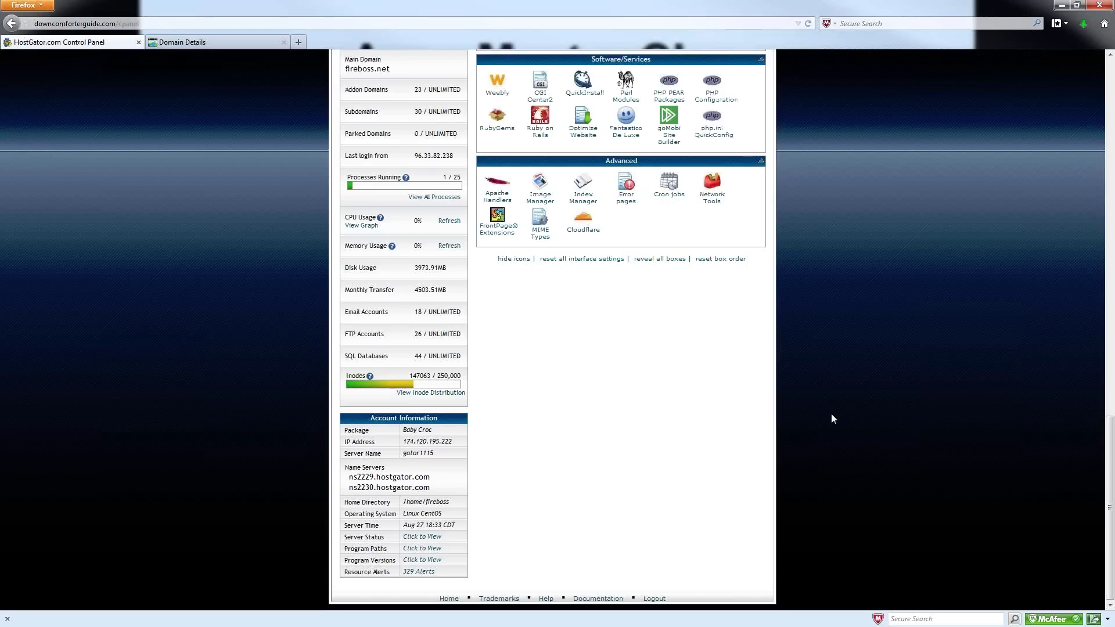
- Open QuickInstall from the Software/Services section and bring up the WordPress installation form
scroll(854, 441, "up", 15)
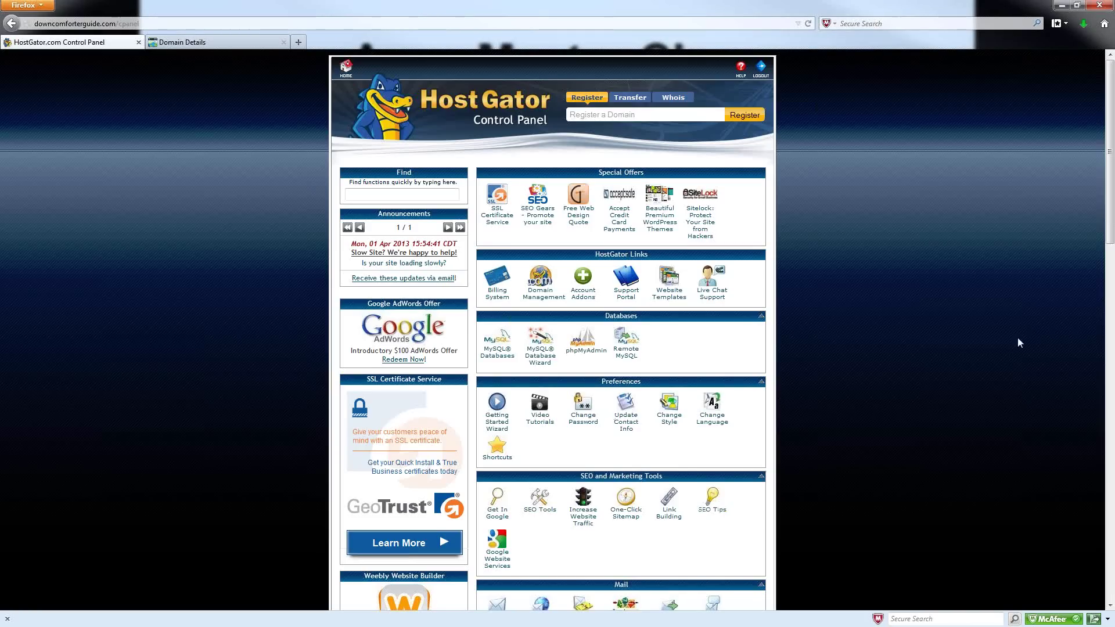
scroll(756, 355, "down", 15)
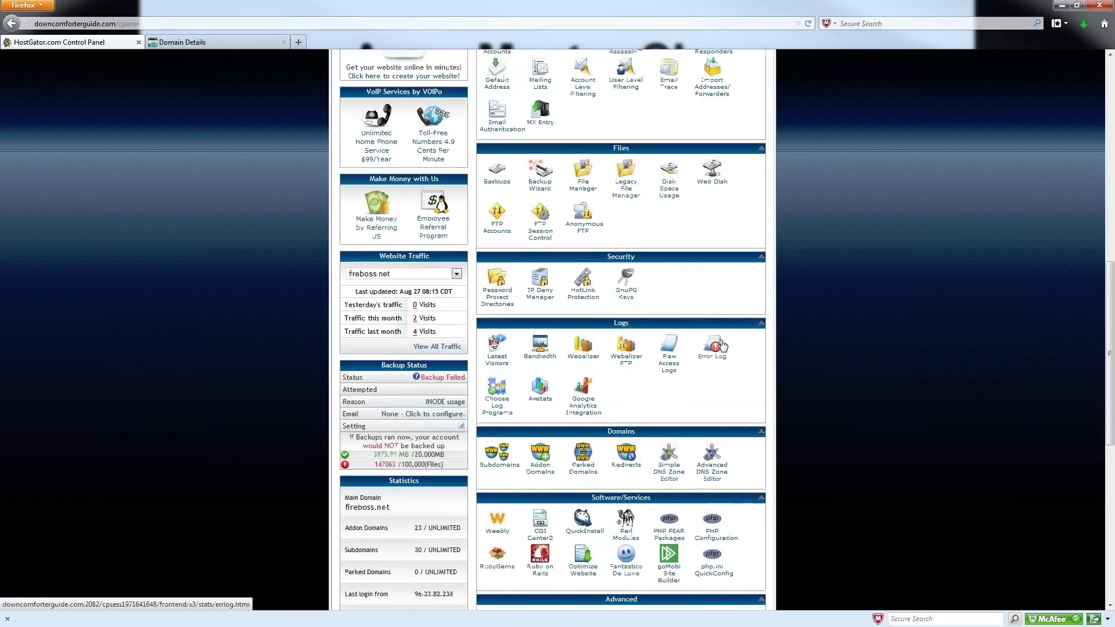
scroll(723, 347, "down", 5)
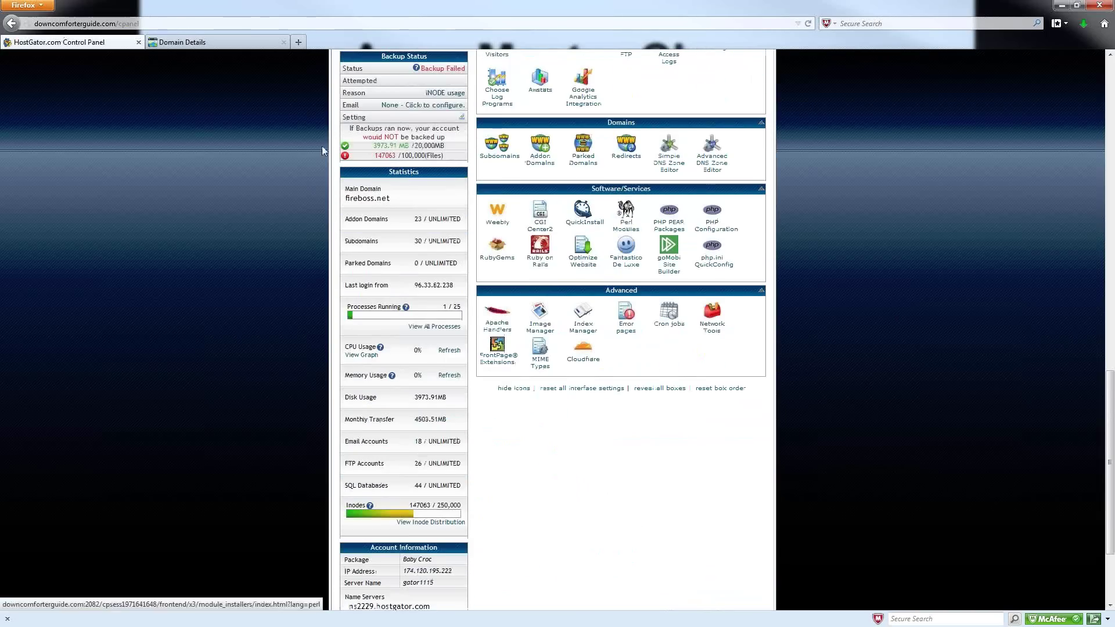
left_click(585, 219)
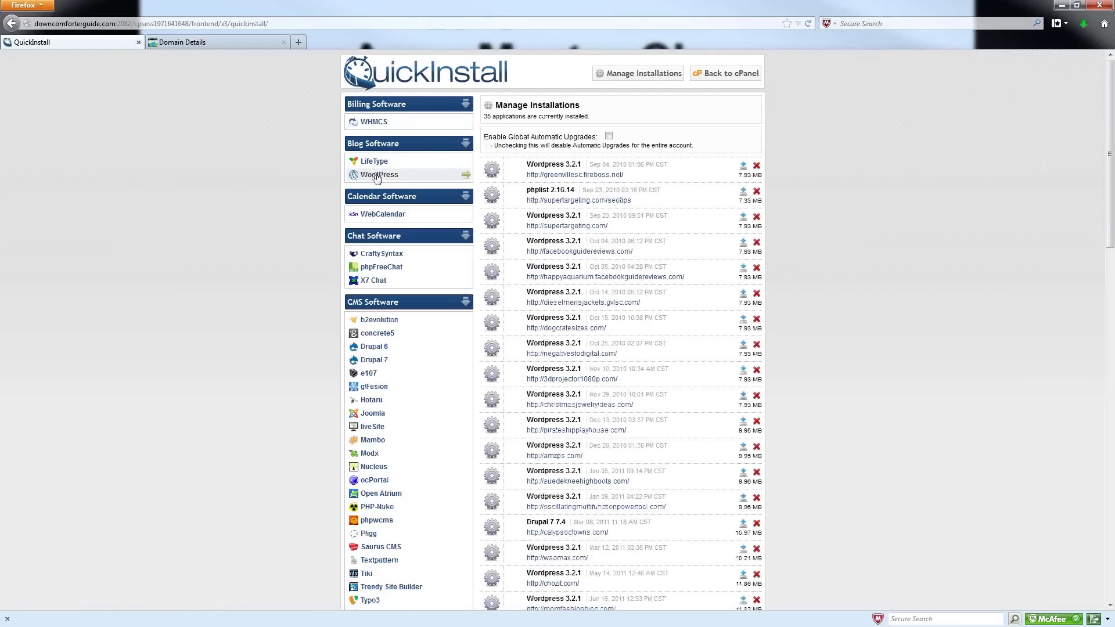
left_click(377, 176)
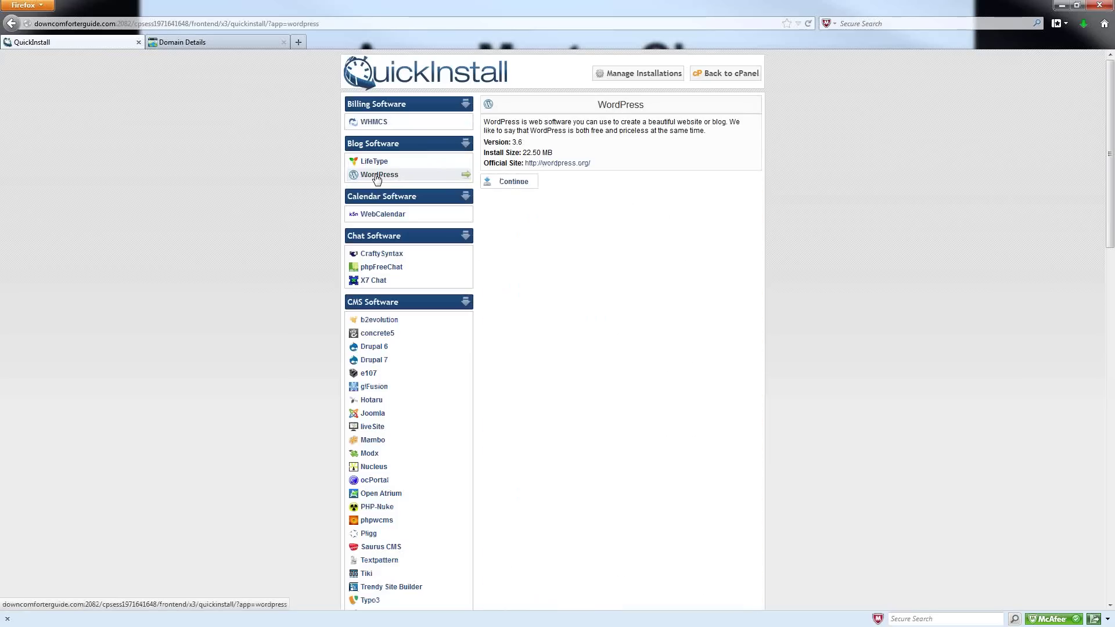
left_click(507, 183)
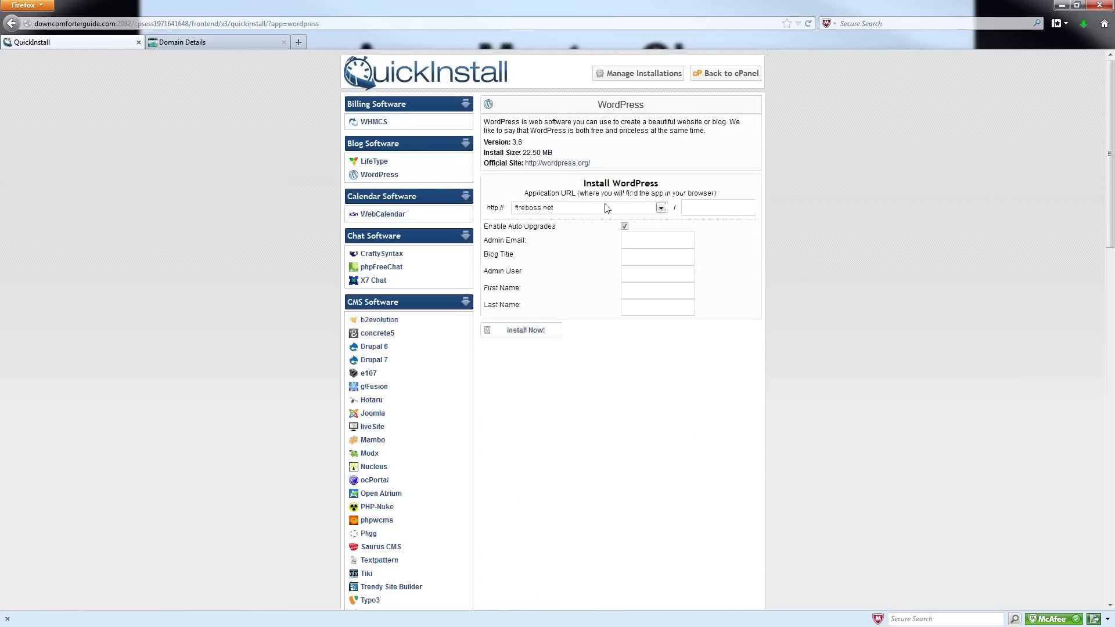
- Choose downcomforterguide.com as the WordPress application URL, disable auto upgrades, and fill in the admin email
left_click(607, 208)
key("d")
key("Return")
left_click(625, 227)
left_click(641, 244)
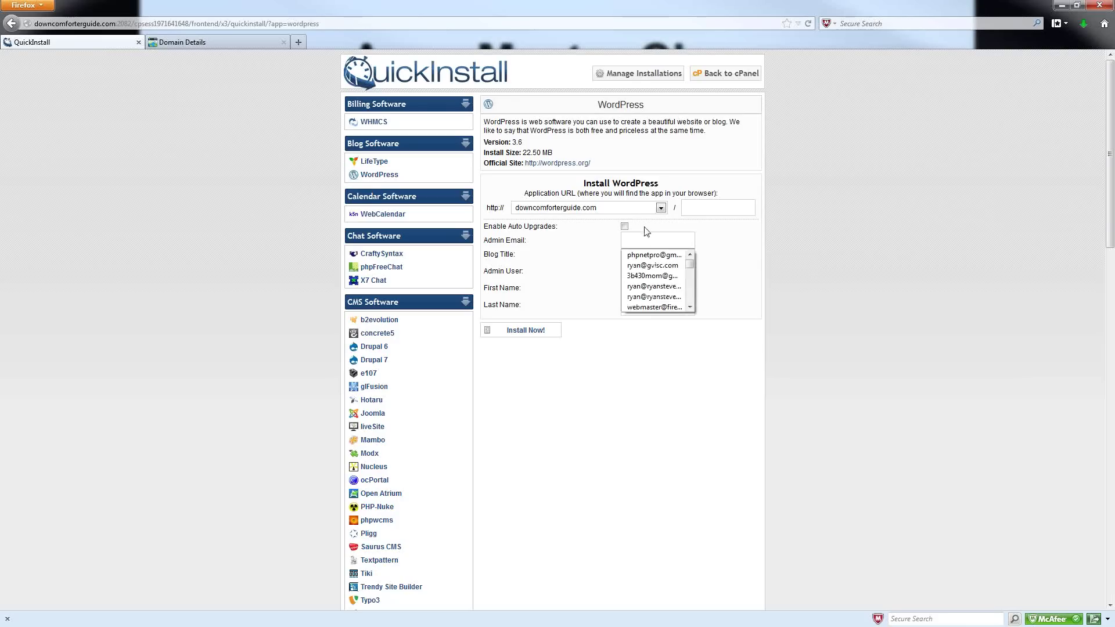
left_click(643, 285)
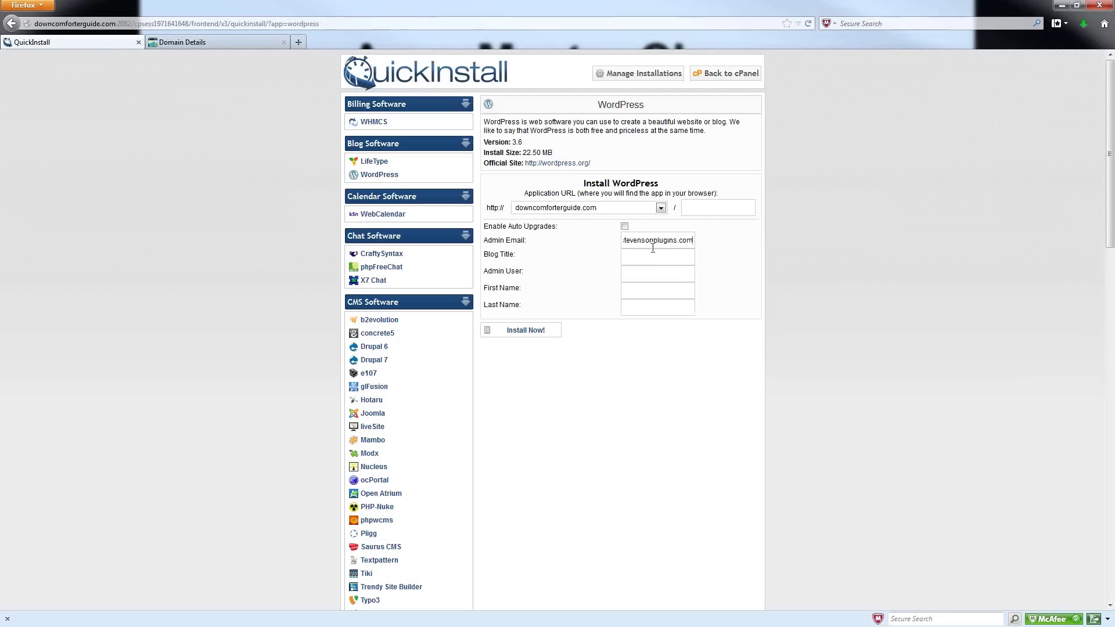
left_click_drag(654, 243, 593, 241)
left_click(568, 266)
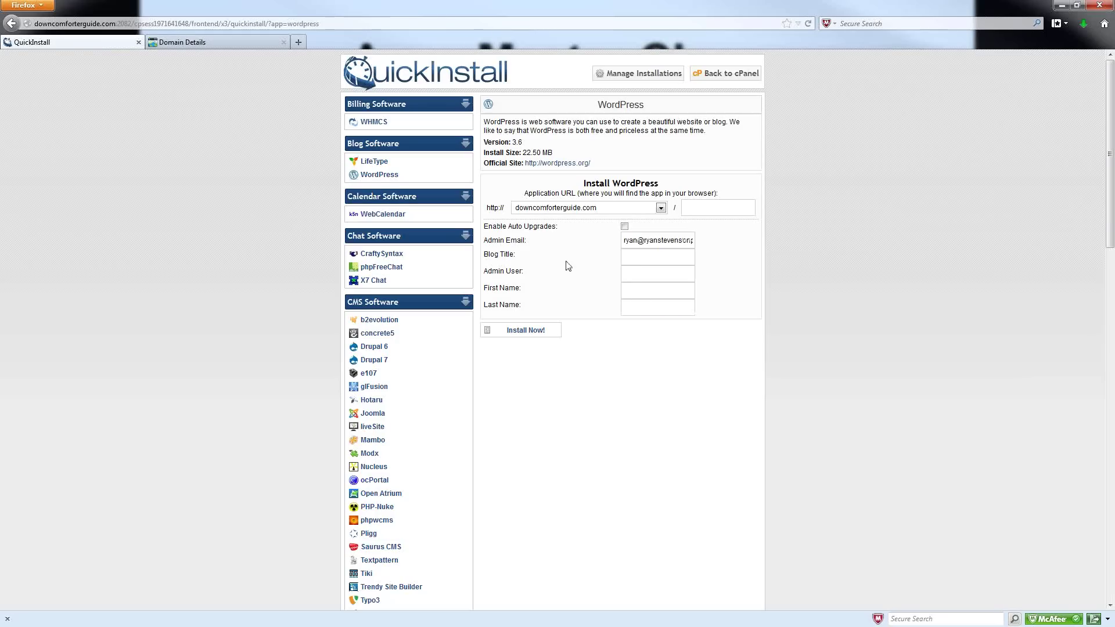
- Set the blog title to Down Comforter Guide and the admin user to admin, and fill in the first and last name
left_click(647, 261)
left_click(640, 272)
left_click(639, 273)
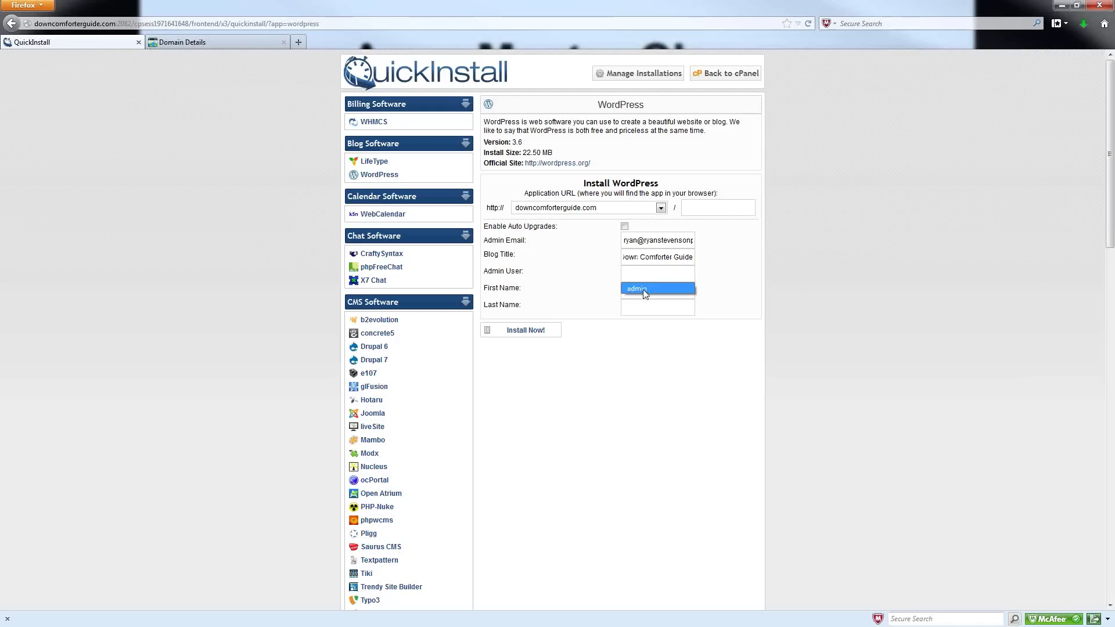
left_click(638, 288)
left_click(636, 286)
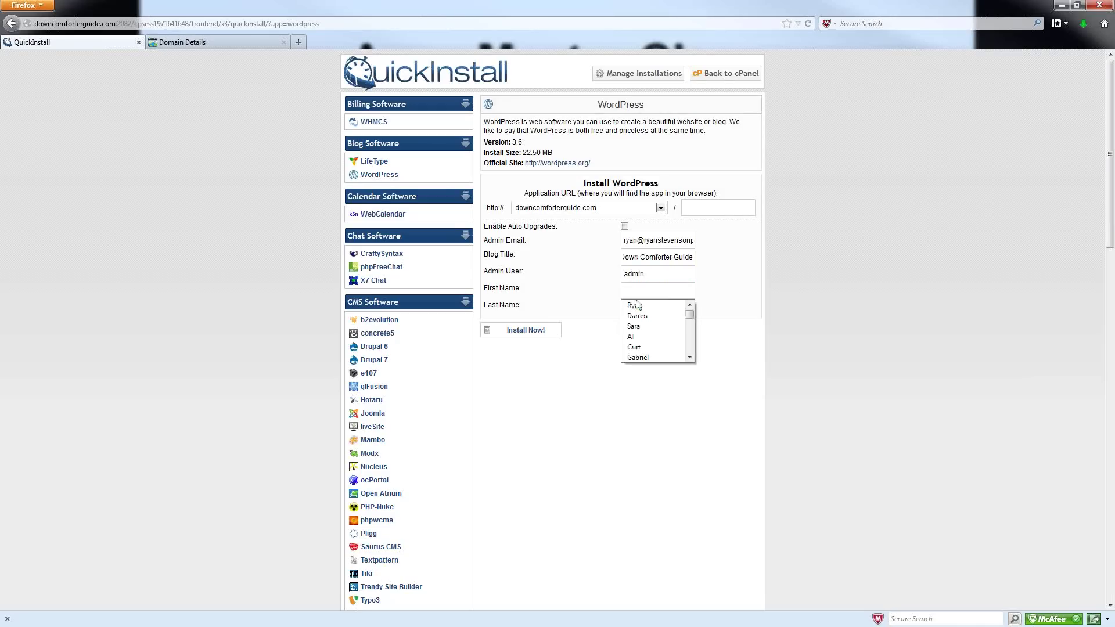
left_click(635, 306)
left_click(634, 306)
left_click(642, 322)
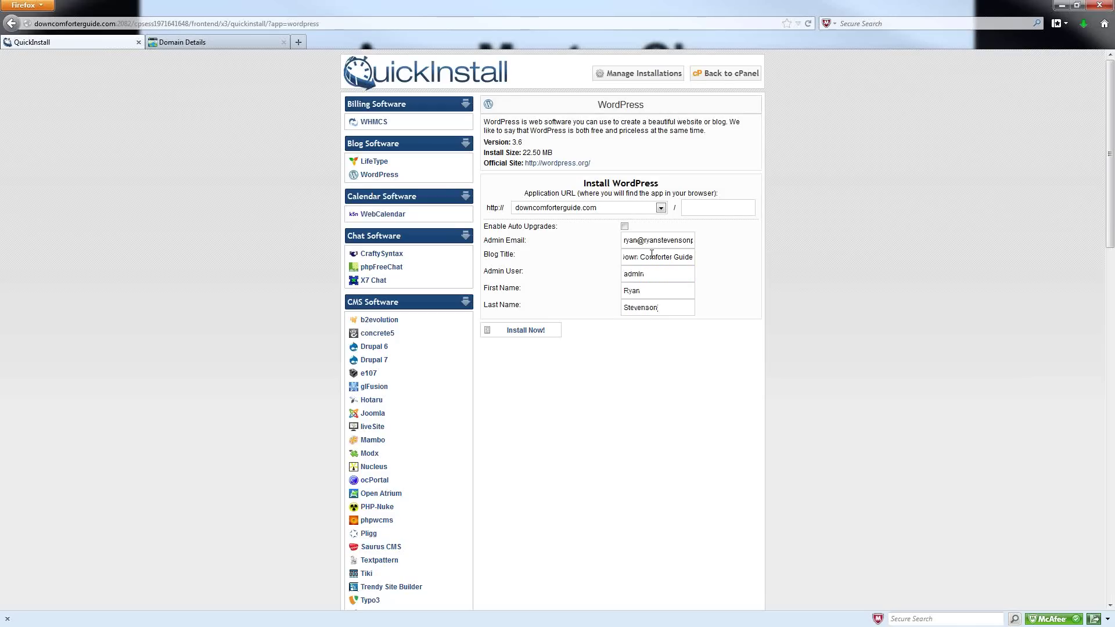
- Review the admin email, blog title and admin user entries, and install WordPress on the domain
double_click(666, 240)
mouse_move(666, 241)
left_mouse_down()
mouse_move(609, 238)
mouse_move(662, 240)
left_mouse_up()
left_click(662, 240)
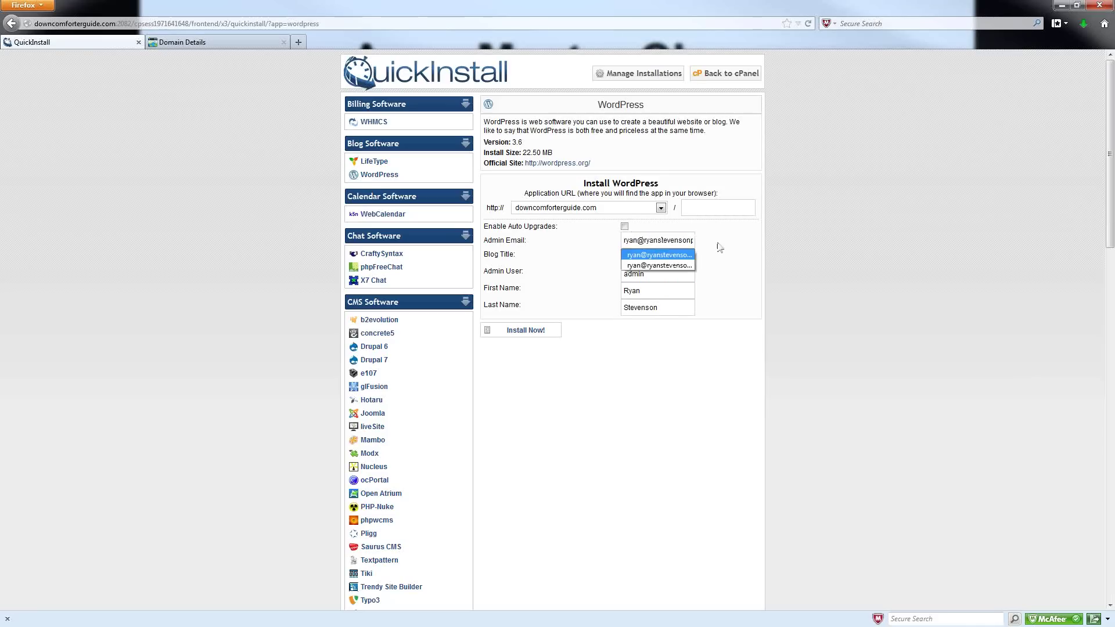
left_click(686, 246)
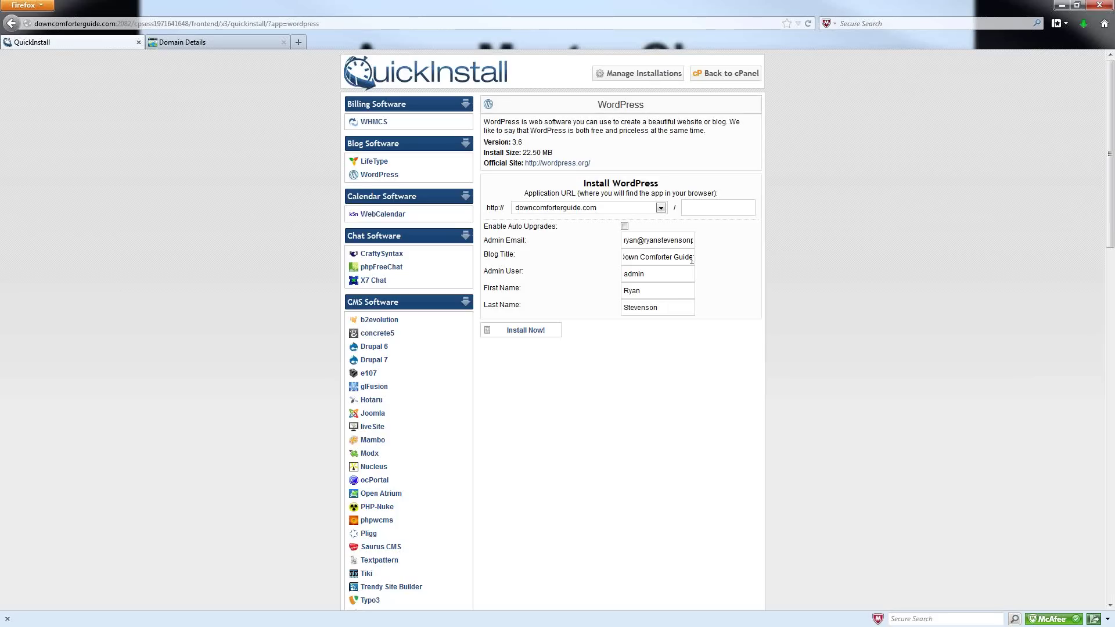
key("Home")
double_click(633, 273)
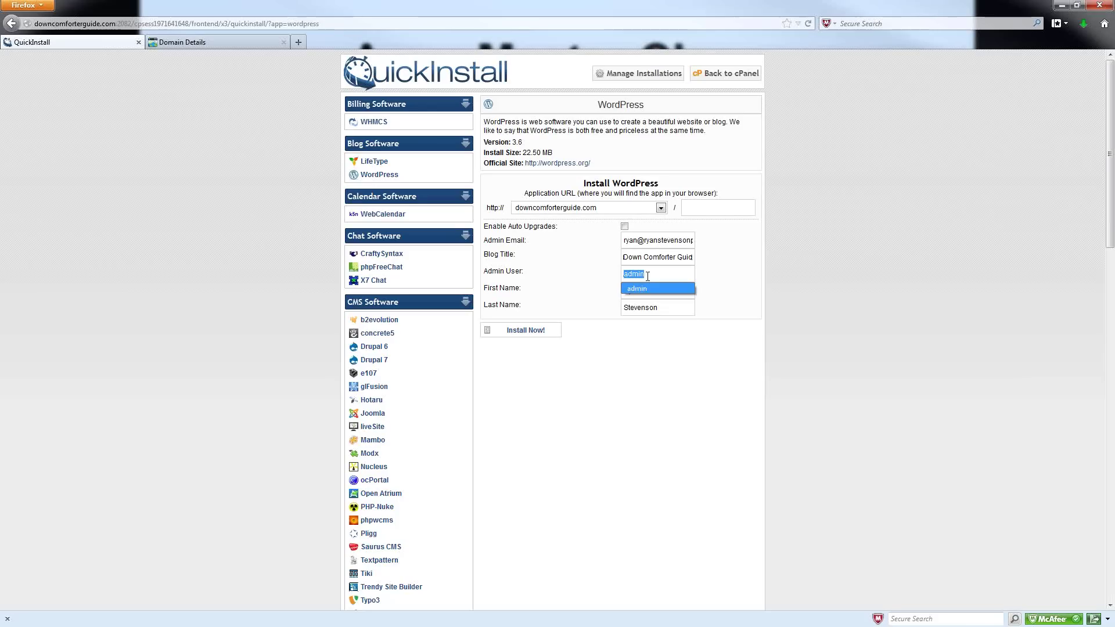
left_click(671, 268)
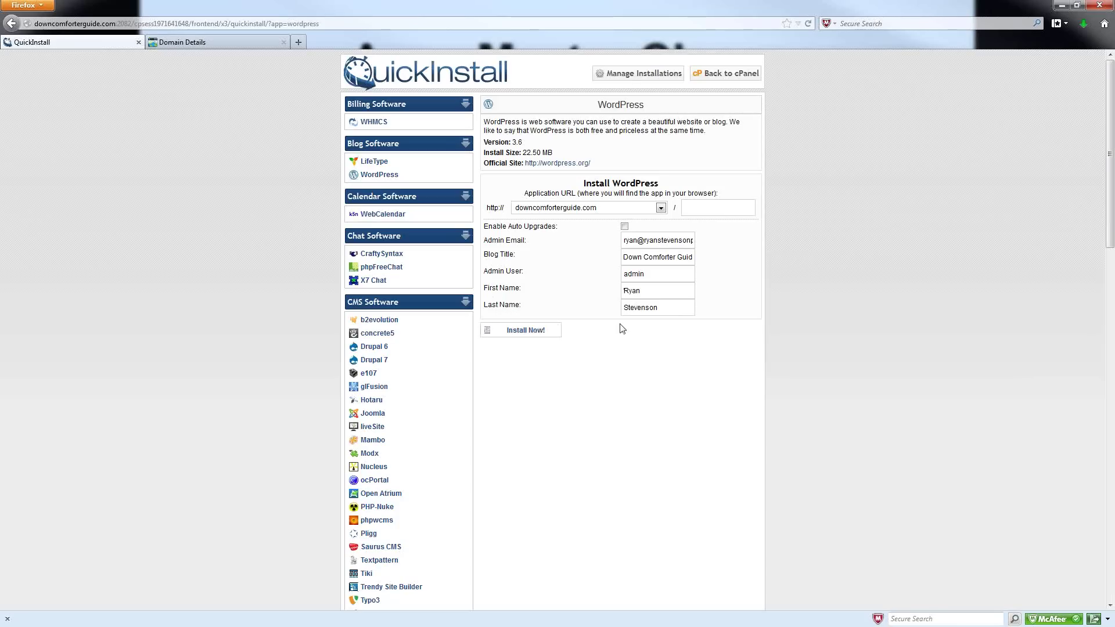
left_click(516, 331)
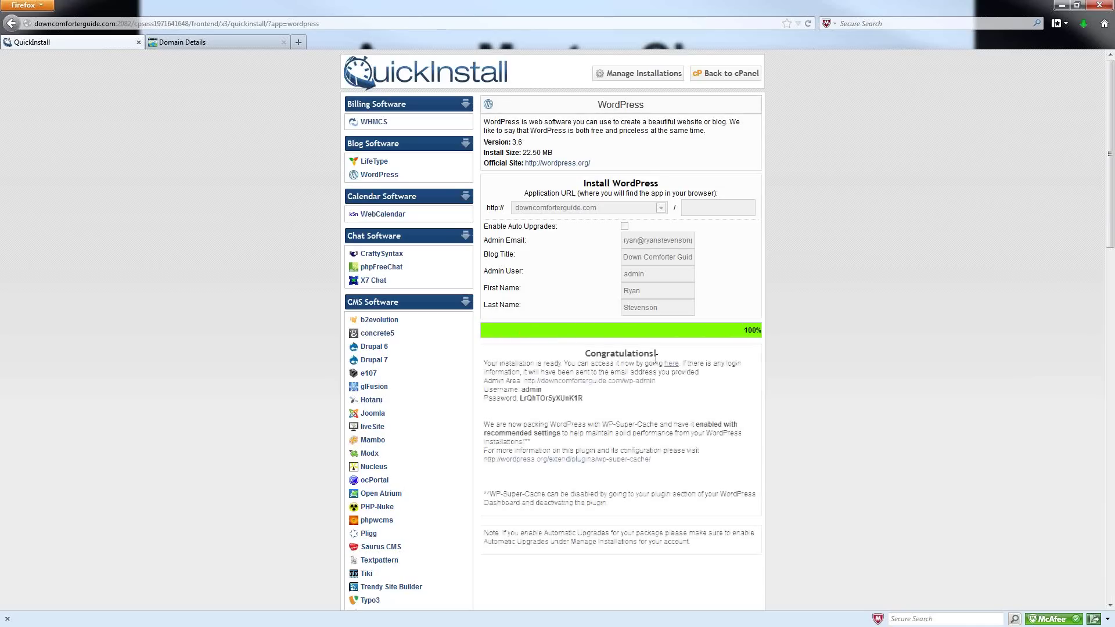
- Copy the generated admin password and open the site's wp-admin login page in a new tab
double_click(536, 399)
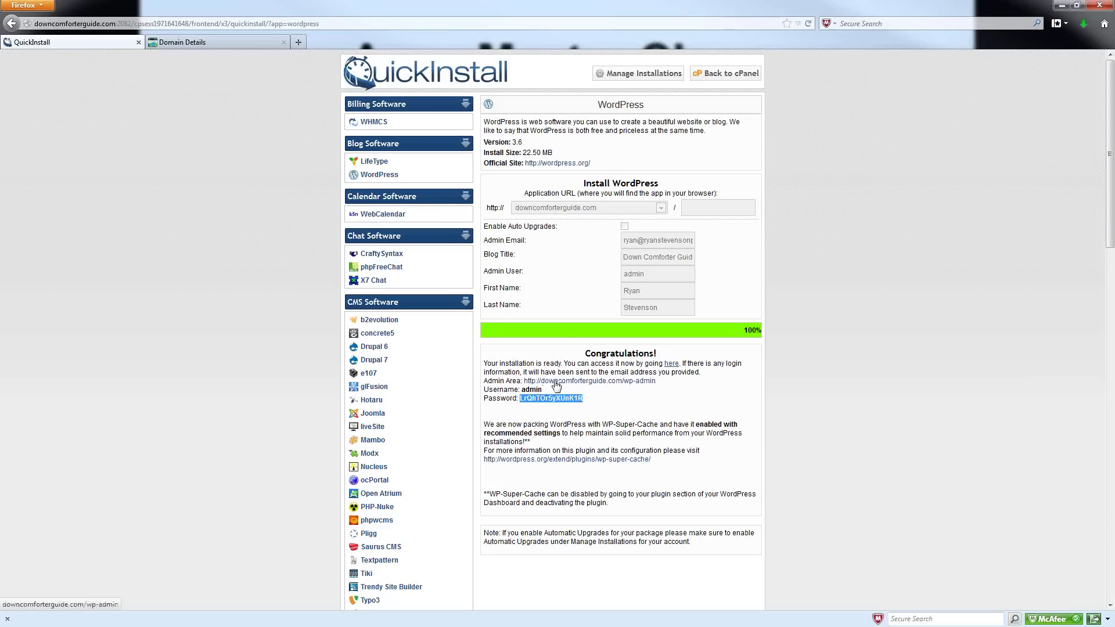
right_click(555, 385)
left_click(587, 389)
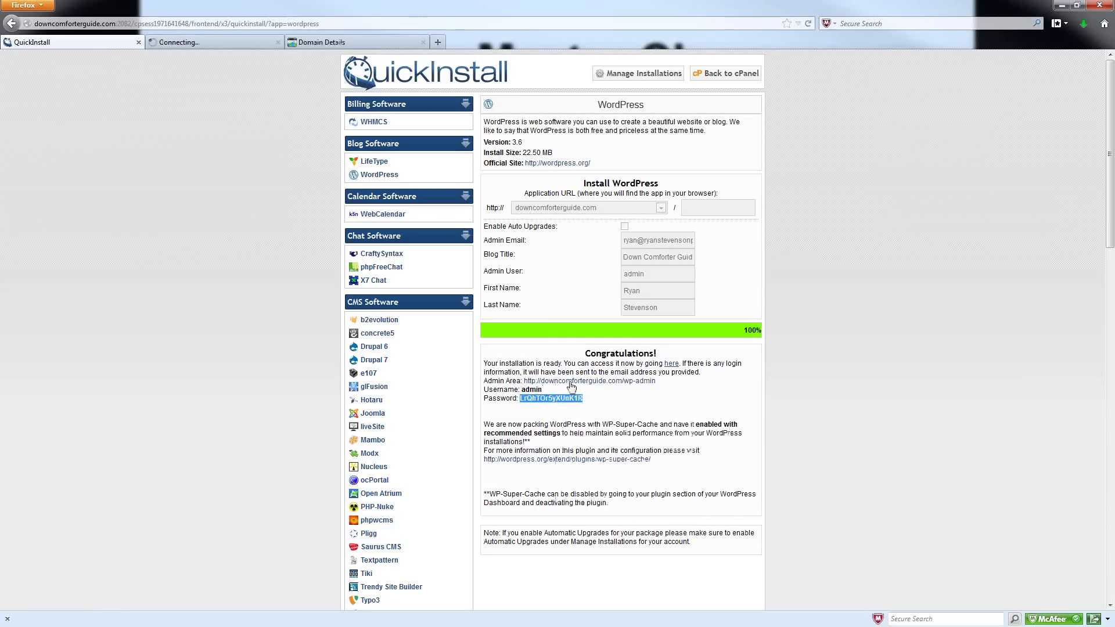
left_click(180, 42)
- Log in to WordPress as admin with the copied password, and update the password saved in the browser
key("Tab")
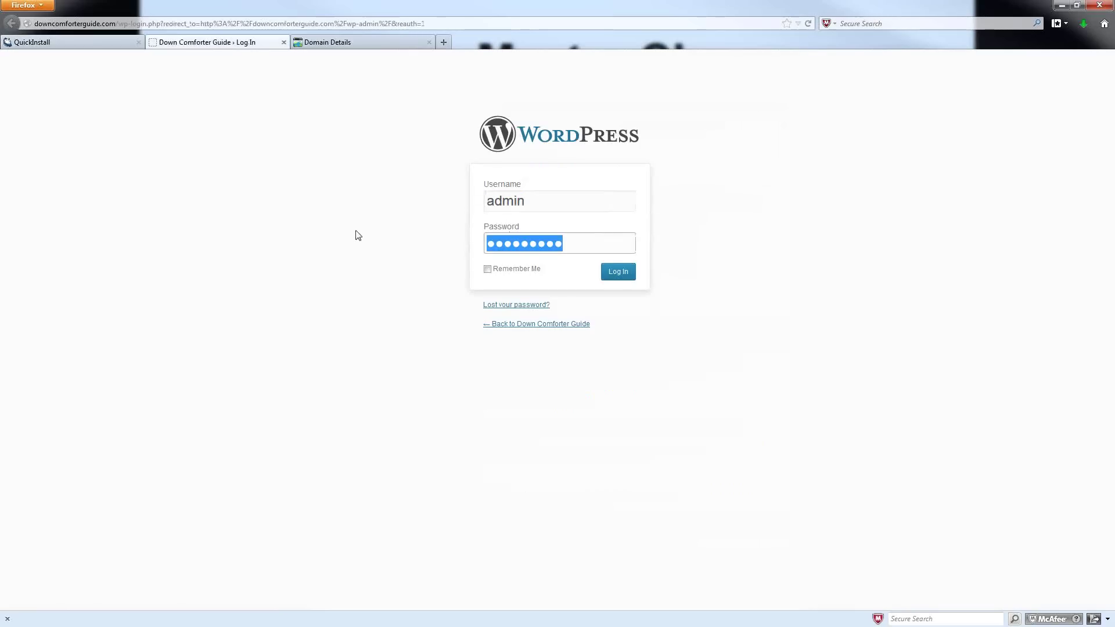
key("ctrl+v")
left_click(618, 273)
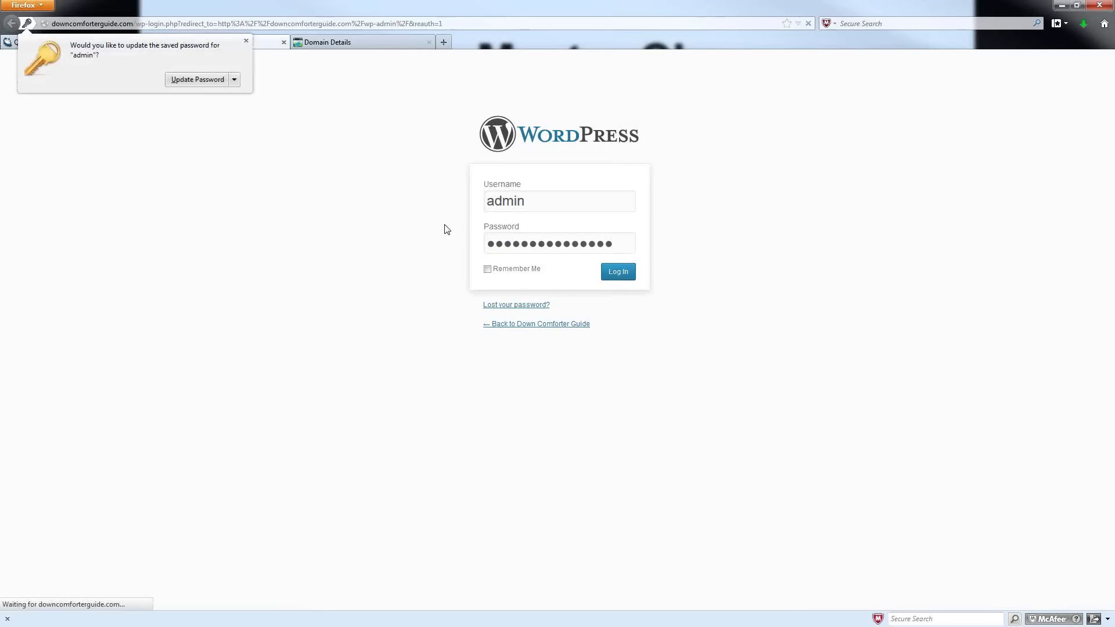
left_click(197, 79)
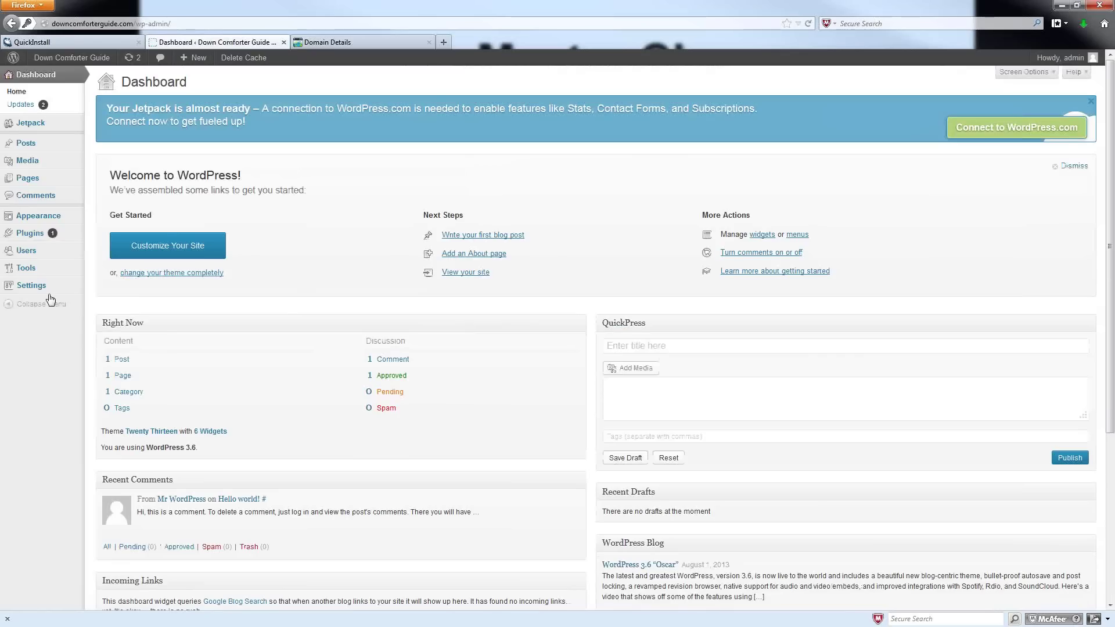
- Open your own user profile in the WordPress dashboard and look over its fields
mouse_move(34, 253)
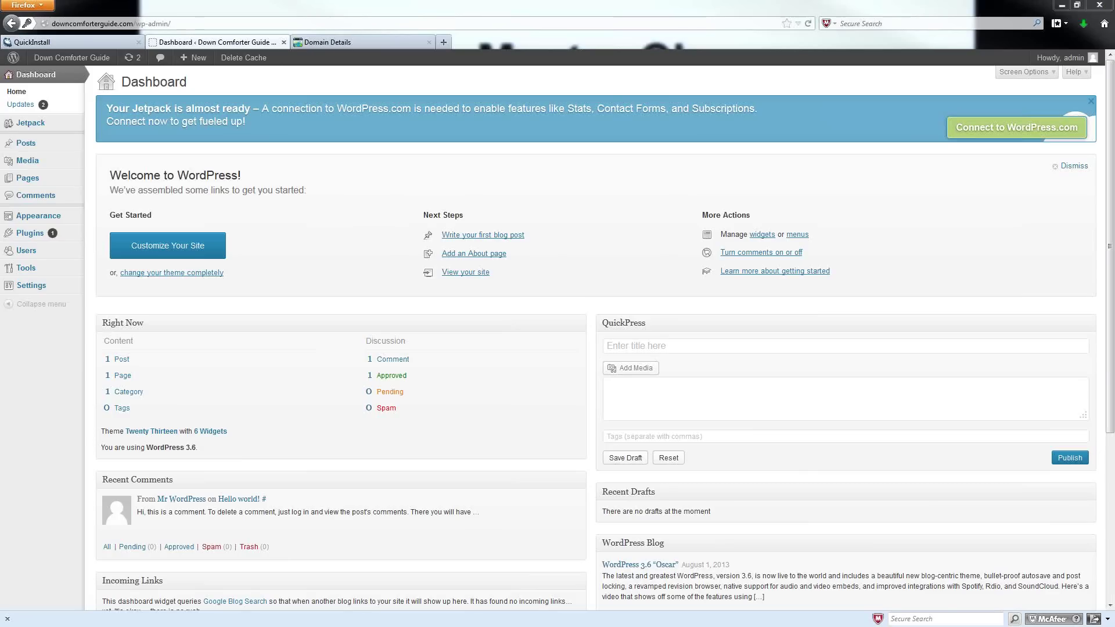
mouse_move(71, 254)
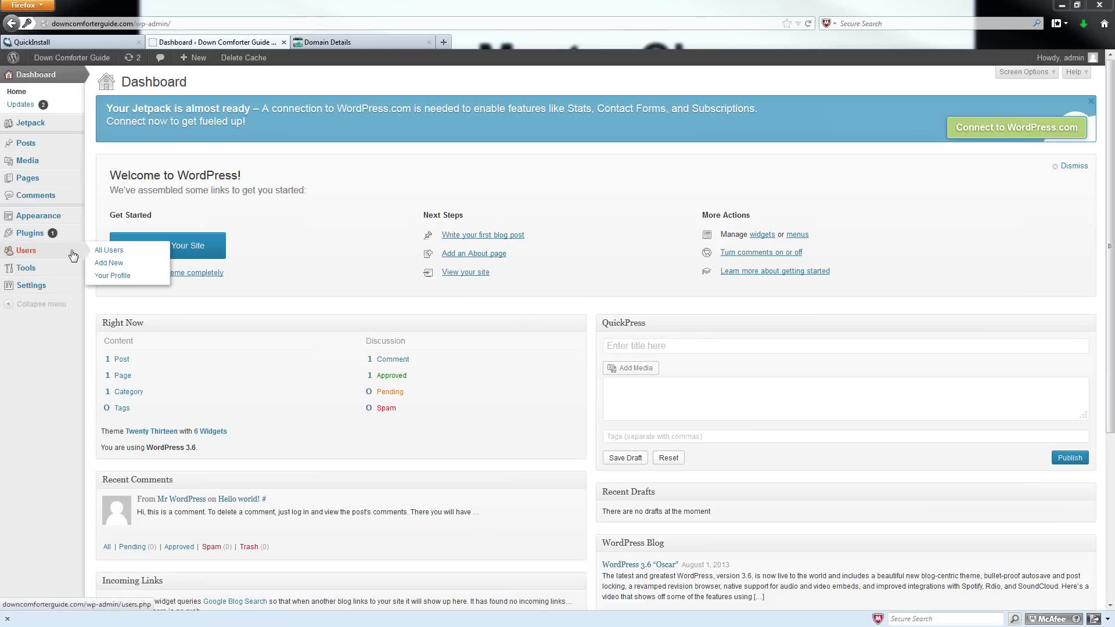
left_click(105, 276)
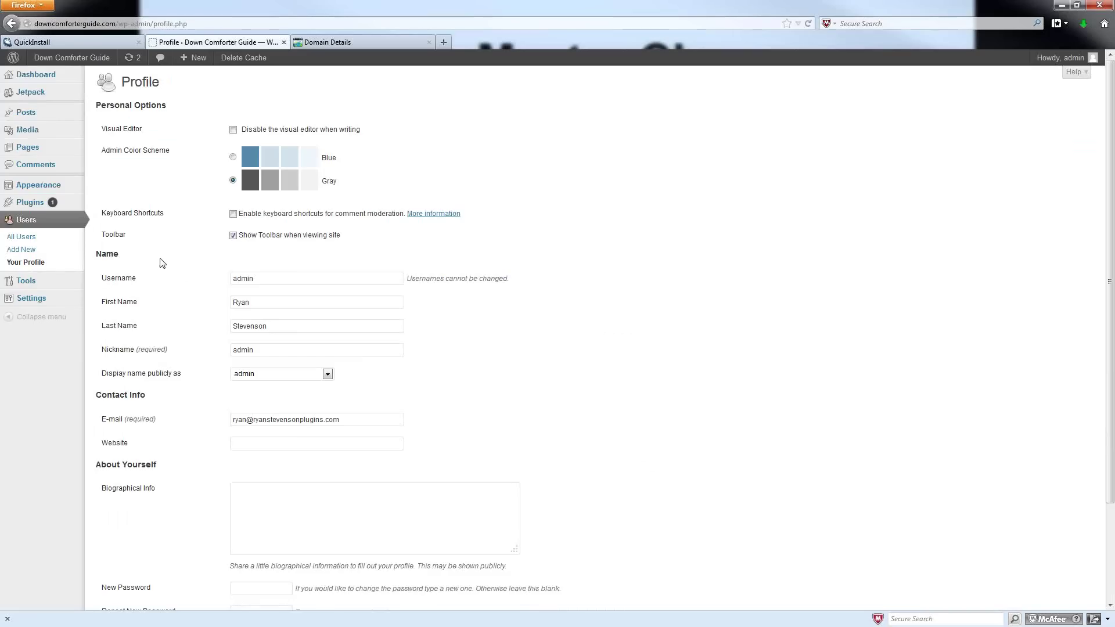
scroll(158, 259, "down", 3)
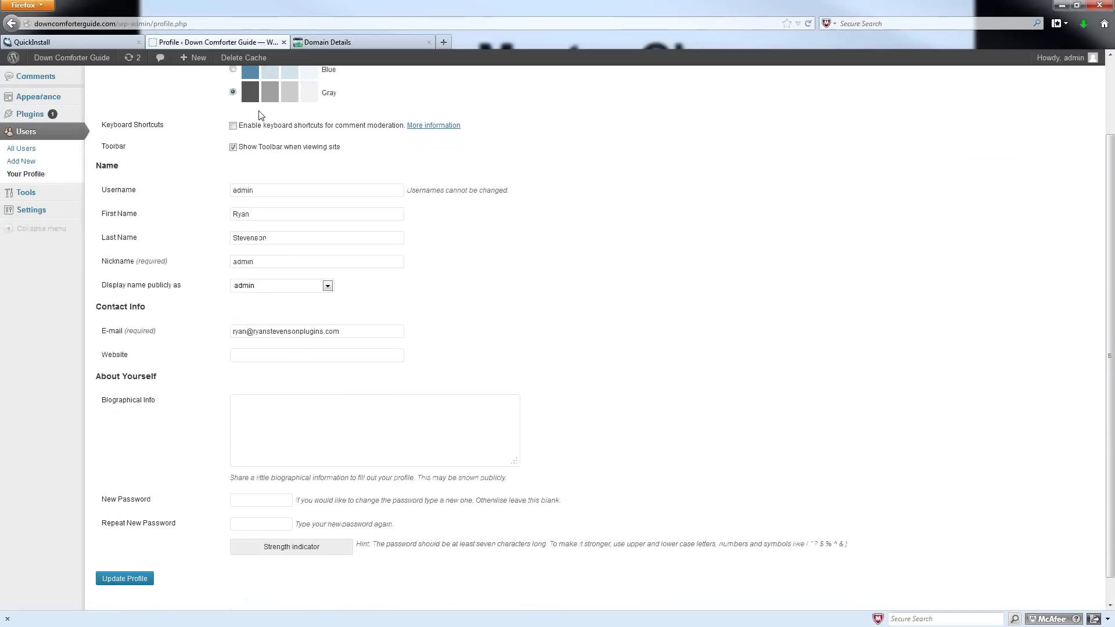
scroll(112, 176, "up", 3)
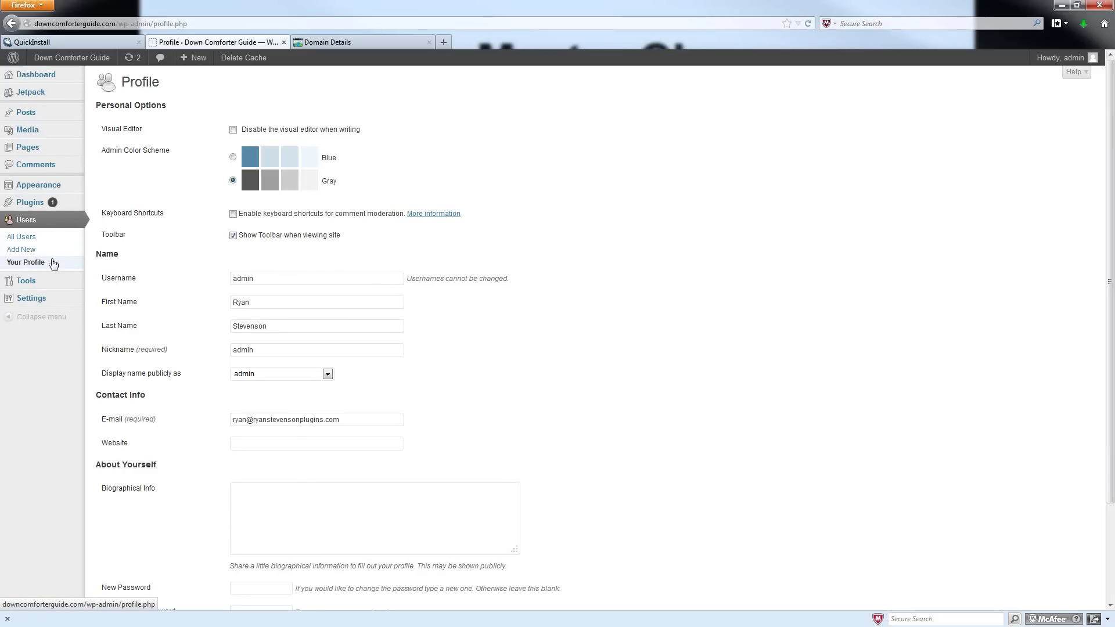
- Enter a new account password in the profile's New Password field and repeat it for confirmation
scroll(288, 492, "down", 3)
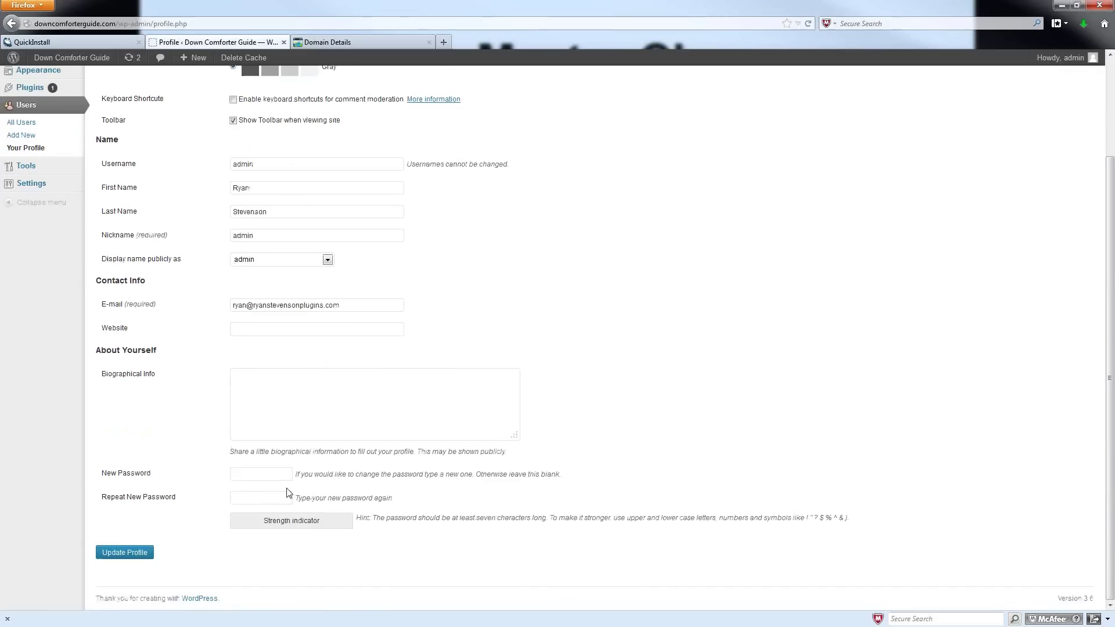
left_click(254, 475)
type("•••••••••")
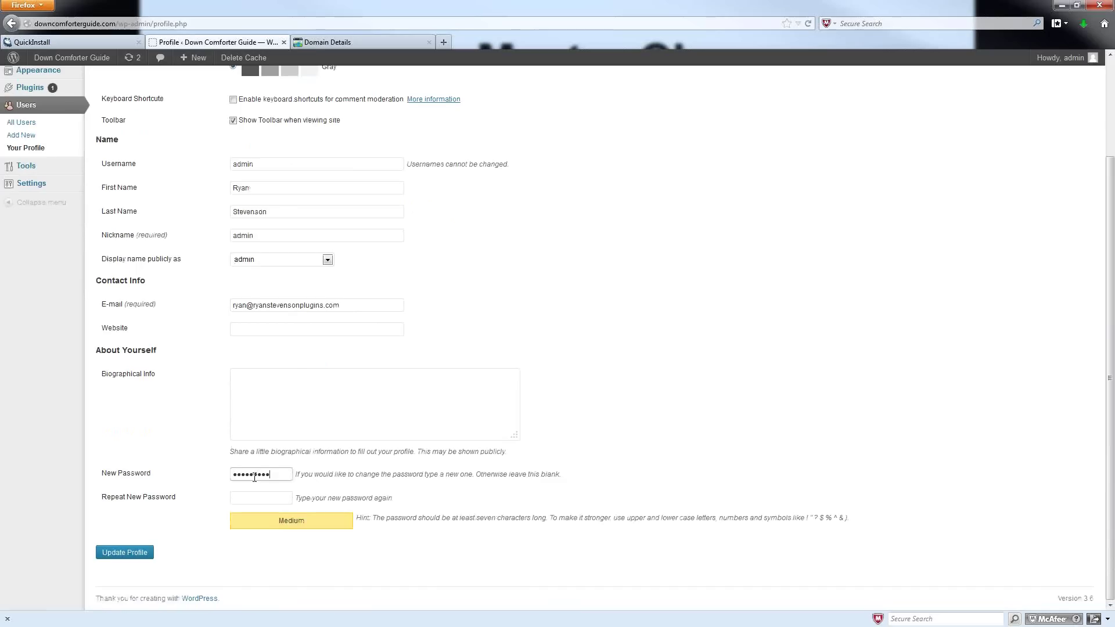
type("••")
key("Tab")
type("•••••••••")
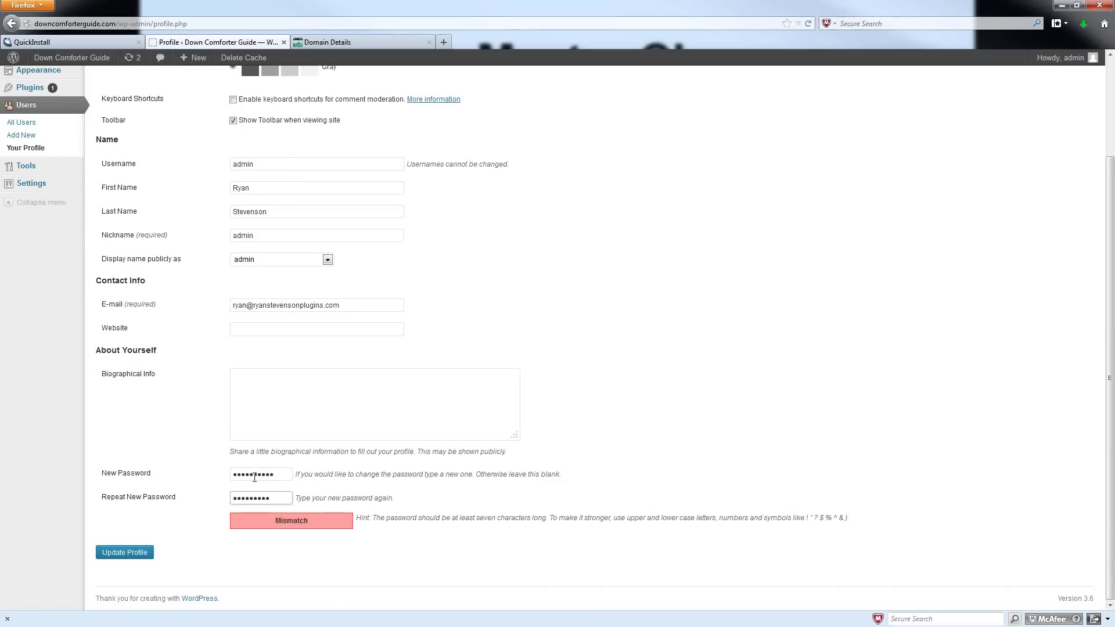
type("•")
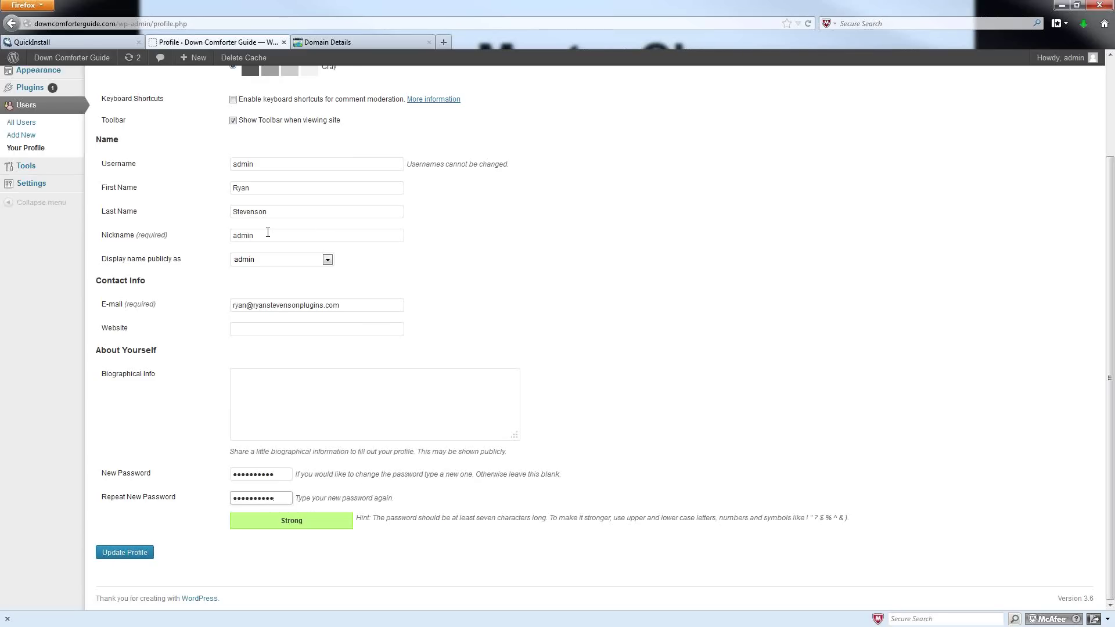
- Set the profile's nickname to "The Down Expert"
left_click_drag(268, 233, 196, 233)
scroll(204, 255, "up", 2)
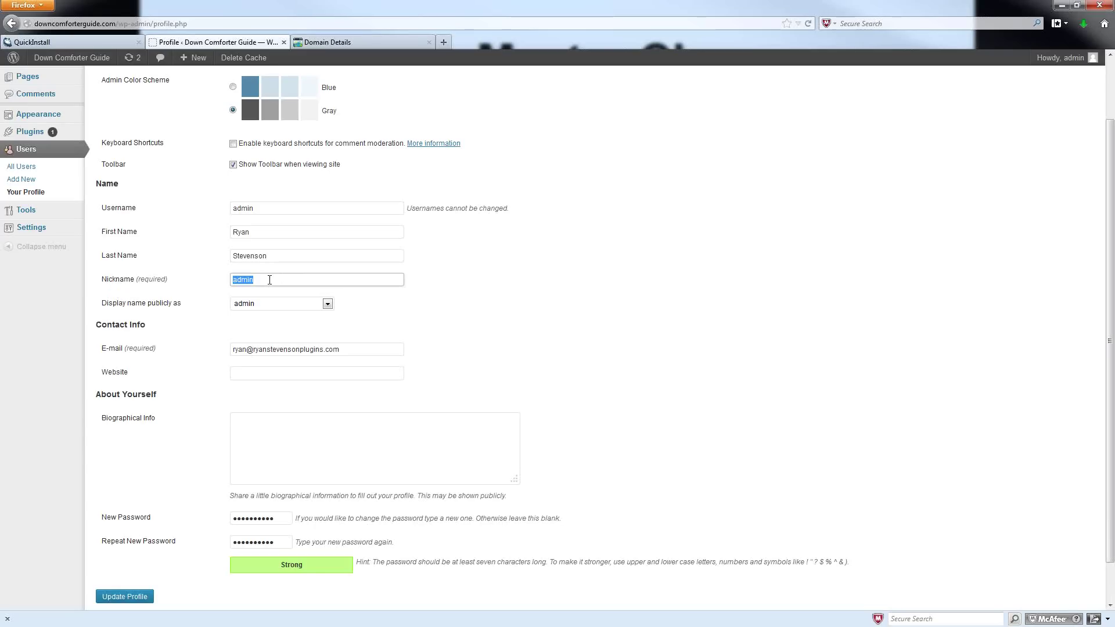
type("The Down")
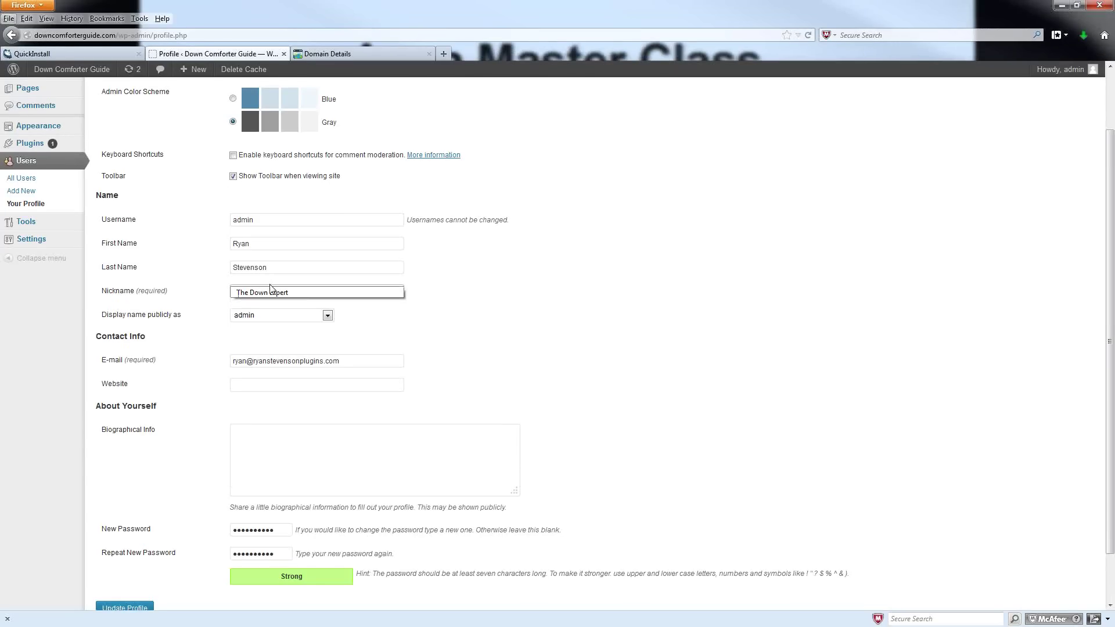
type(" Expe")
left_click(296, 304)
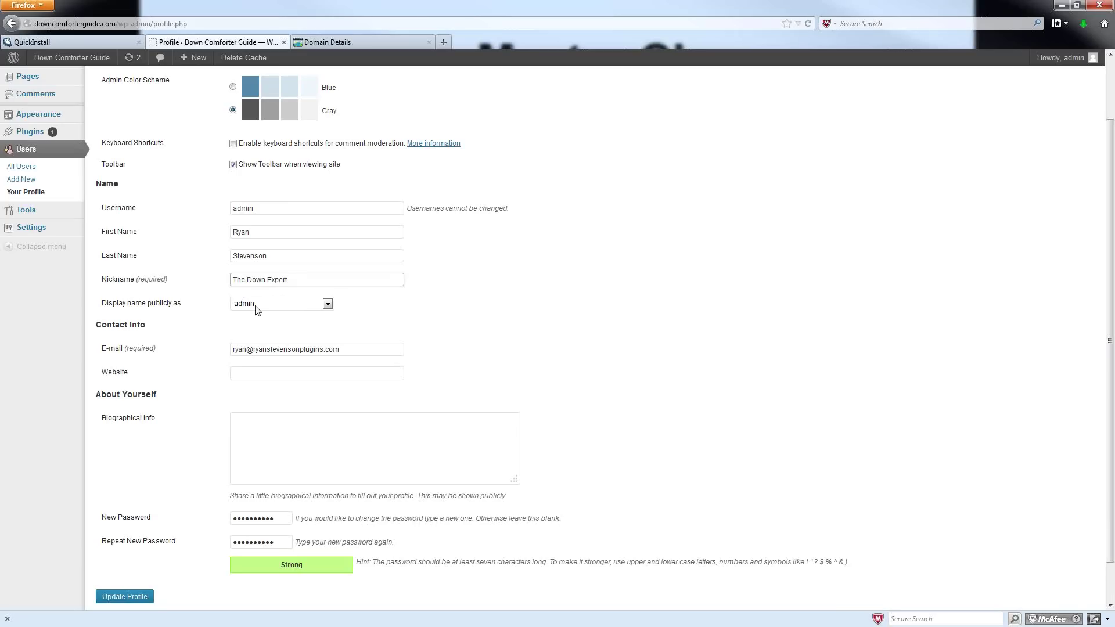
- Set the publicly displayed name to The Down Expert and save the profile changes
left_click(257, 308)
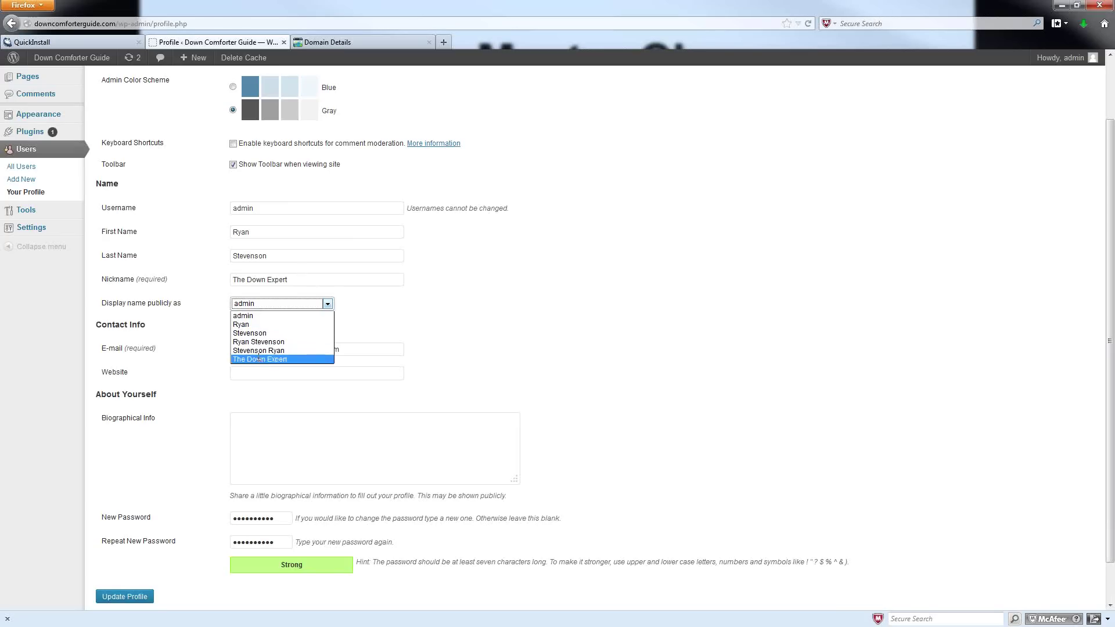
left_click(259, 360)
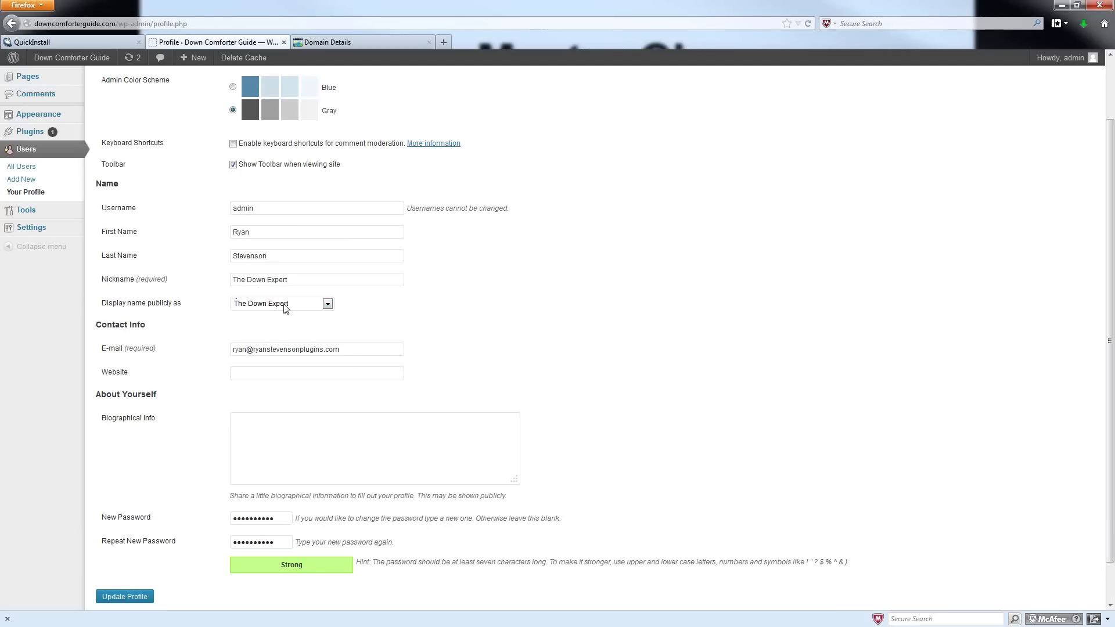
double_click(258, 283)
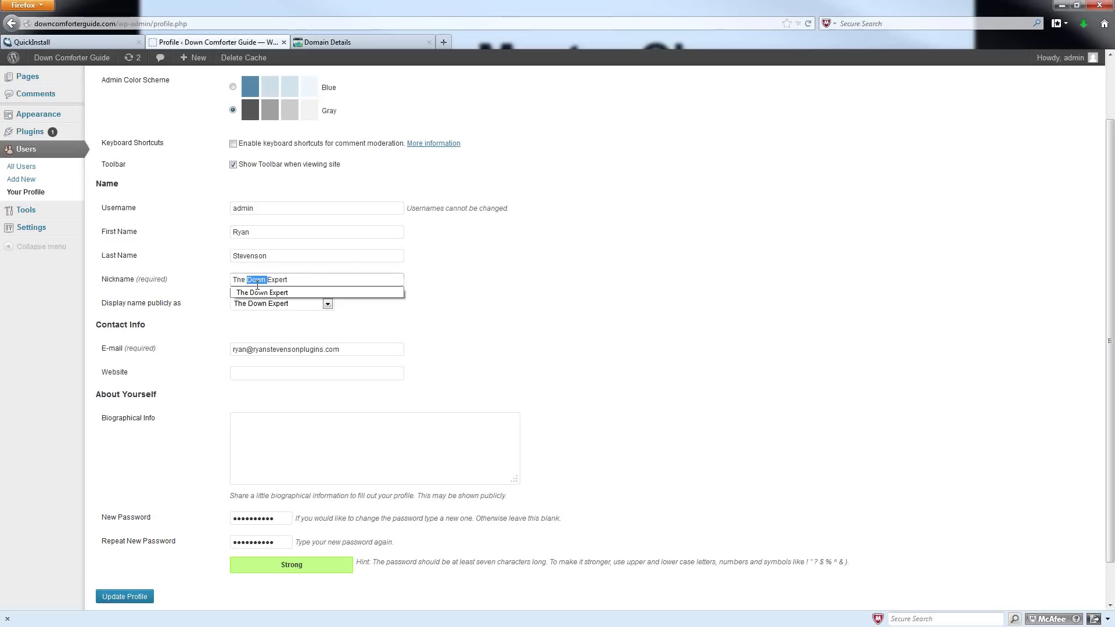
left_click(436, 307)
double_click(249, 284)
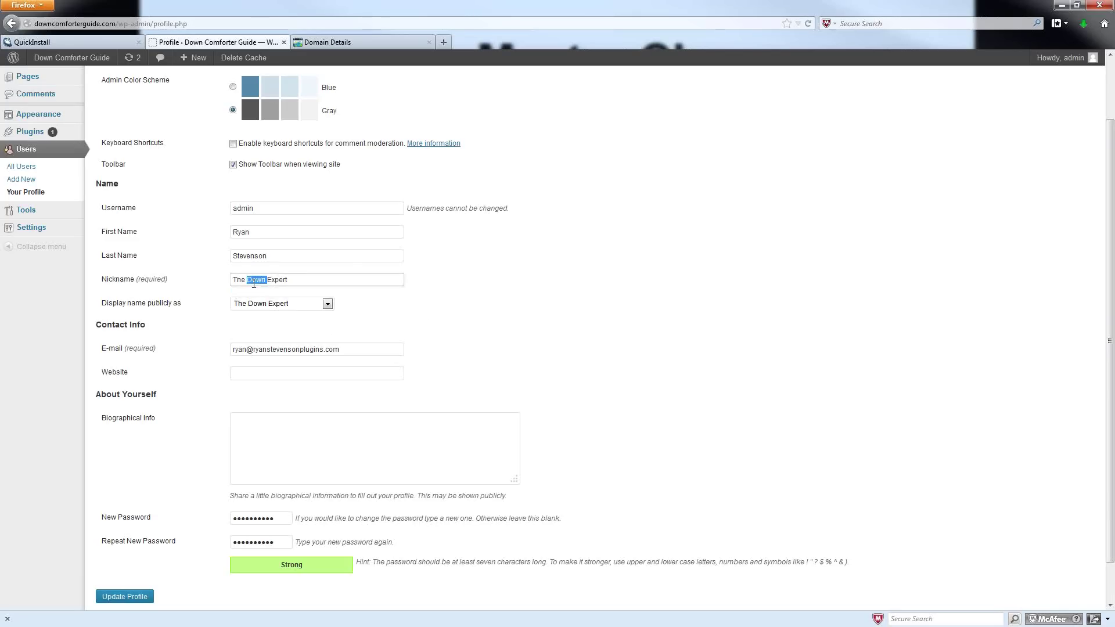
left_click(411, 324)
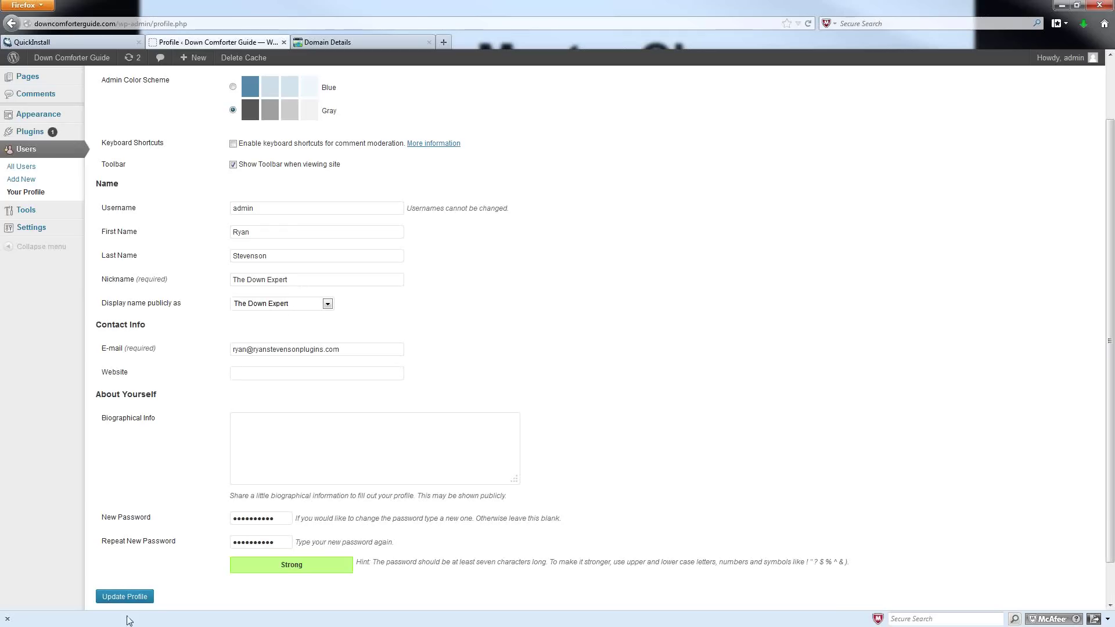
left_click(125, 597)
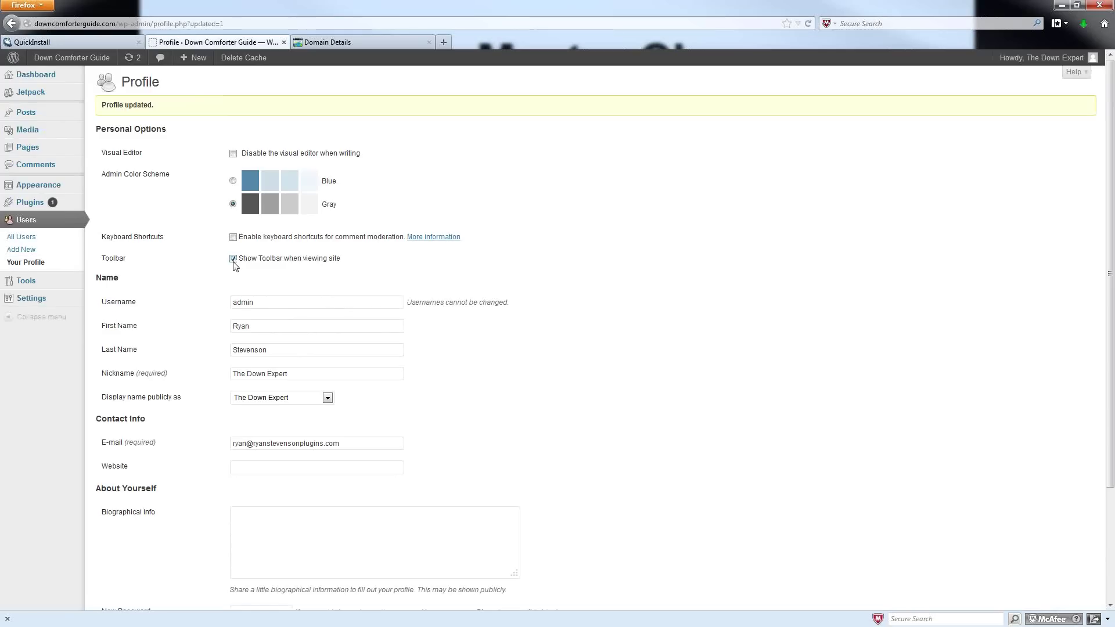
- Open the list of installed plugins and delete the SEO Ultimate plugin along with its files
left_click(35, 75)
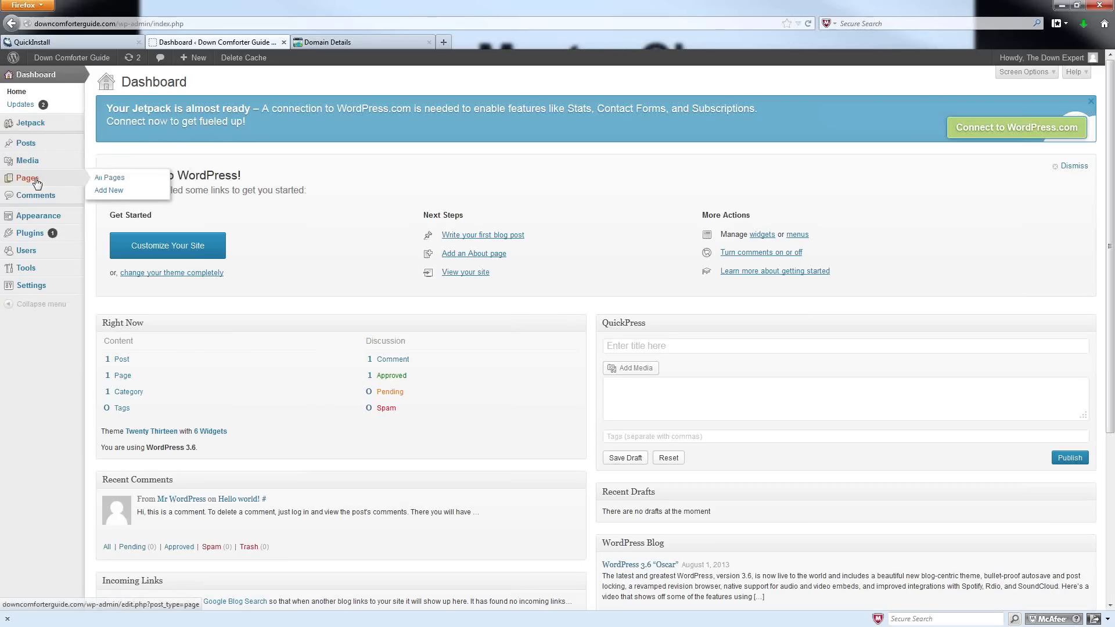
mouse_move(26, 237)
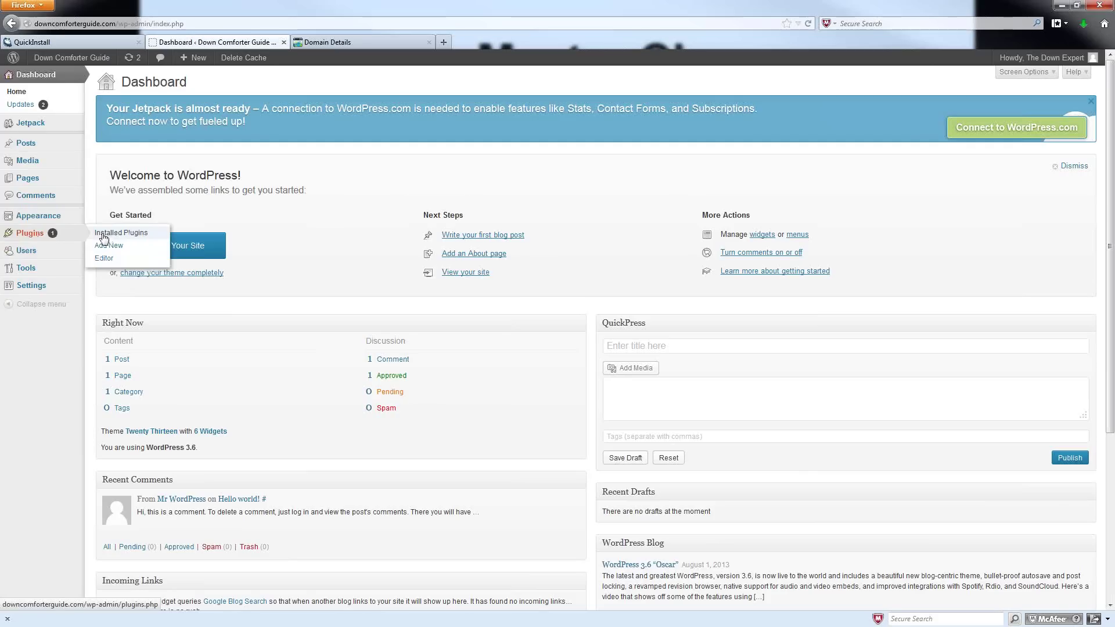
left_click(27, 236)
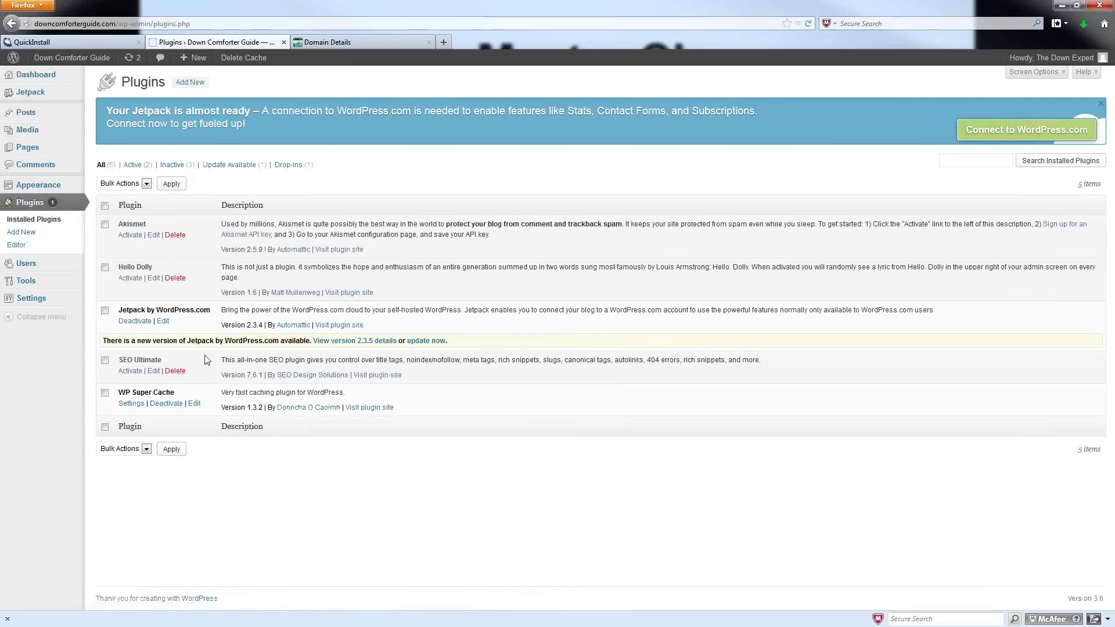
left_click(176, 372)
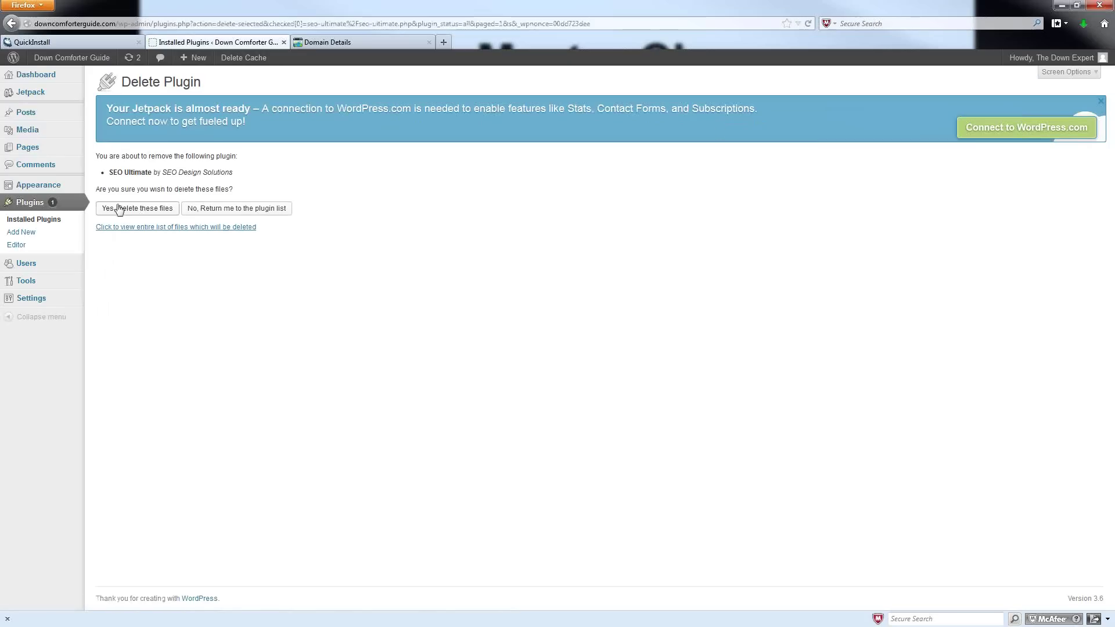
left_click(119, 209)
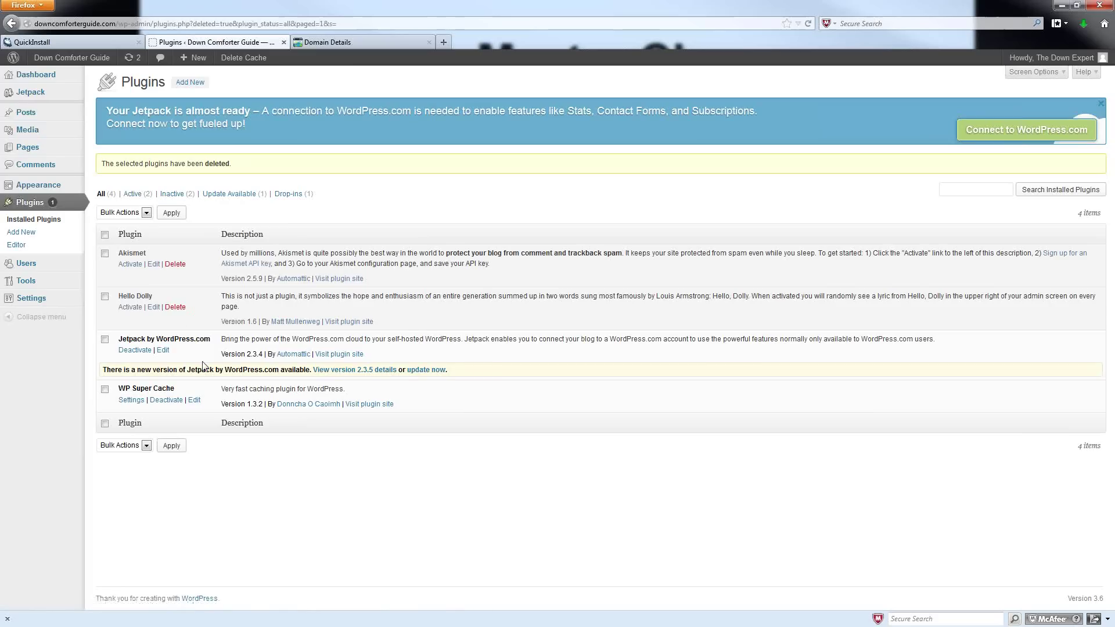
- Deactivate the Jetpack by WordPress.com plugin and delete its files and data
left_click(133, 353)
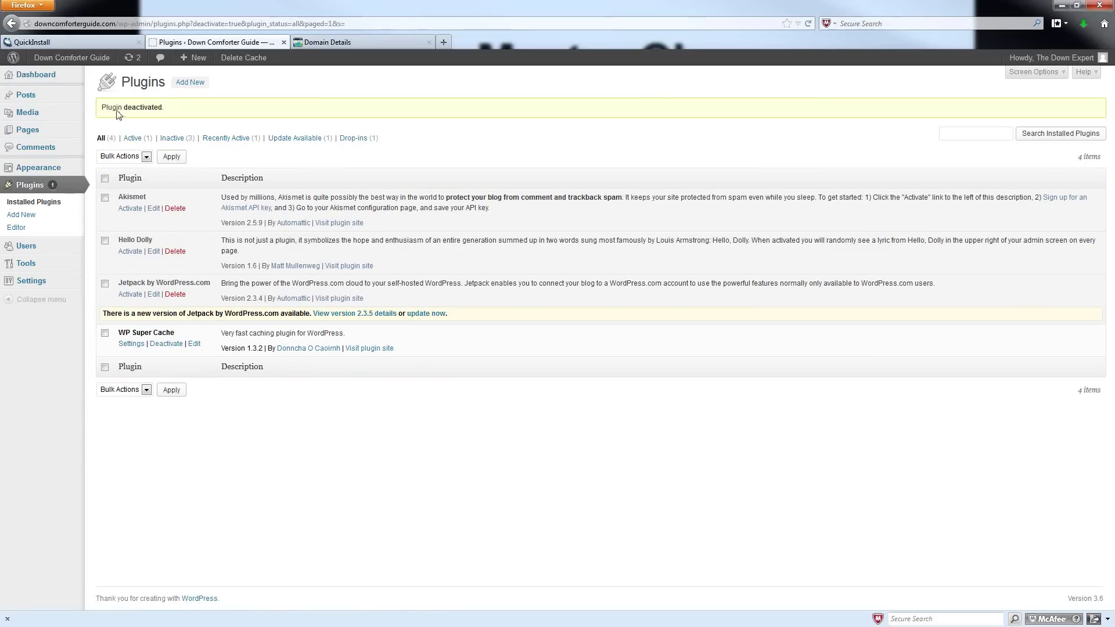
left_click(176, 295)
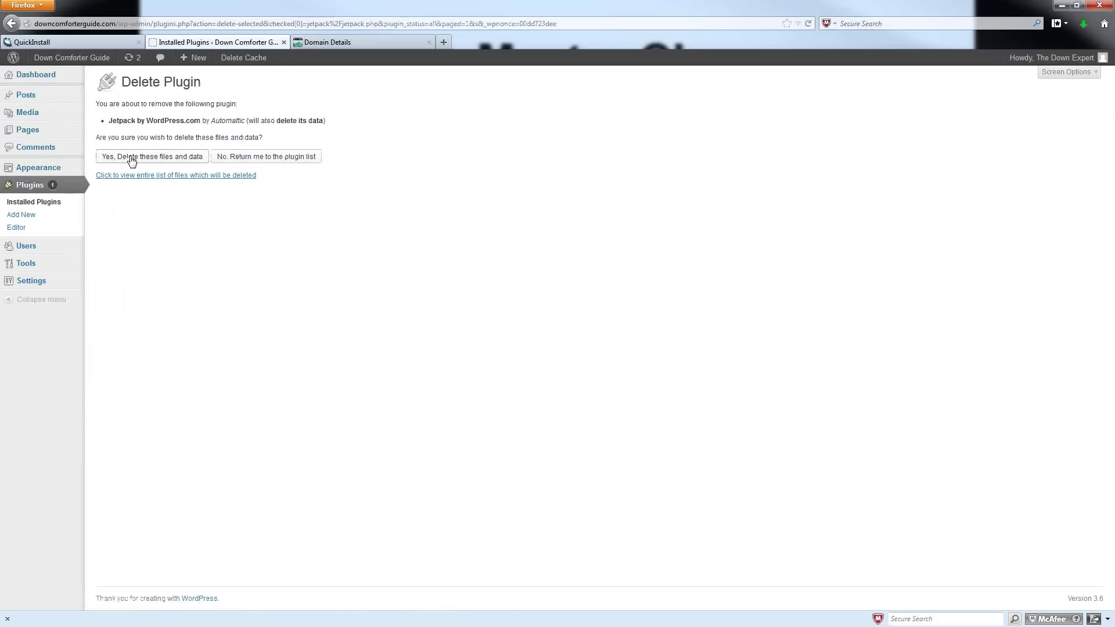
left_click(131, 158)
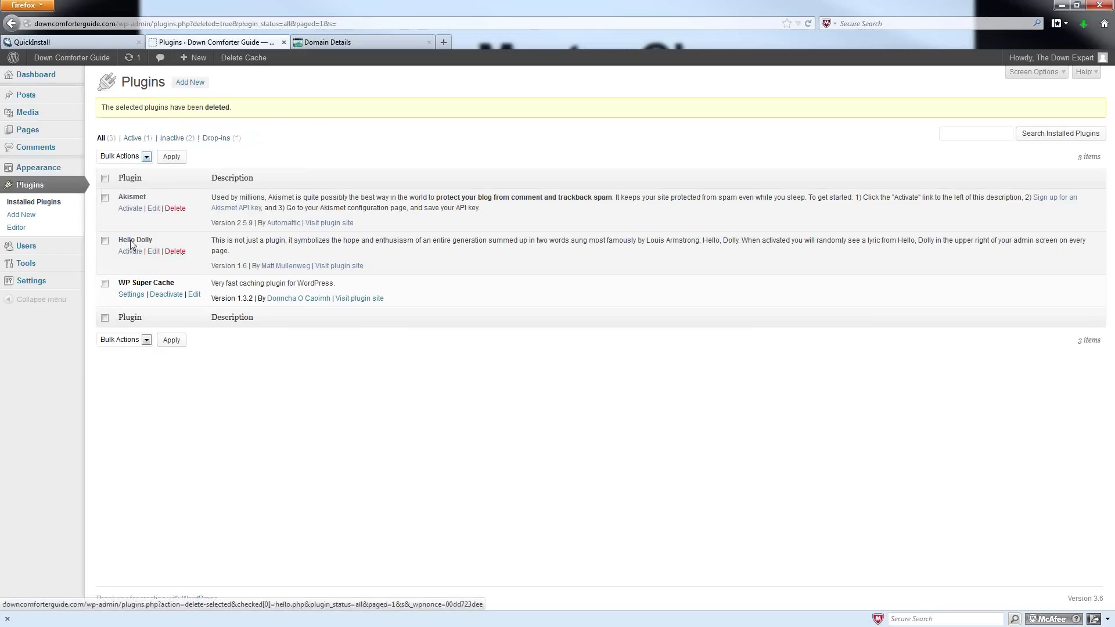
- Delete the Hello Dolly and Akismet plugins from the site
left_click(175, 252)
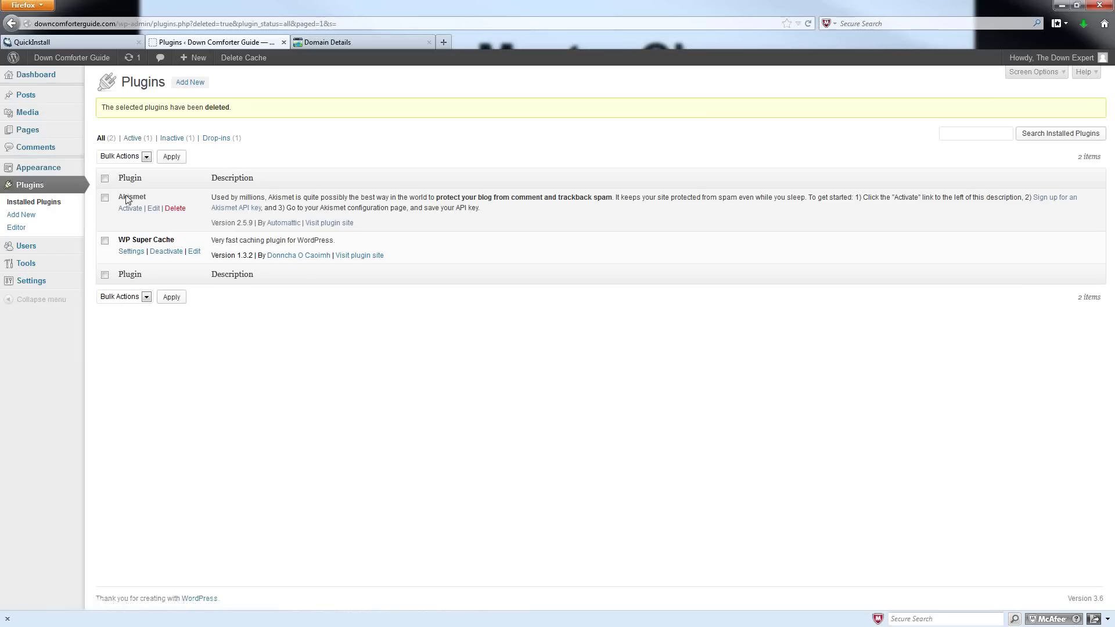
left_click(176, 210)
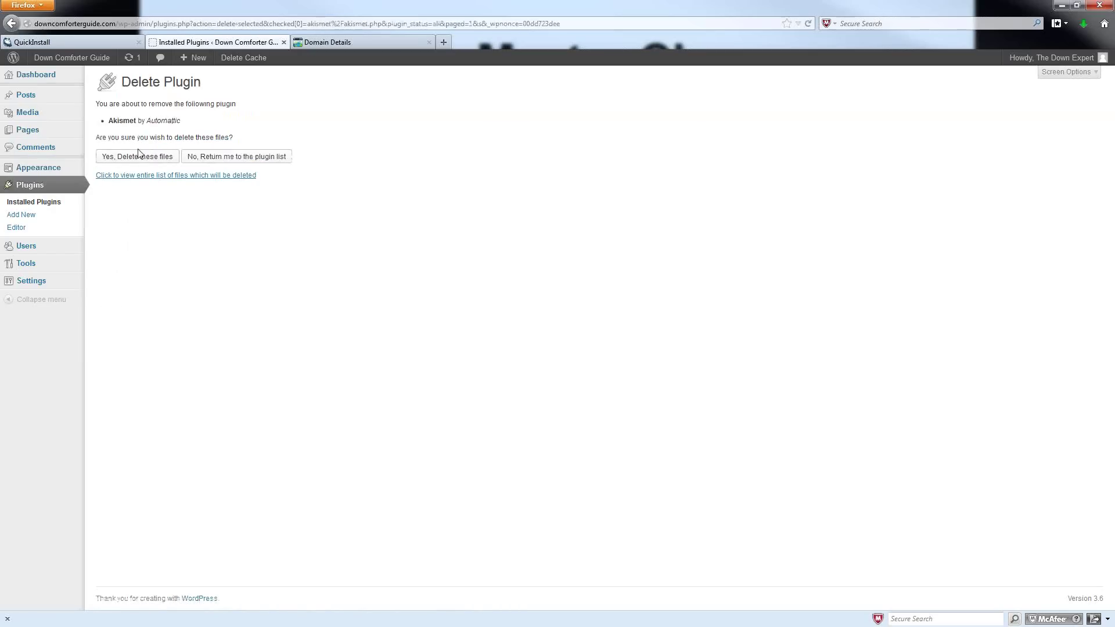
left_click(133, 160)
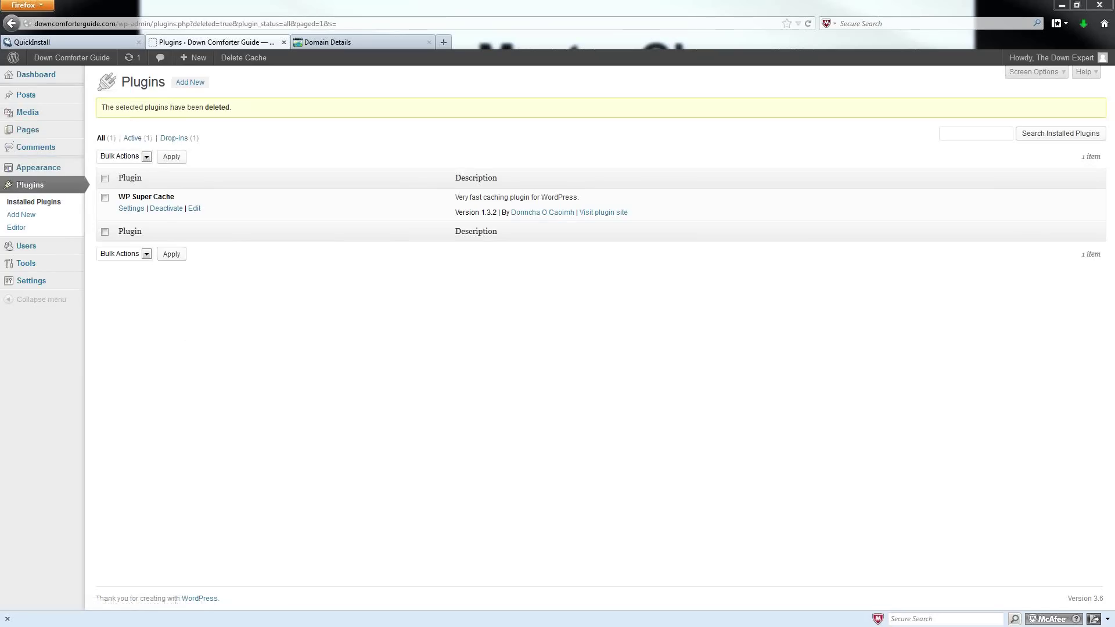
- Move the default "Hello world!" post and the "Sample Page" page to the trash
mouse_move(31, 97)
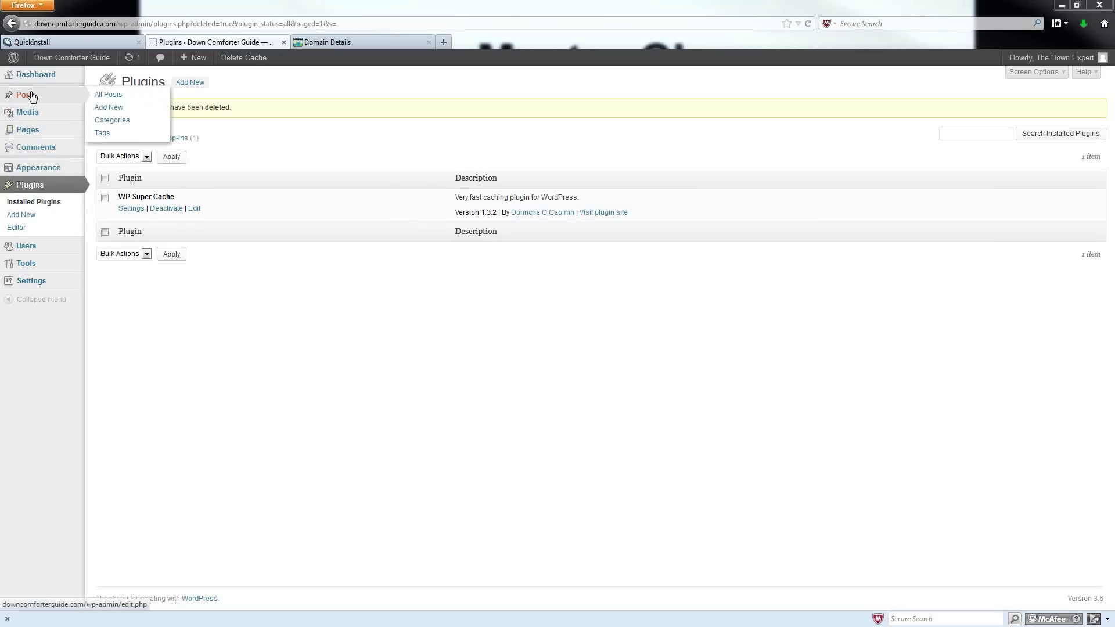
left_click(32, 96)
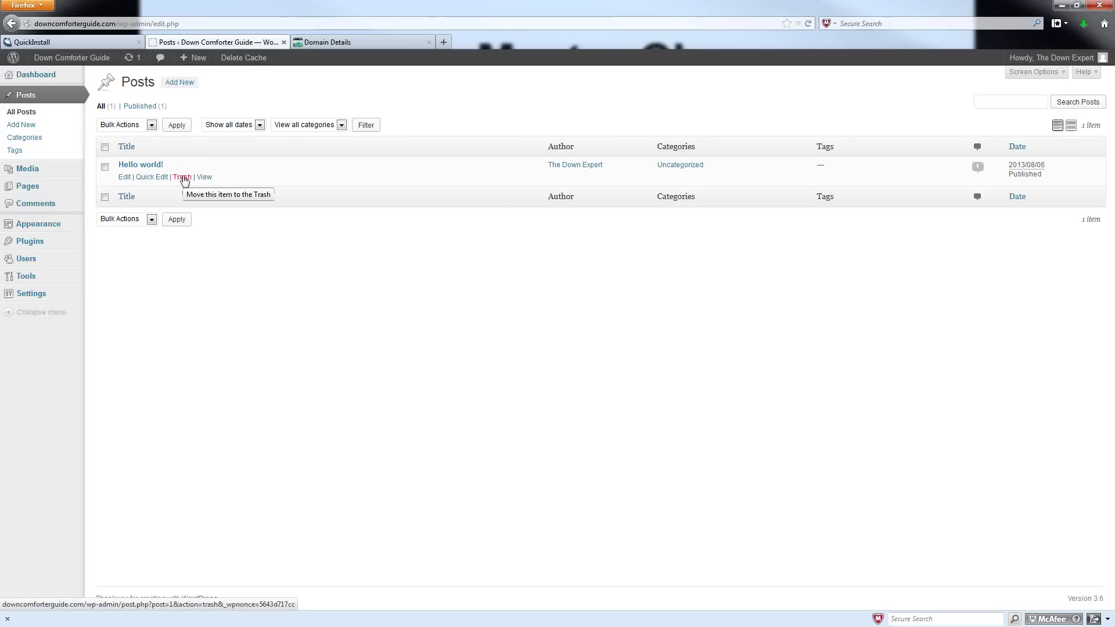
left_click(183, 177)
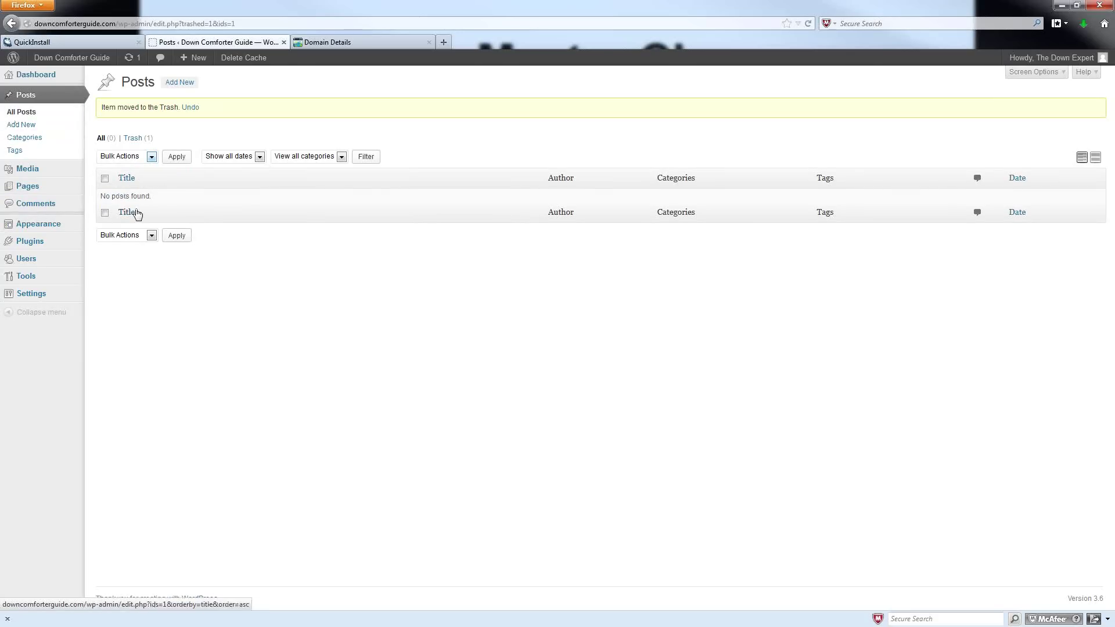
left_click(31, 192)
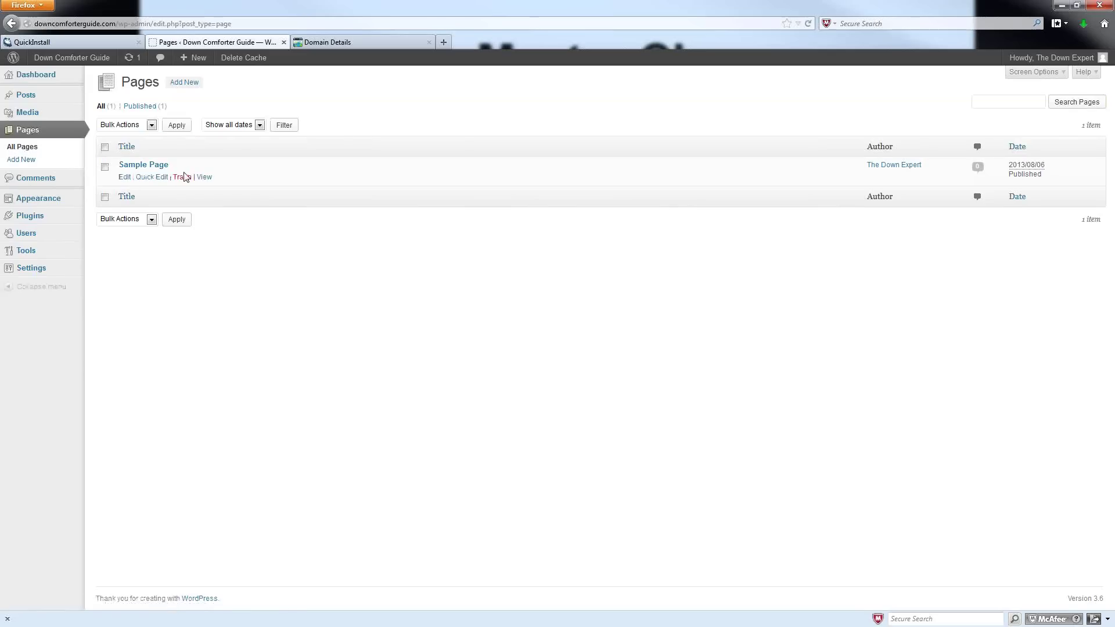
left_click(182, 177)
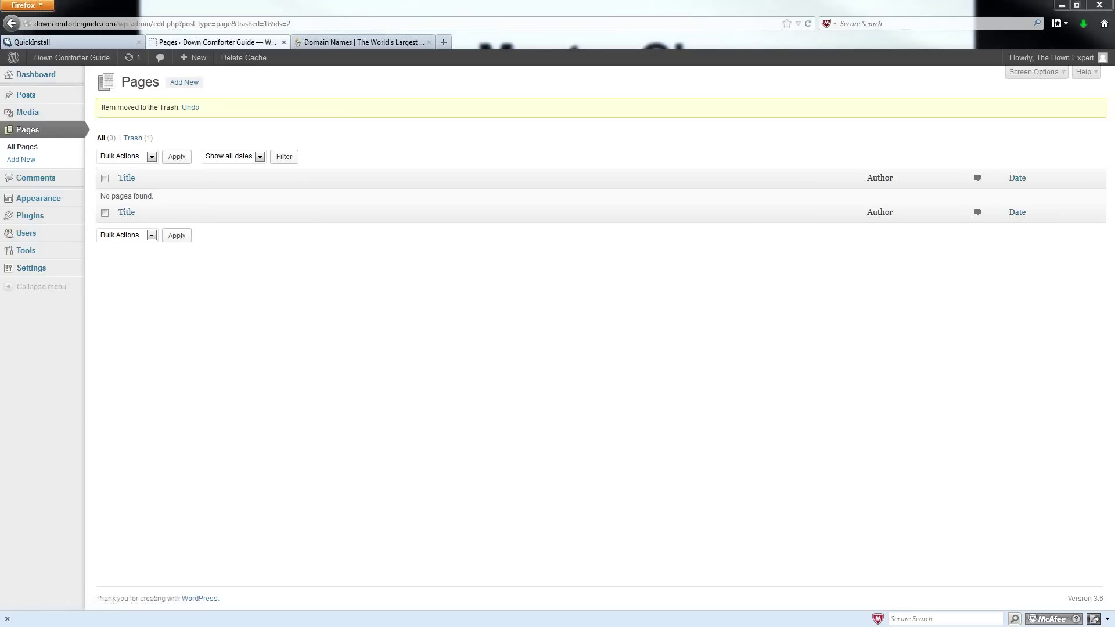
- In the site's General Settings, set the tagline to "Helping you pick out the best bedding products for your personal needs"
mouse_move(42, 108)
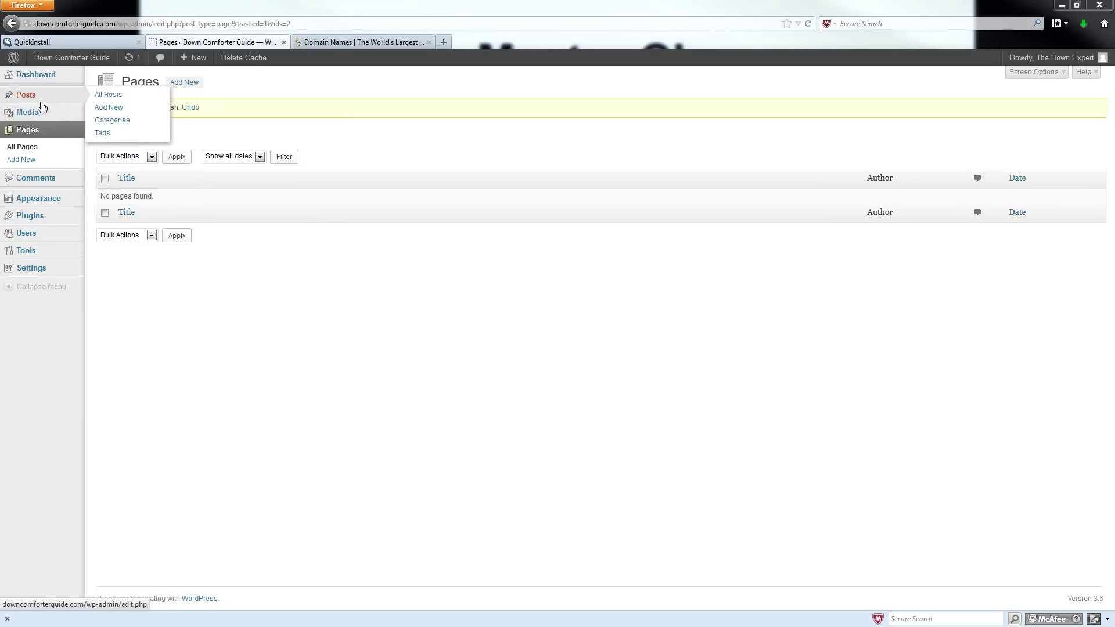
mouse_move(38, 269)
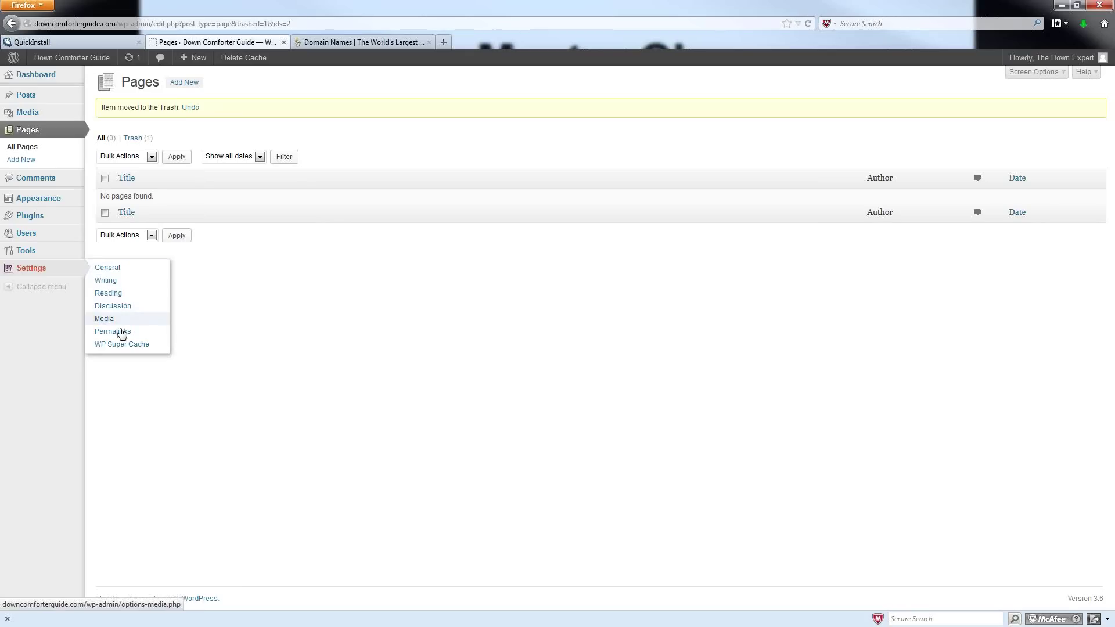
left_click(124, 270)
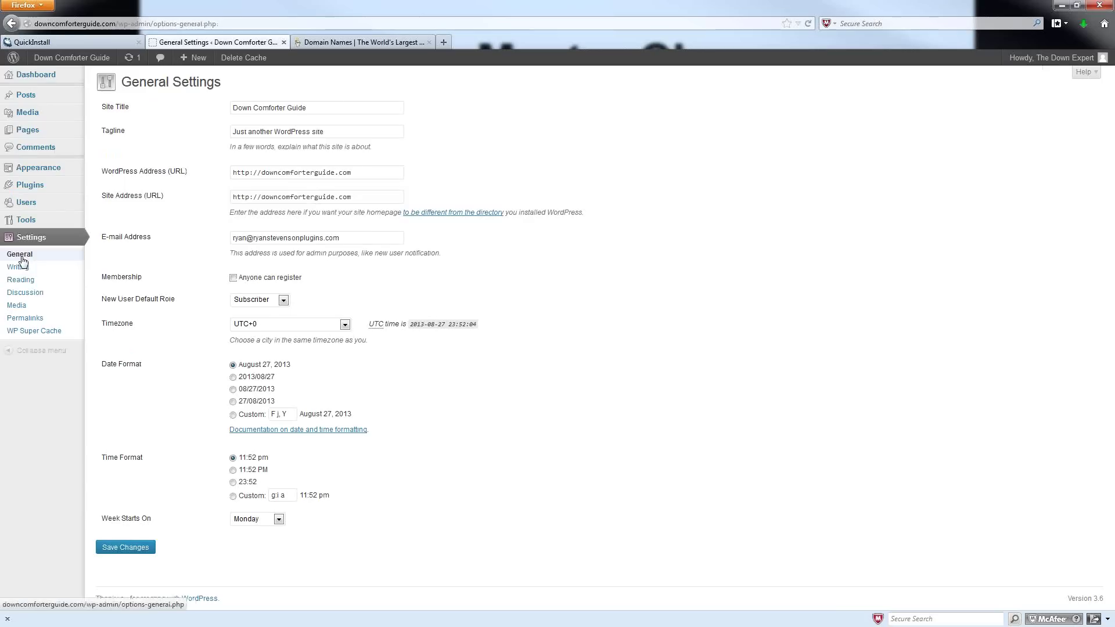
left_click_drag(322, 105, 186, 115)
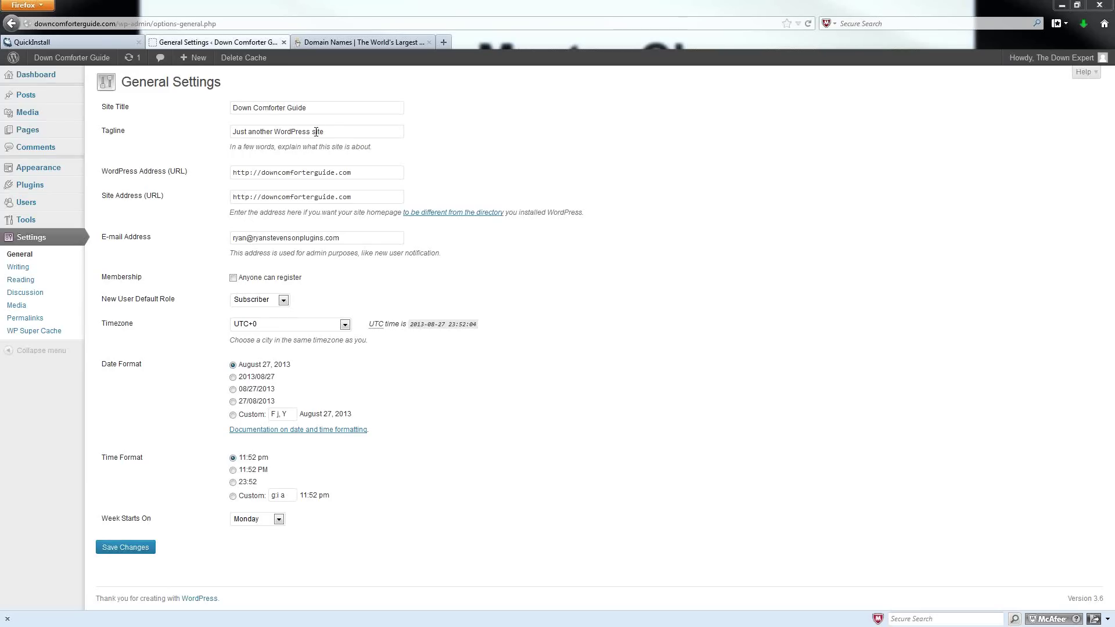
left_click_drag(331, 130, 222, 131)
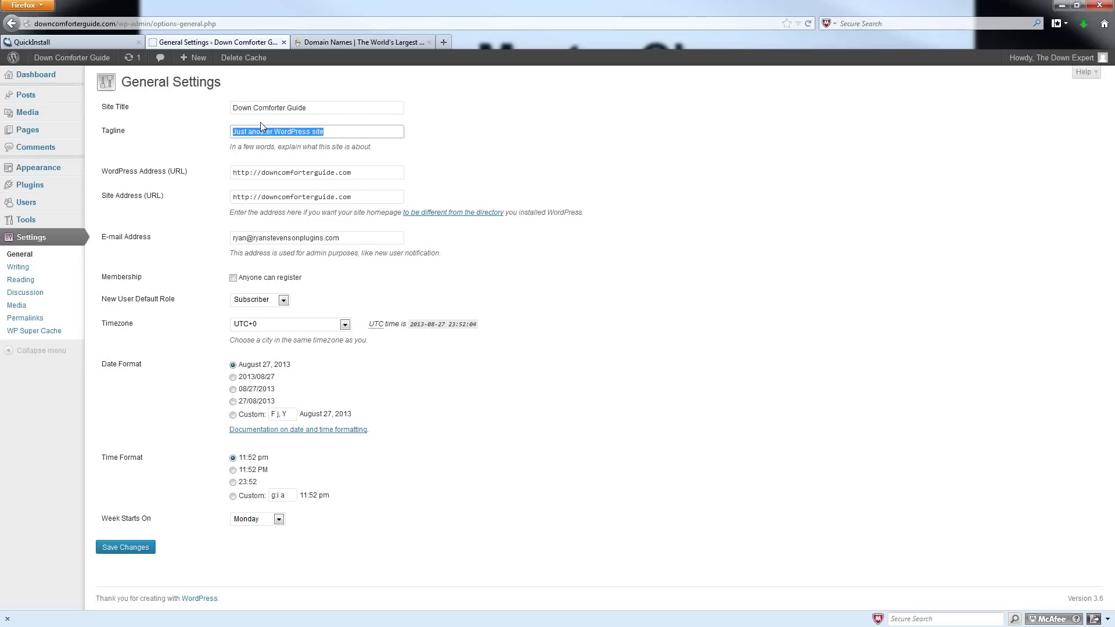
type("H")
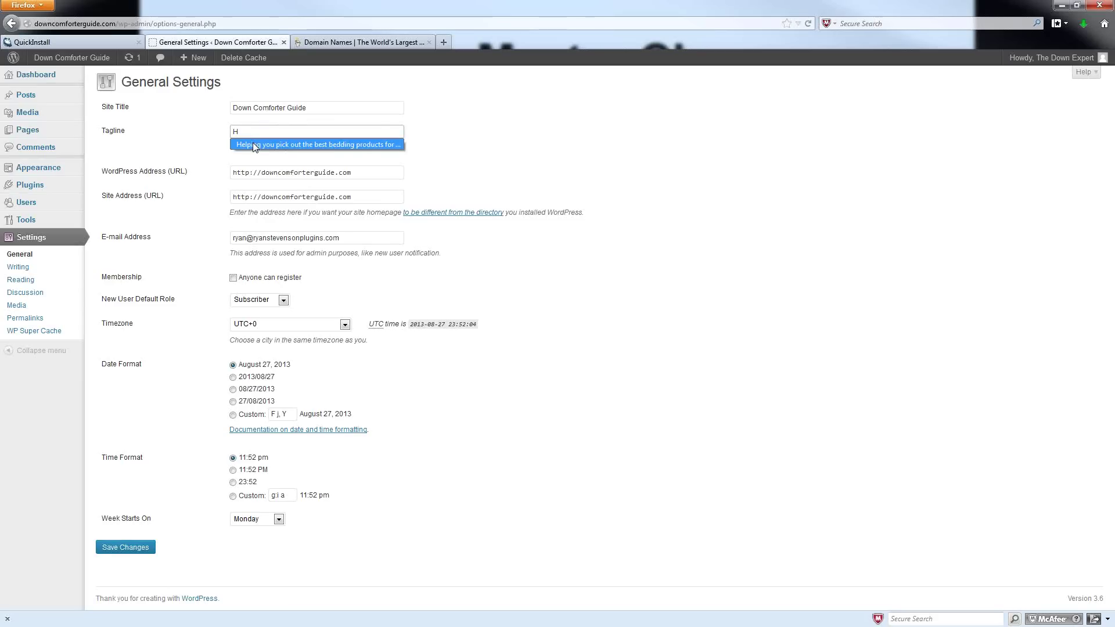
left_click(253, 143)
left_click_drag(233, 132, 324, 131)
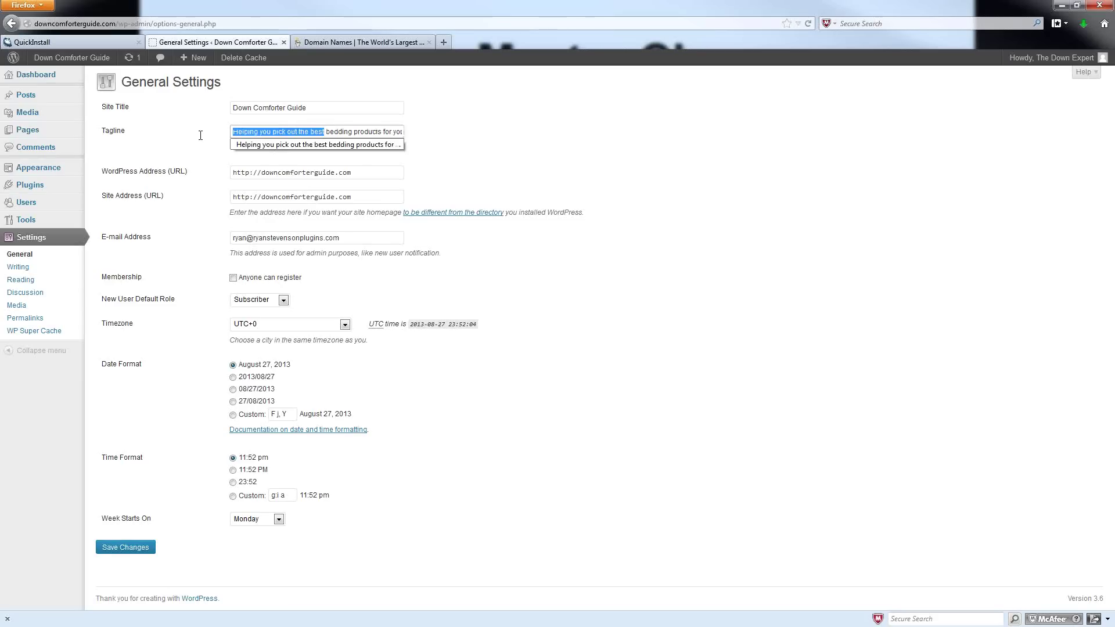
left_click(286, 130)
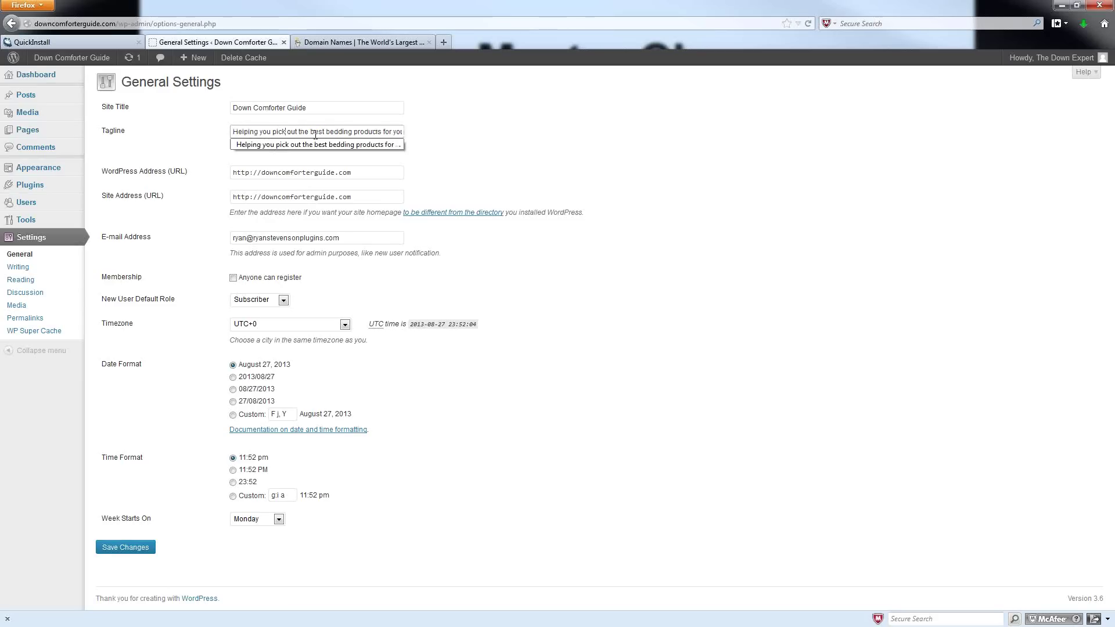
left_click_drag(317, 133, 481, 142)
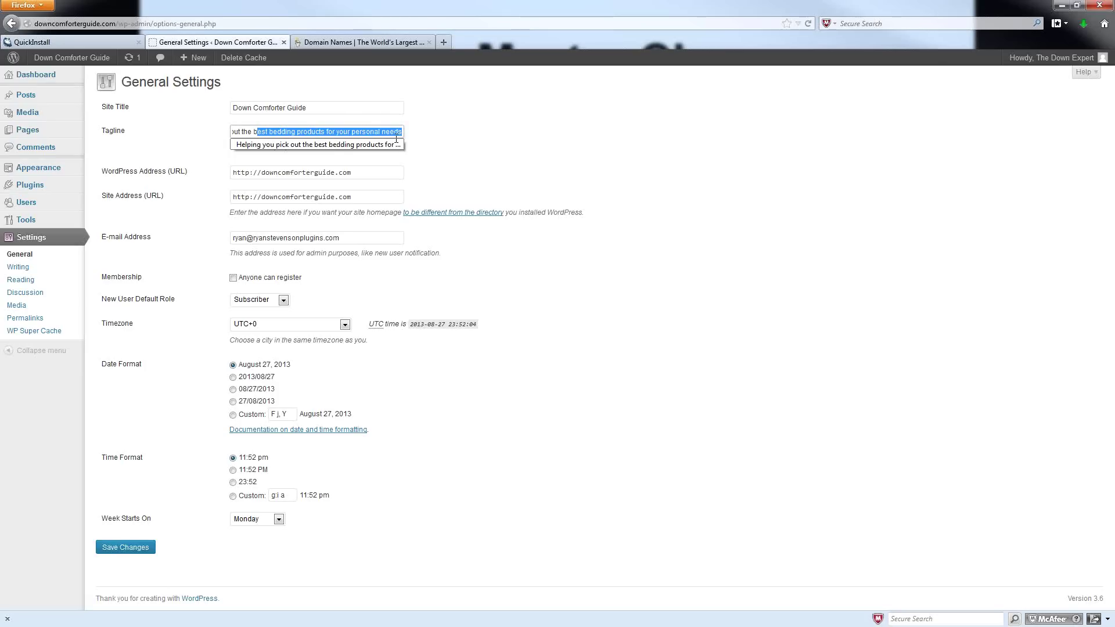
left_click(270, 134)
left_click_drag(323, 136, 438, 161)
left_click(268, 106)
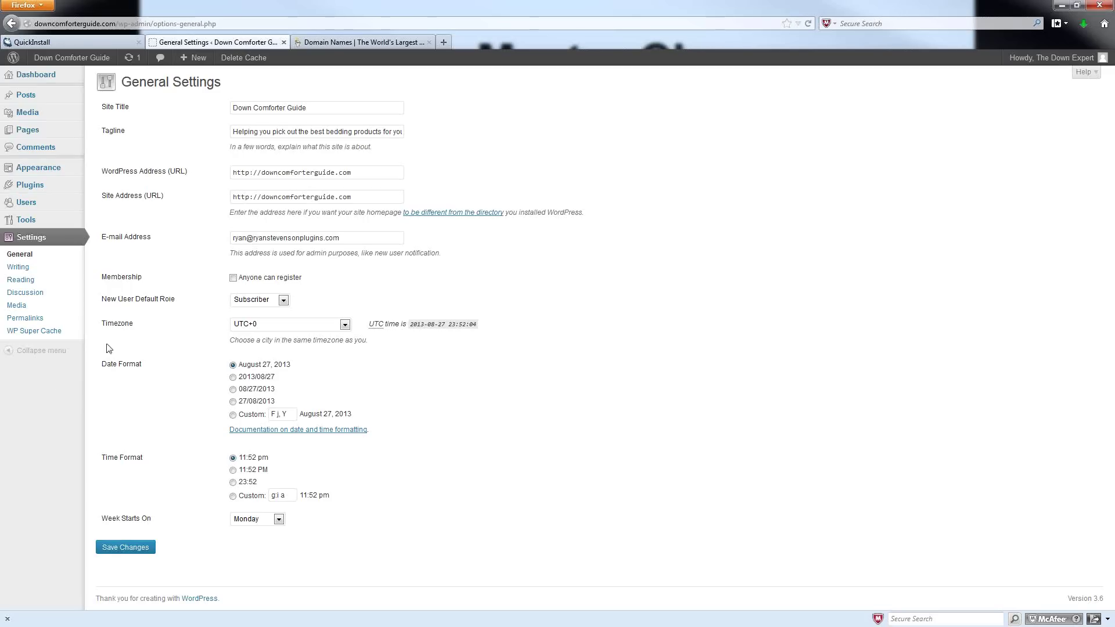
- Save the general settings and open the WP Super Cache settings in a separate browser tab
left_click(119, 549)
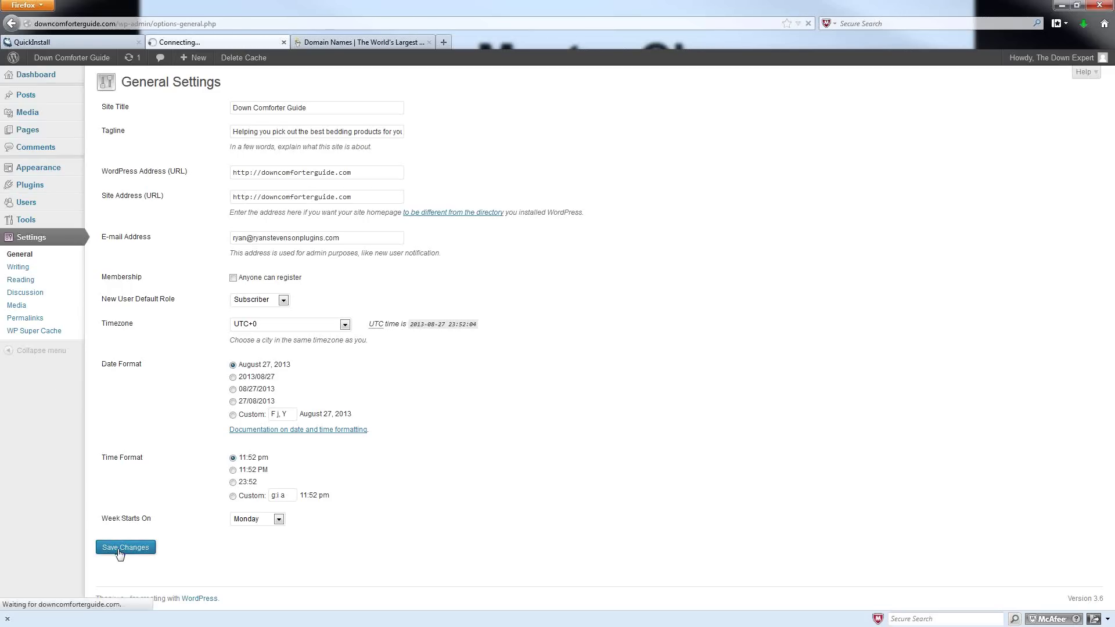
right_click(22, 330)
left_click(69, 339)
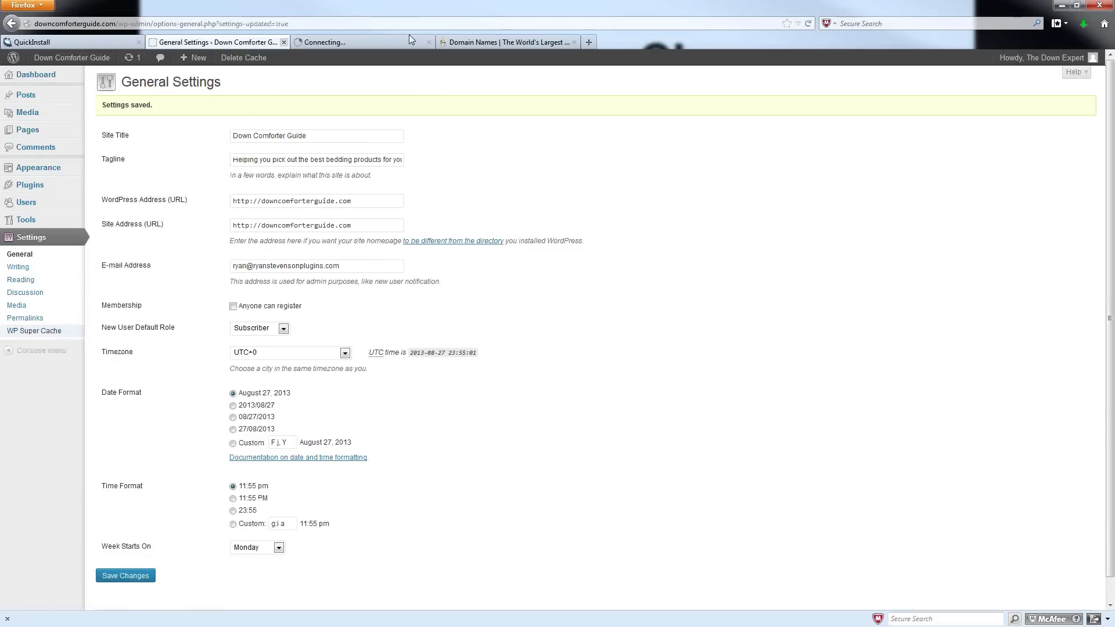
left_click(361, 41)
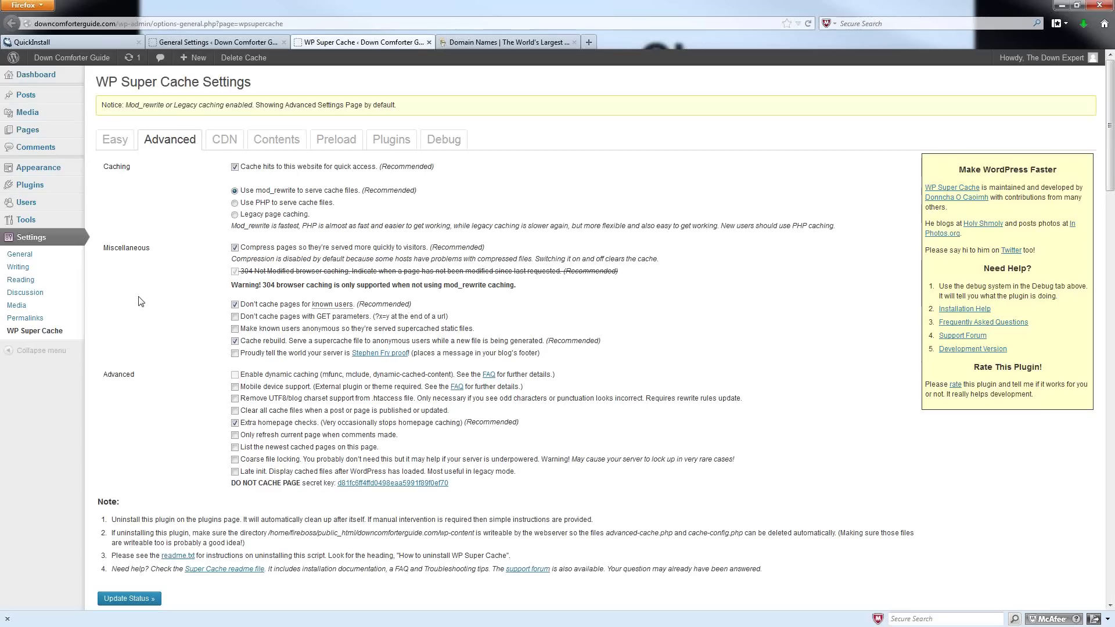
- Examine the advanced WP Super Cache settings, including the cache timeout, garbage collection schedule and the Delete Cache option
scroll(157, 395, "down", 3)
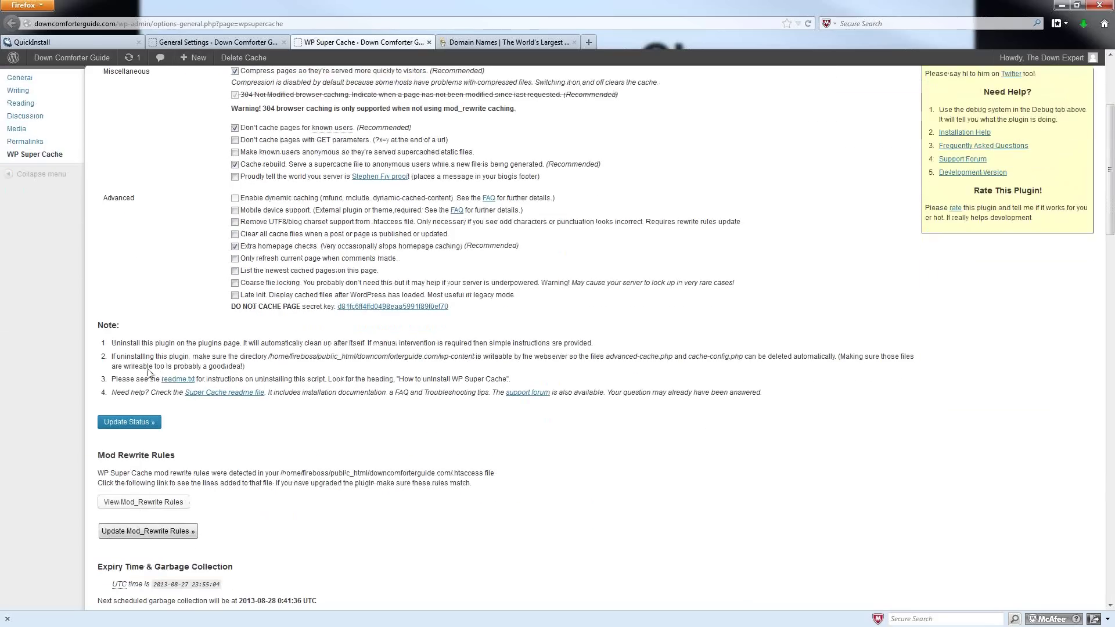
scroll(143, 329, "down", 5)
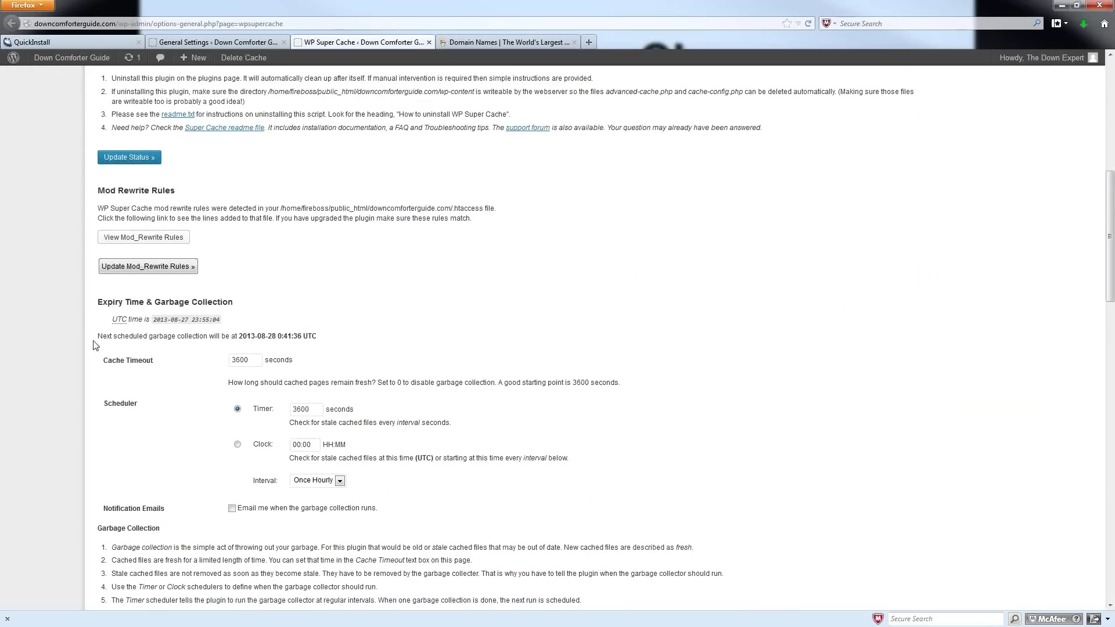
double_click(255, 360)
scroll(357, 319, "up", 8)
scroll(356, 319, "up", 5)
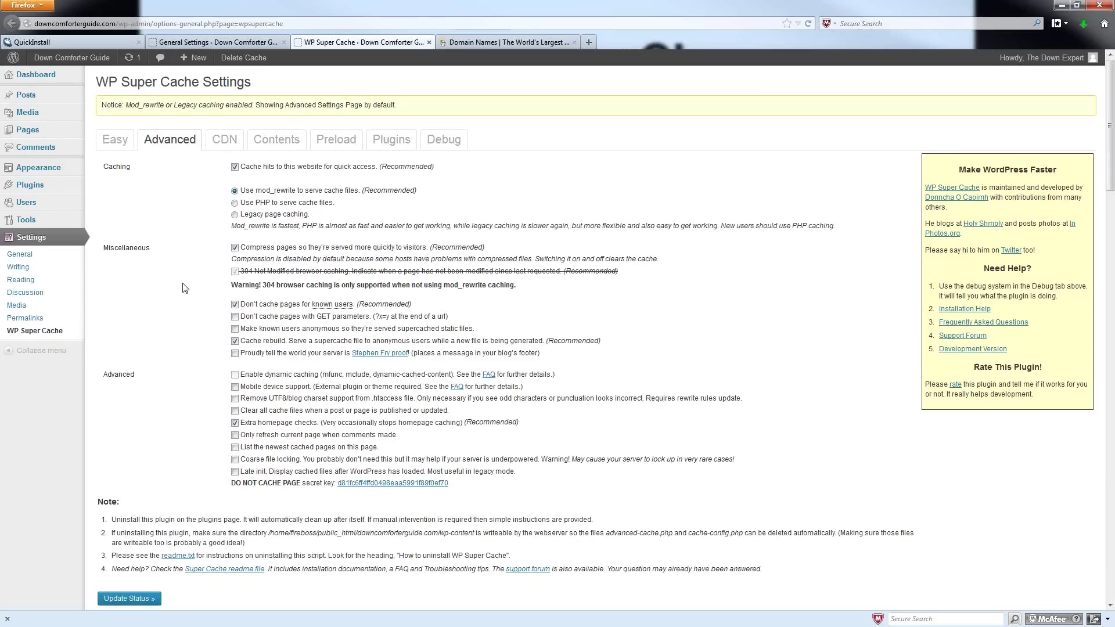
scroll(382, 462, "down", 14)
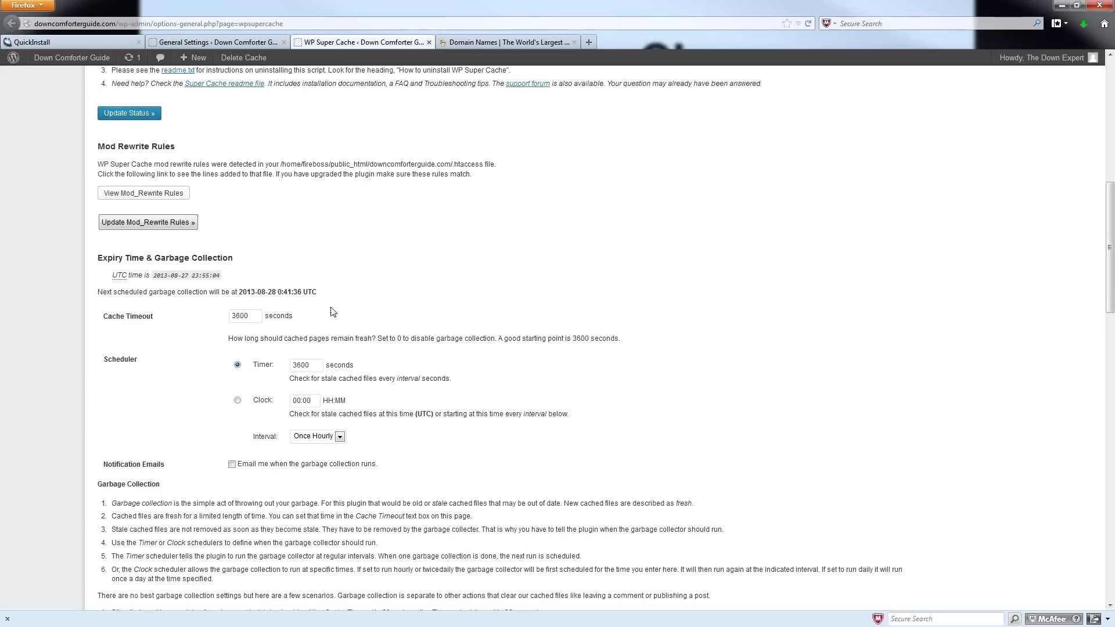
scroll(329, 308, "up", 5)
scroll(330, 307, "up", 4)
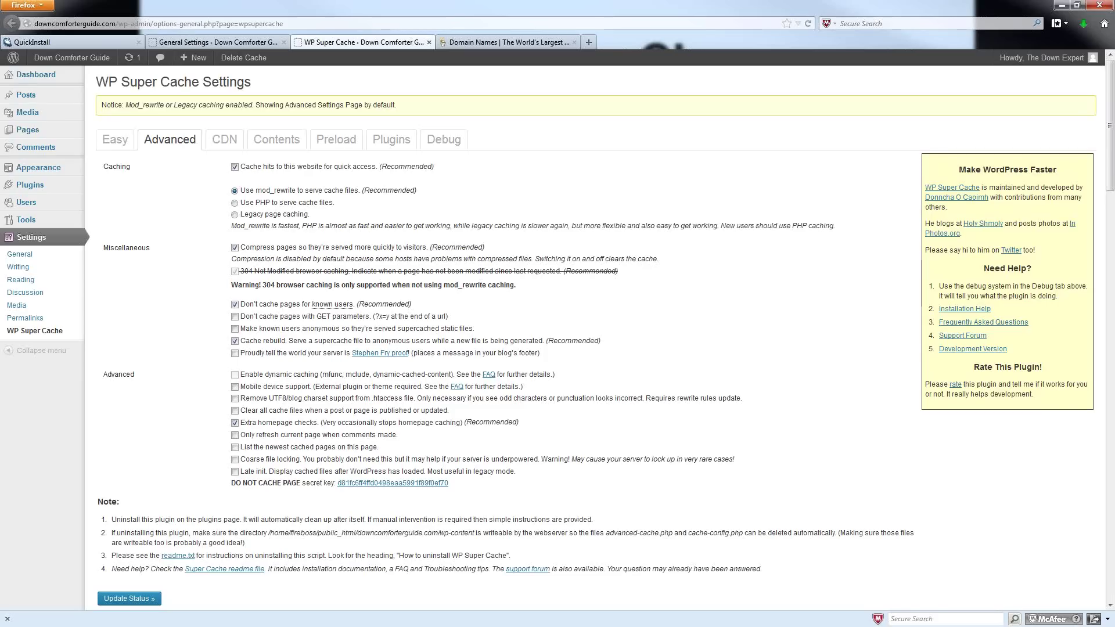
left_click(263, 60)
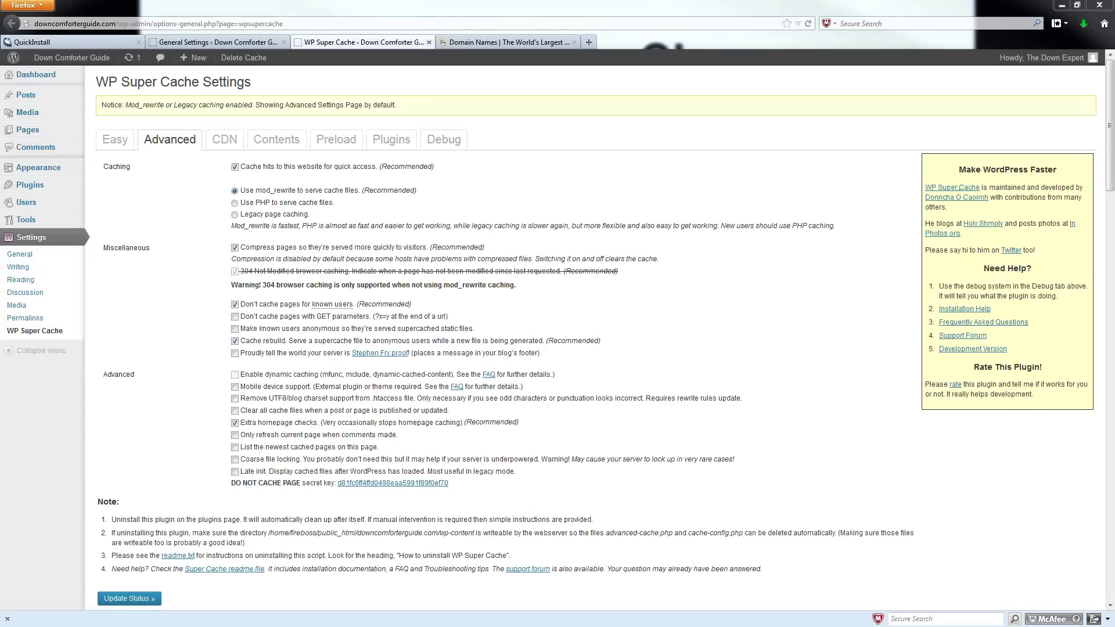
- Open the Reading settings and calculate 3600*24 in the Calculator, closing it when finished
left_click(22, 281)
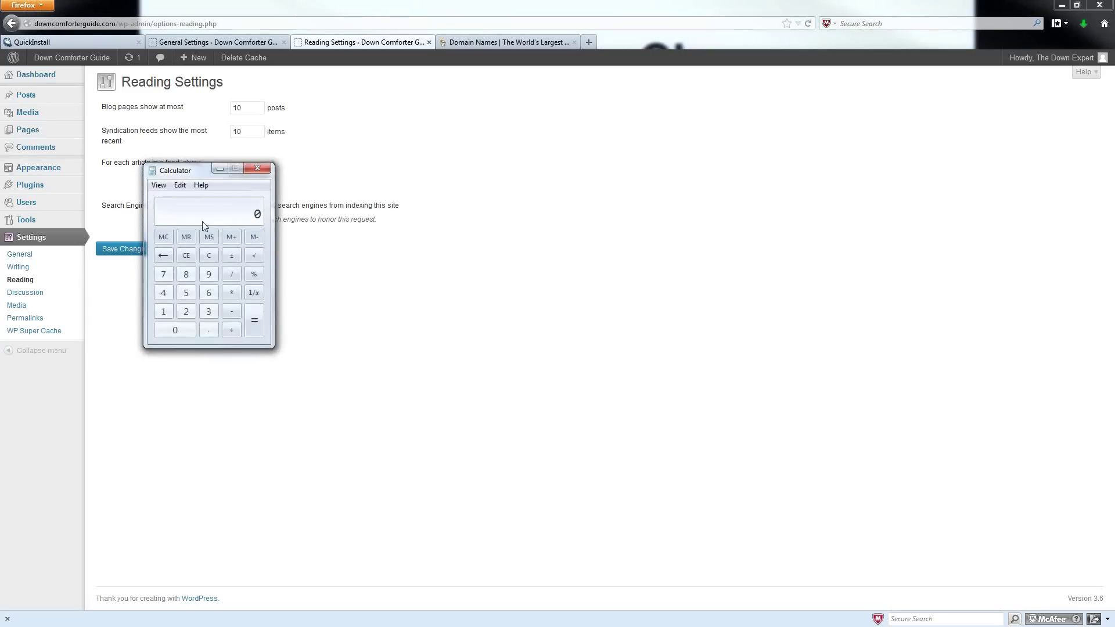
type("3600*24")
key("Return")
left_click(258, 170)
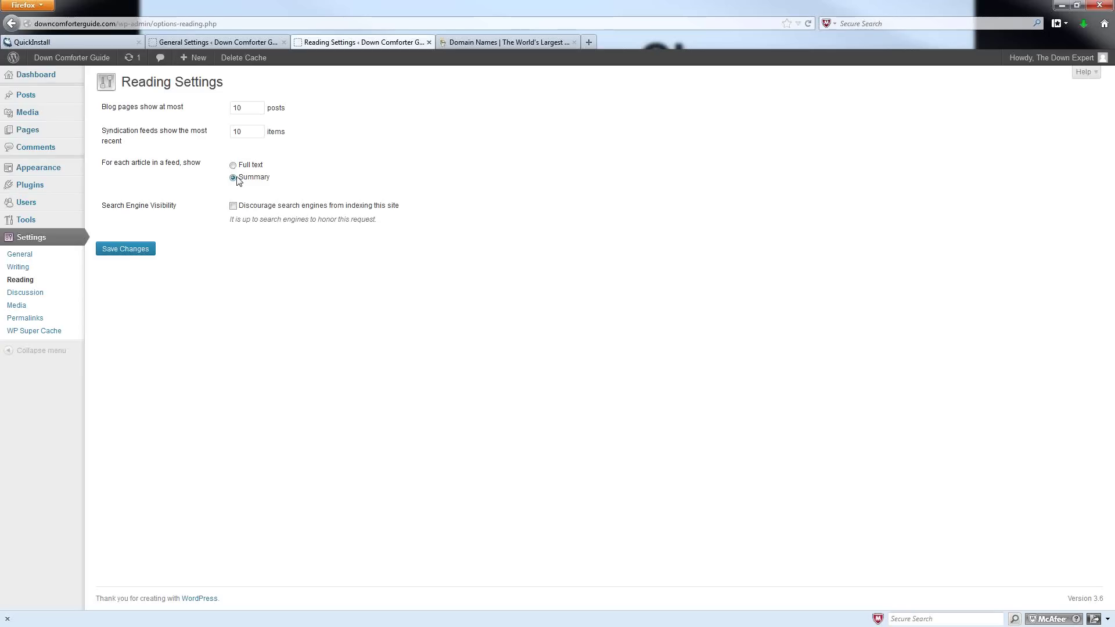
- Request the site's feed at downcomforterguide.com/feed in the browser tab showing GoDaddy
left_click(490, 44)
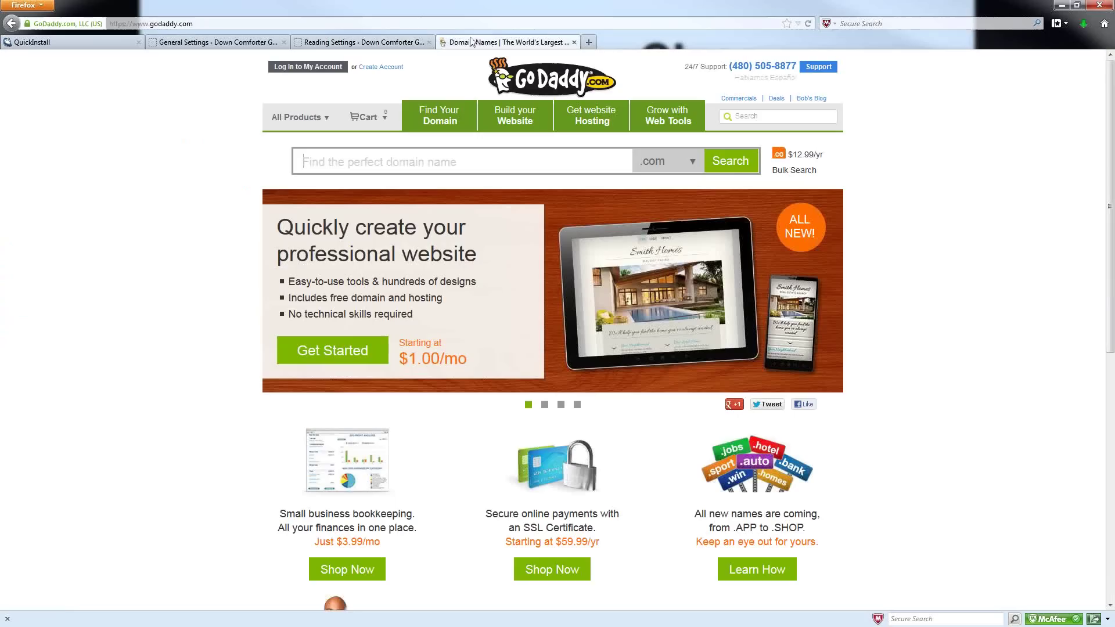
left_click(390, 21)
type("downcomforterguide.com/")
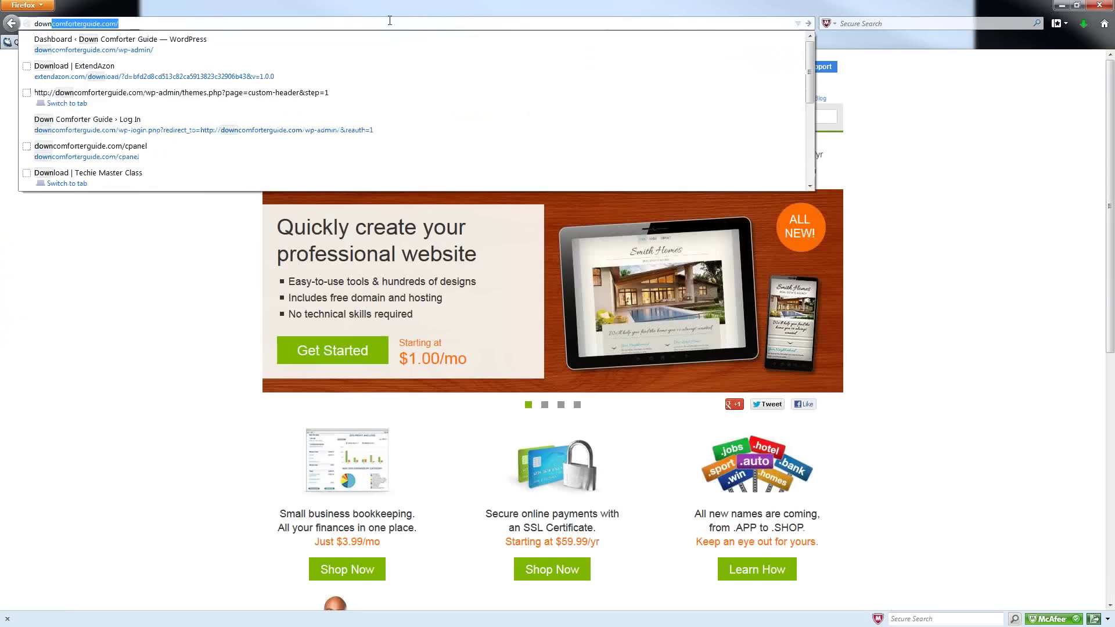
key("Right")
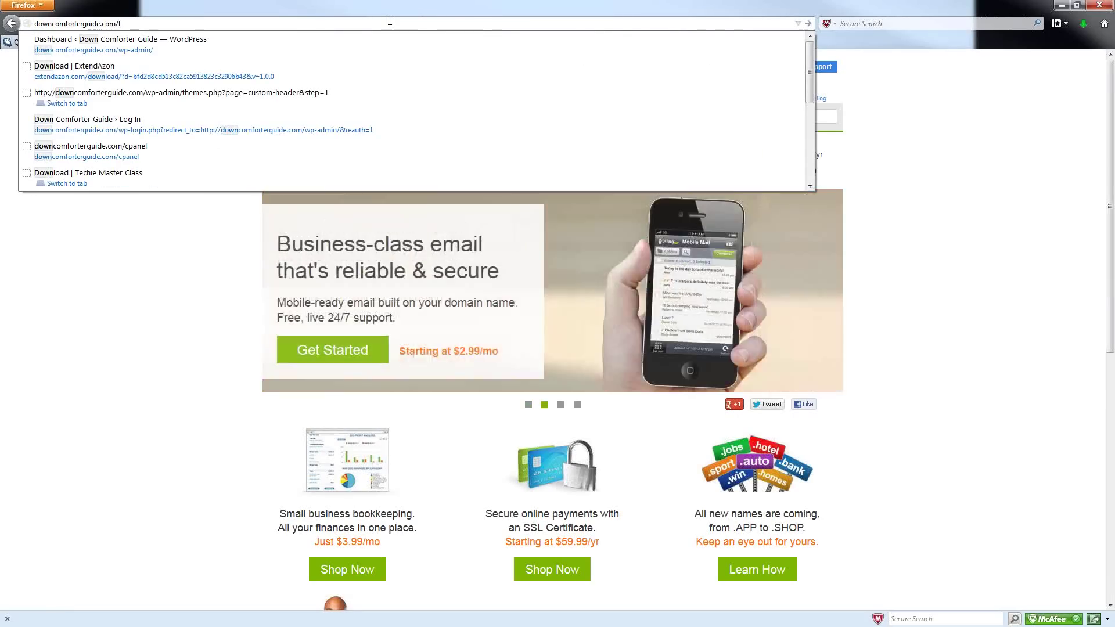
type("feed")
key("Return")
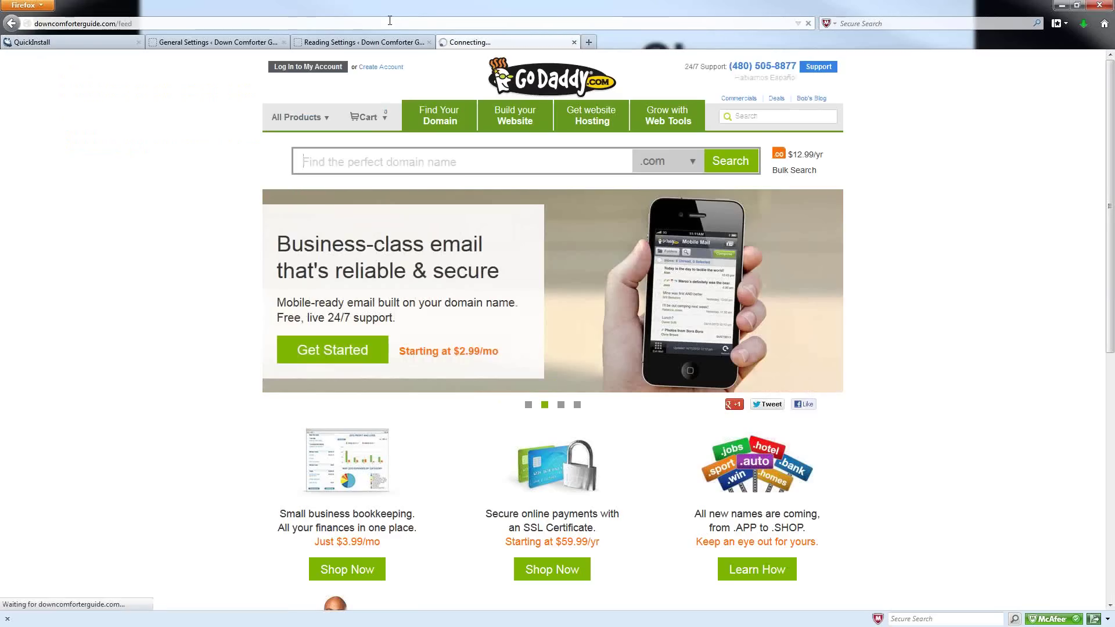
- Return to the Reading settings and save them with feed articles shown as Summary
left_click(272, 43)
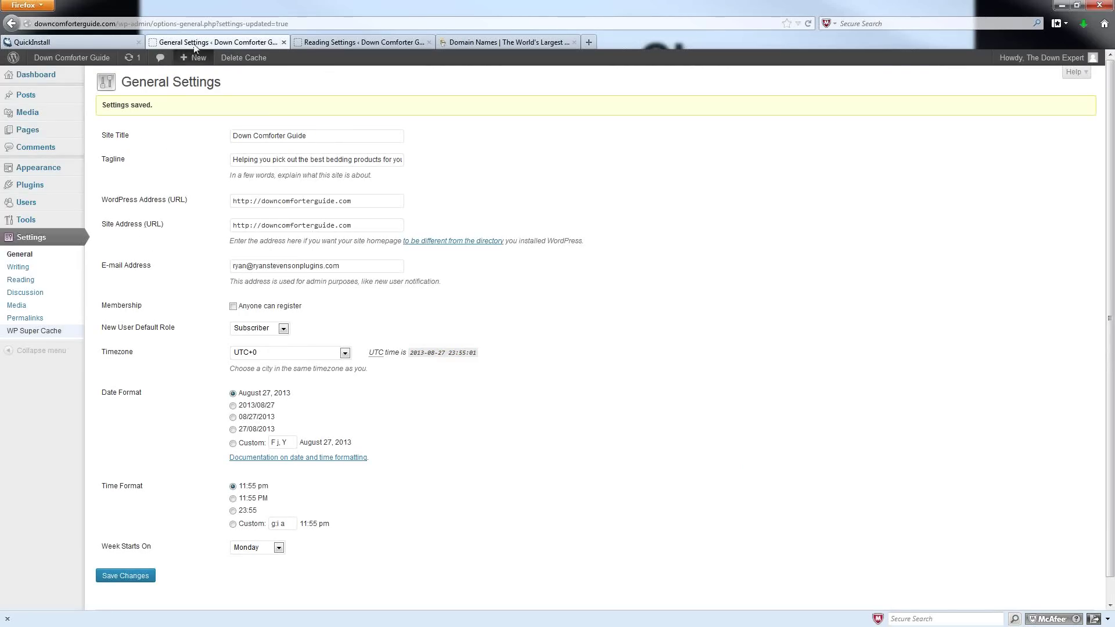
left_click(338, 44)
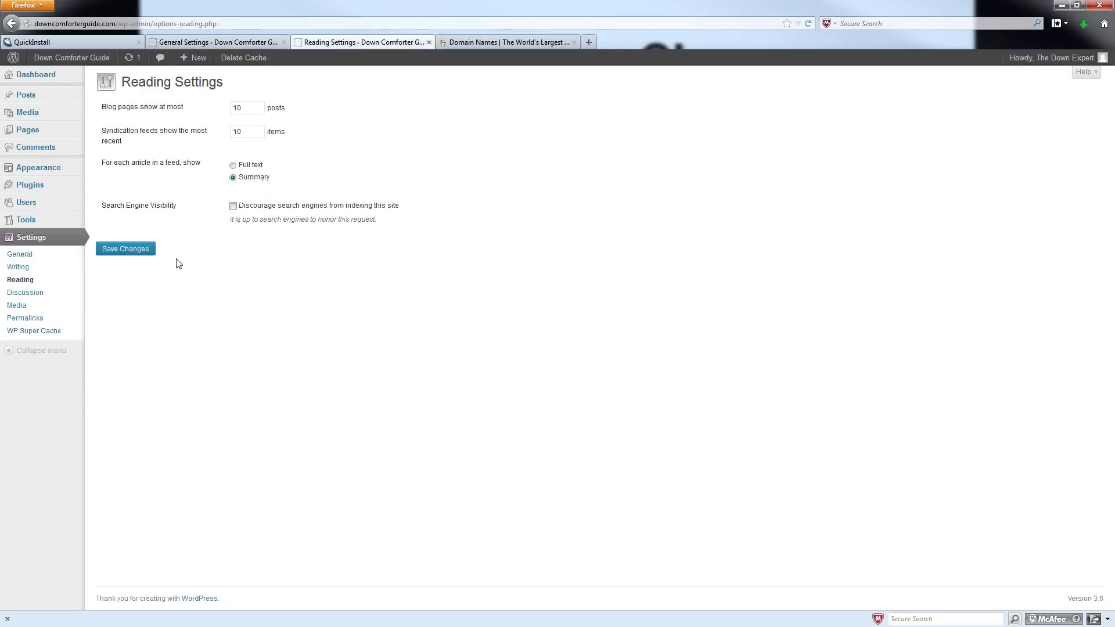
left_click(233, 166)
left_click(128, 250)
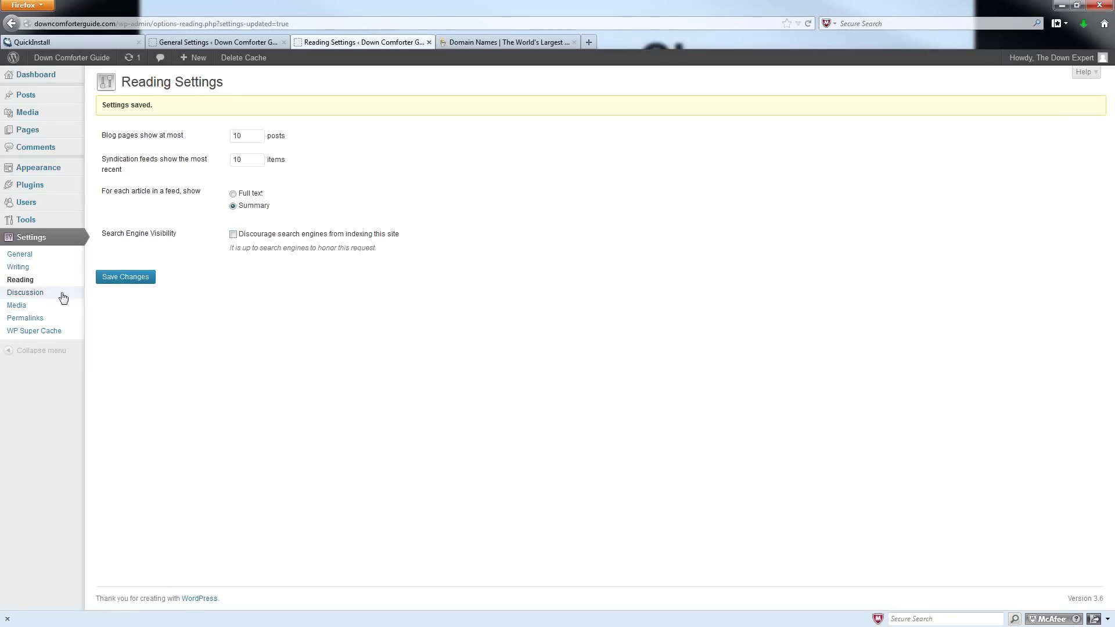
- In the Discussion settings, disallow people from posting comments on new articles
left_click(26, 293)
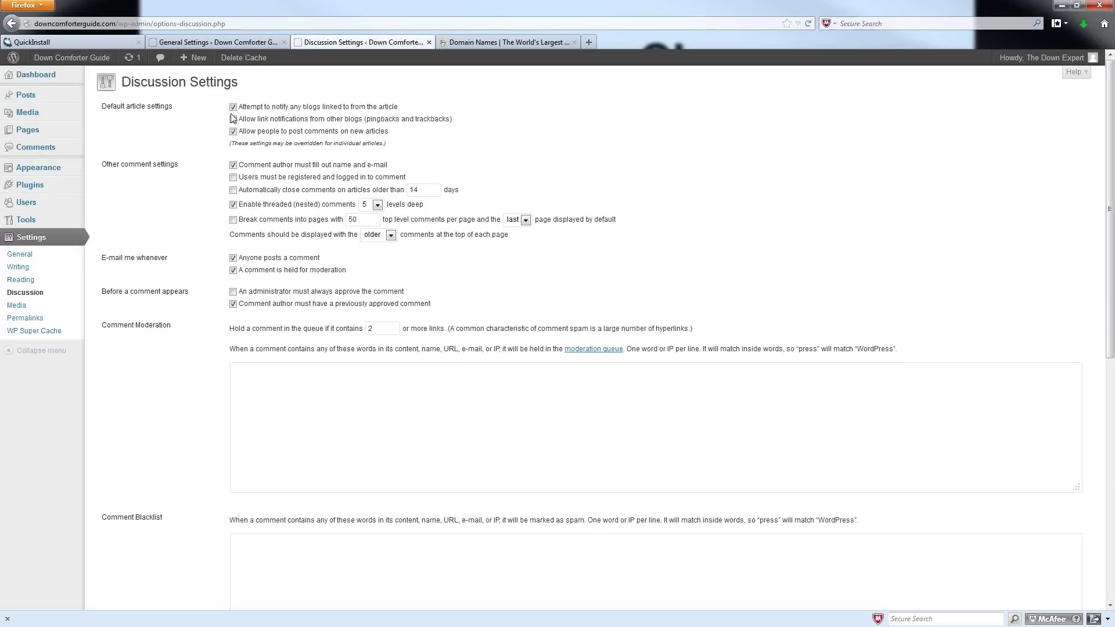
left_click(232, 118)
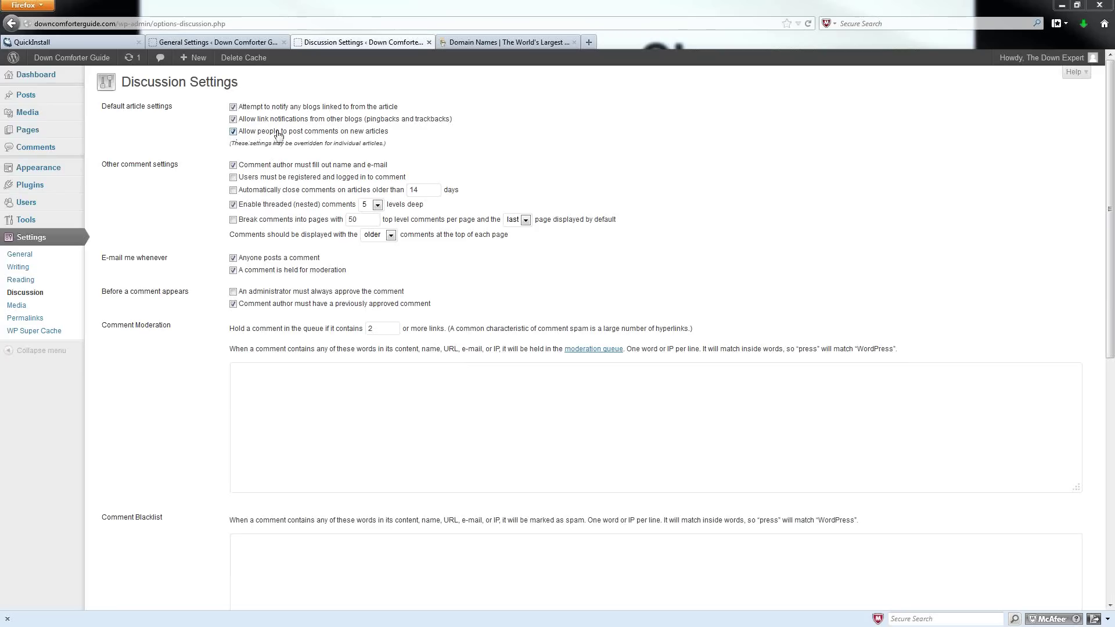
left_click(232, 132)
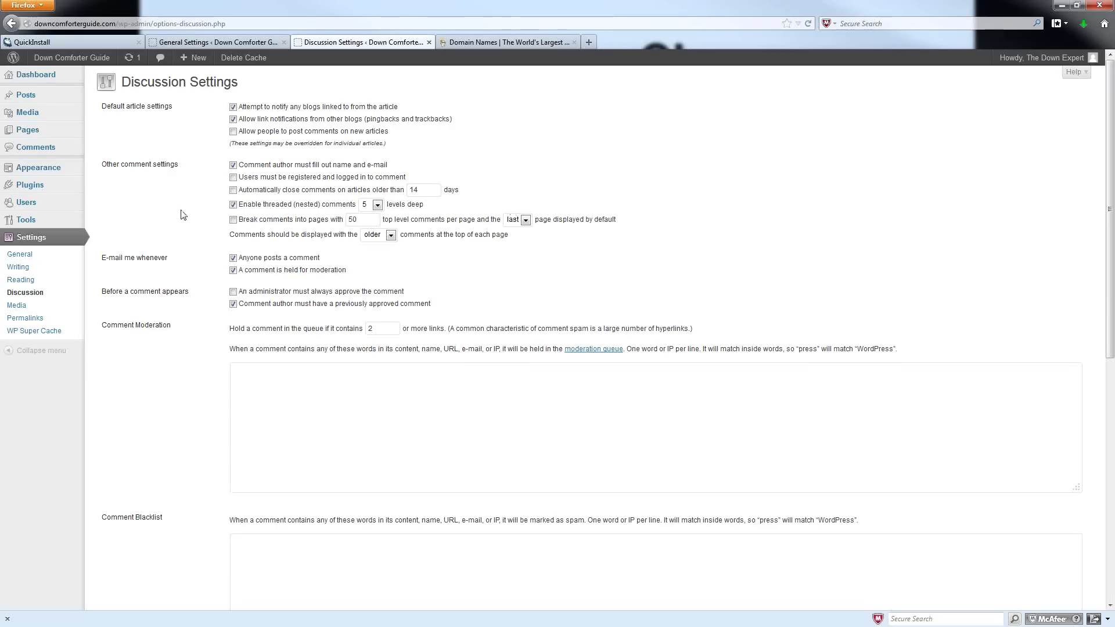
left_click(234, 253)
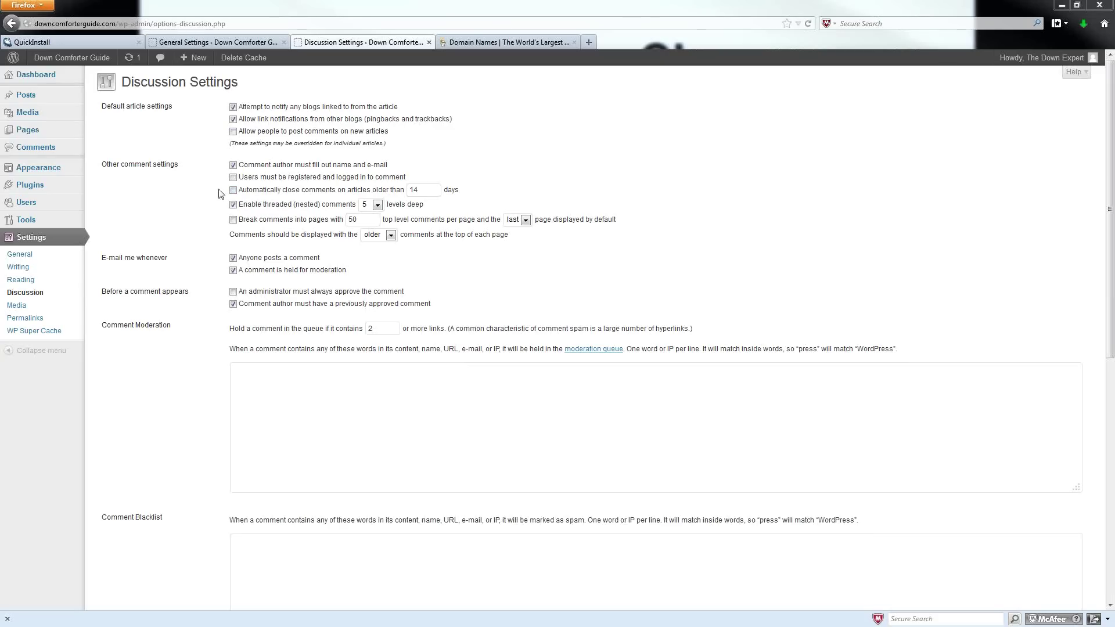
- Enable automatic closing of comments on articles older than 0 days and save the Discussion settings
left_click(233, 190)
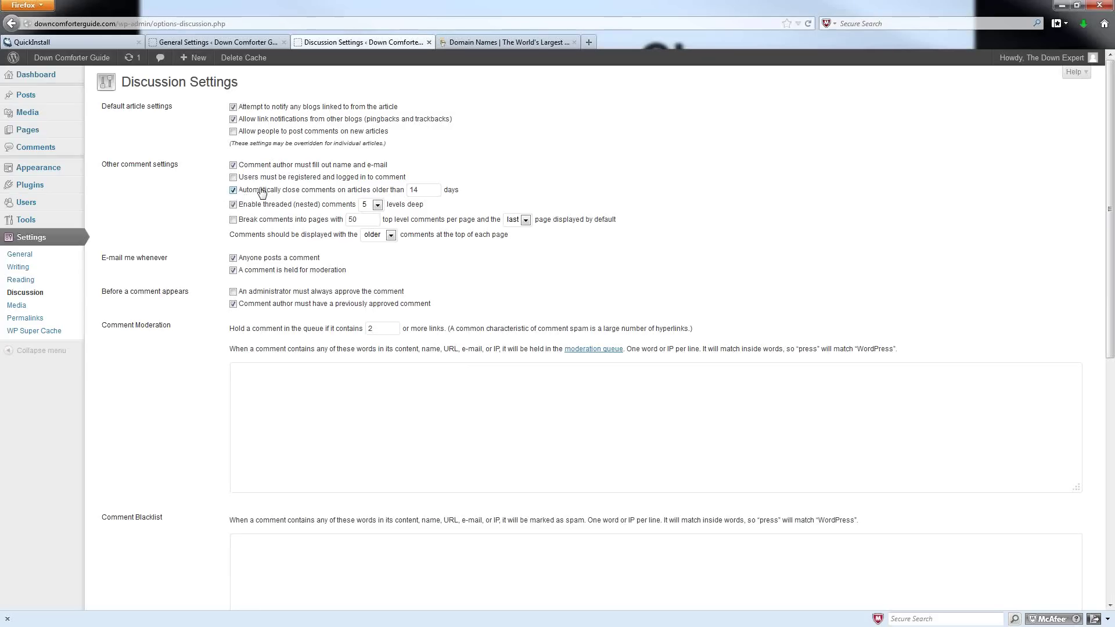
double_click(414, 190)
type("0")
scroll(413, 371, "down", 4)
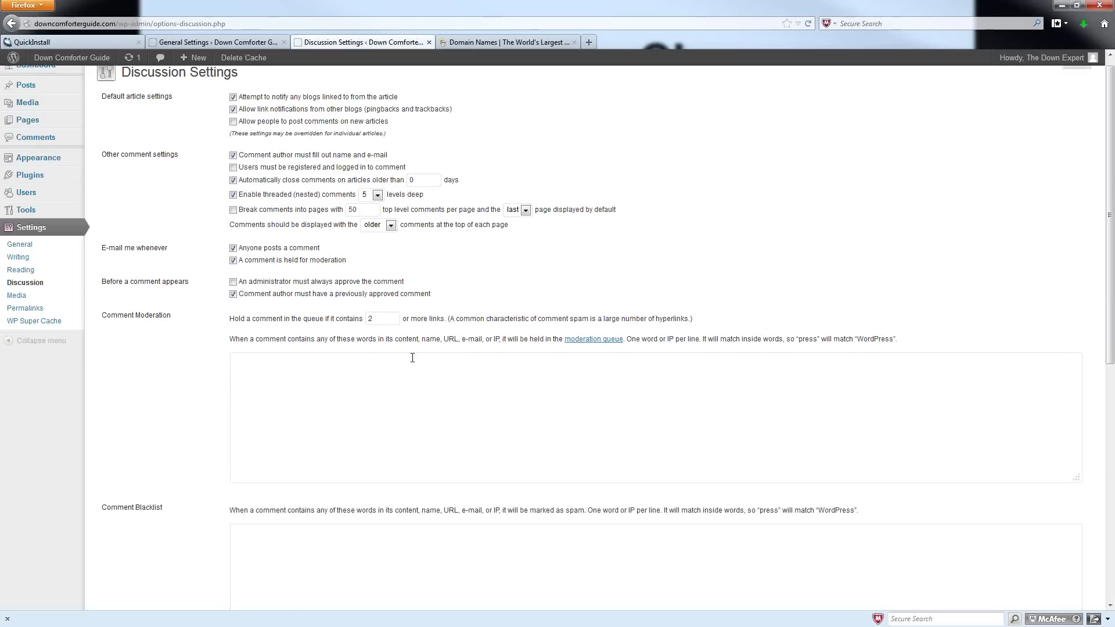
scroll(135, 414, "down", 3)
left_click(129, 555)
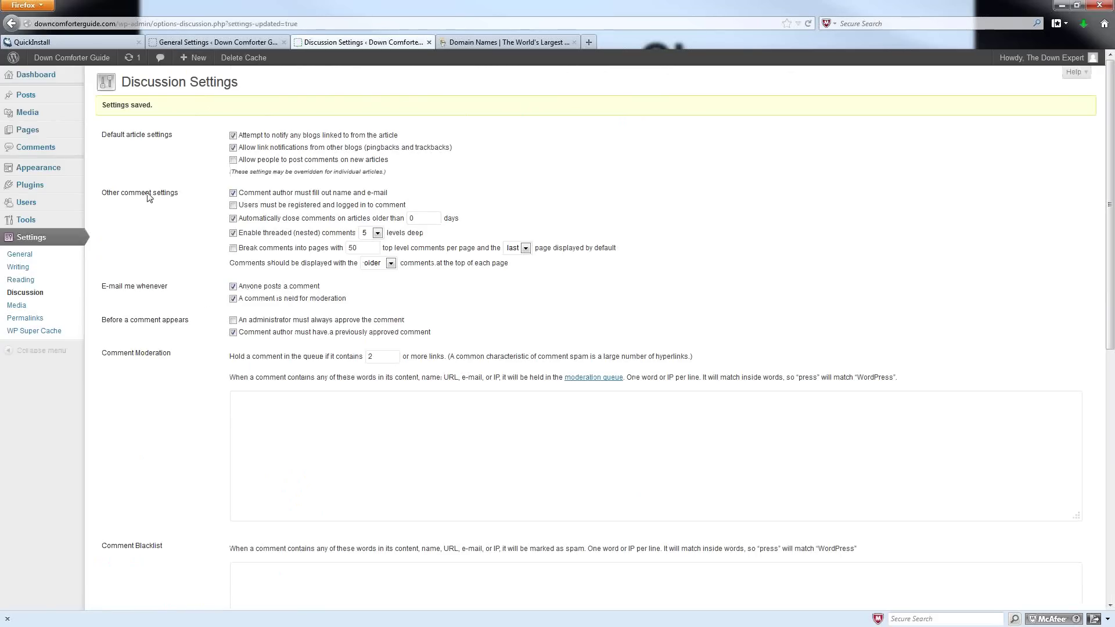
- Open the Permalink settings and examine the example URL and its query part for the Default structure
left_click(19, 321)
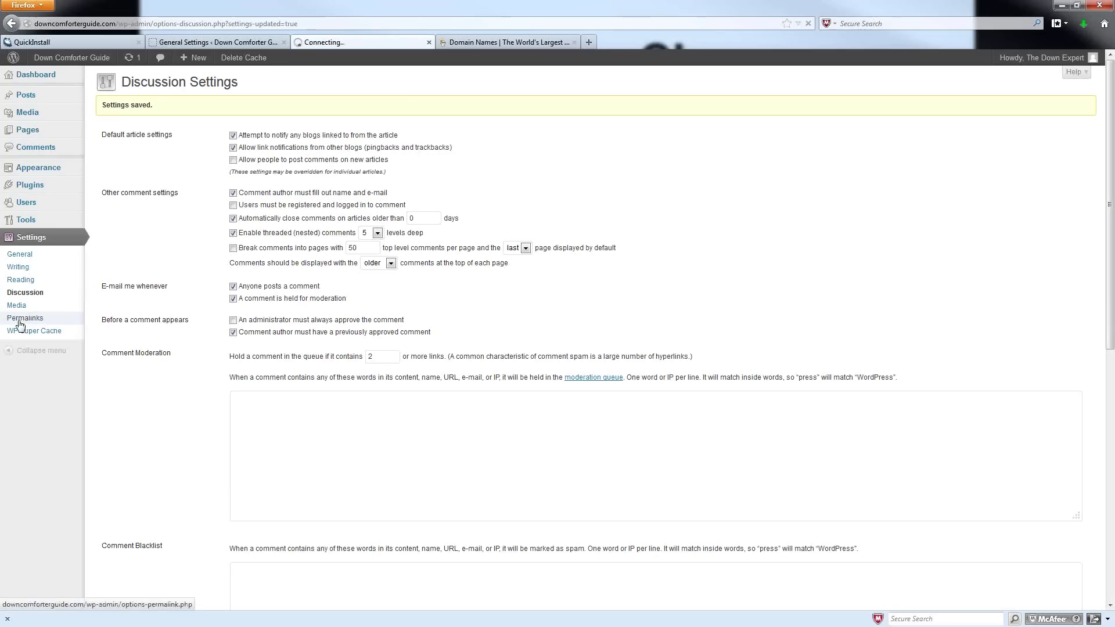
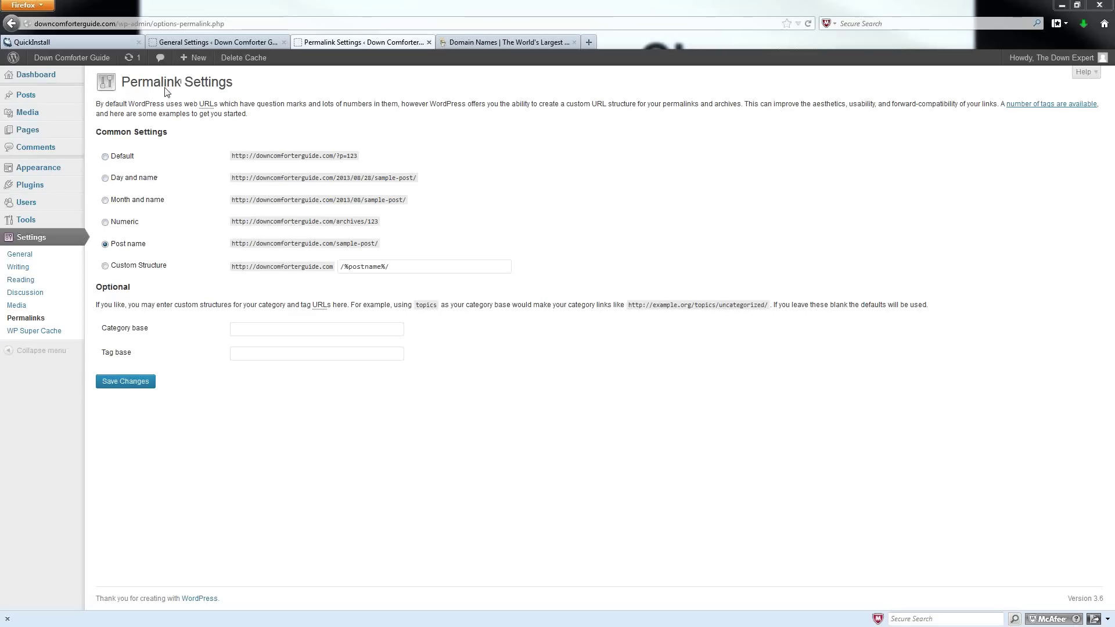
left_click(114, 155)
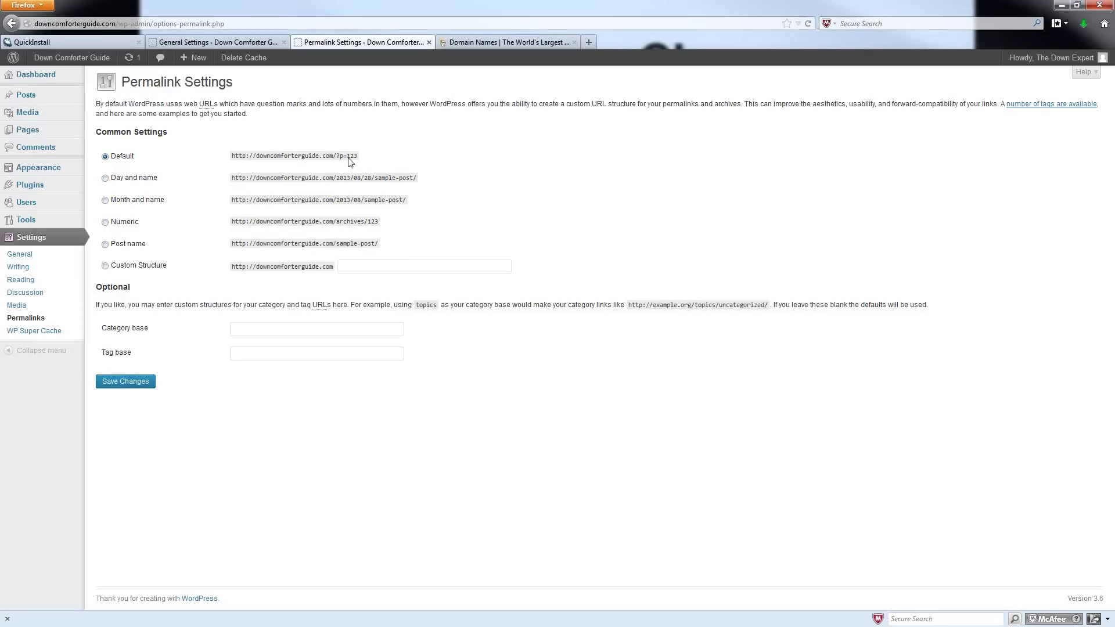
left_click_drag(232, 158, 370, 164)
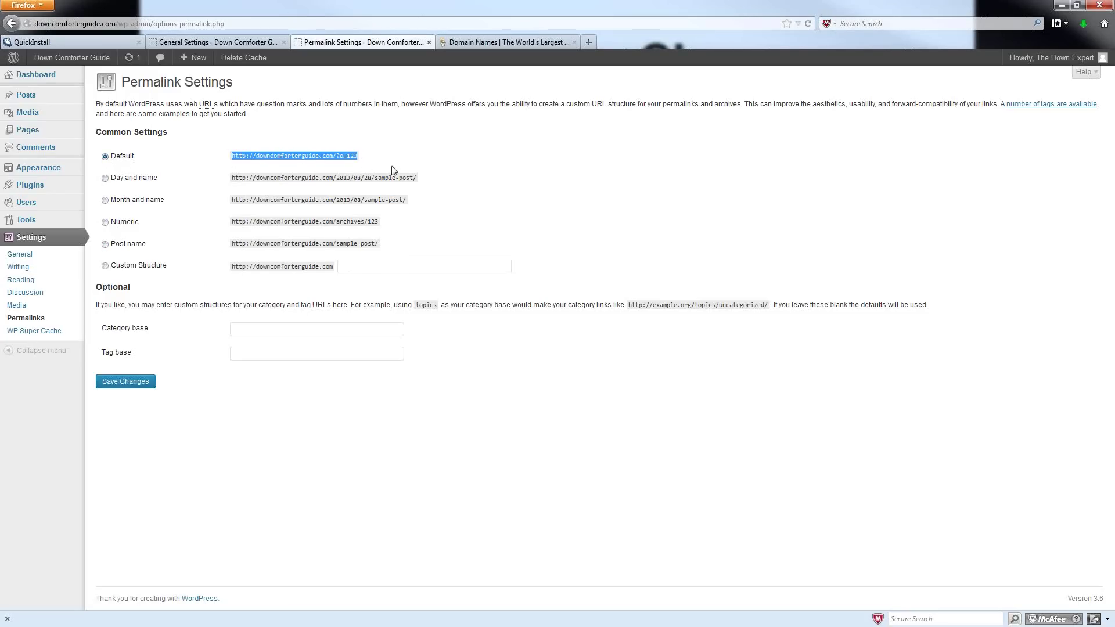
left_click(349, 162)
left_click_drag(357, 159, 337, 160)
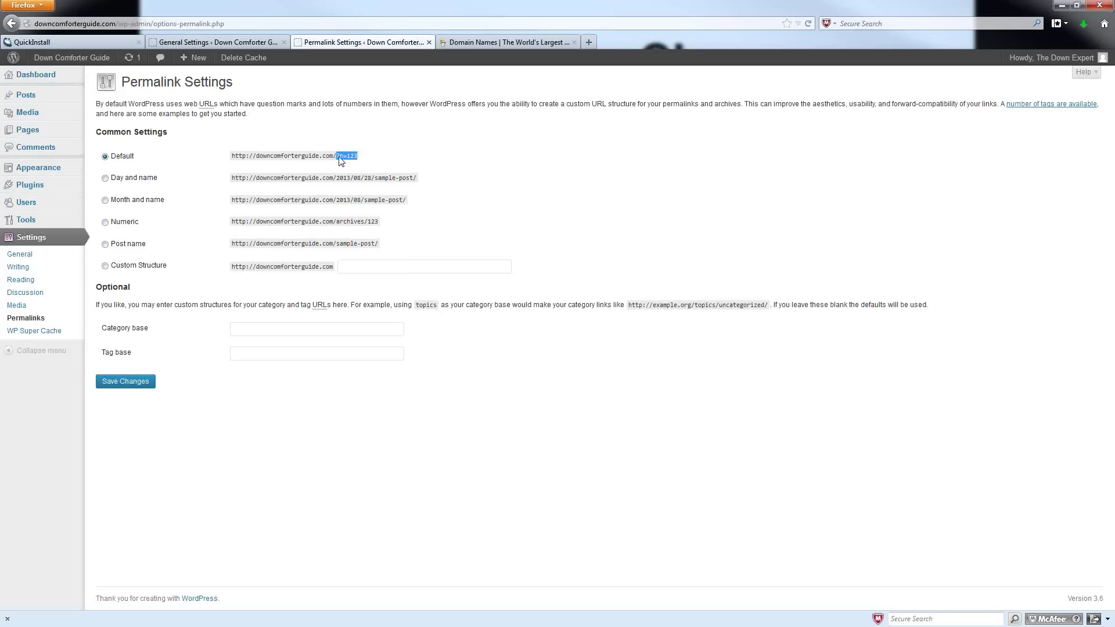
left_click(336, 160)
left_click_drag(360, 156, 336, 157)
left_click_drag(337, 158, 285, 160)
left_click(342, 174)
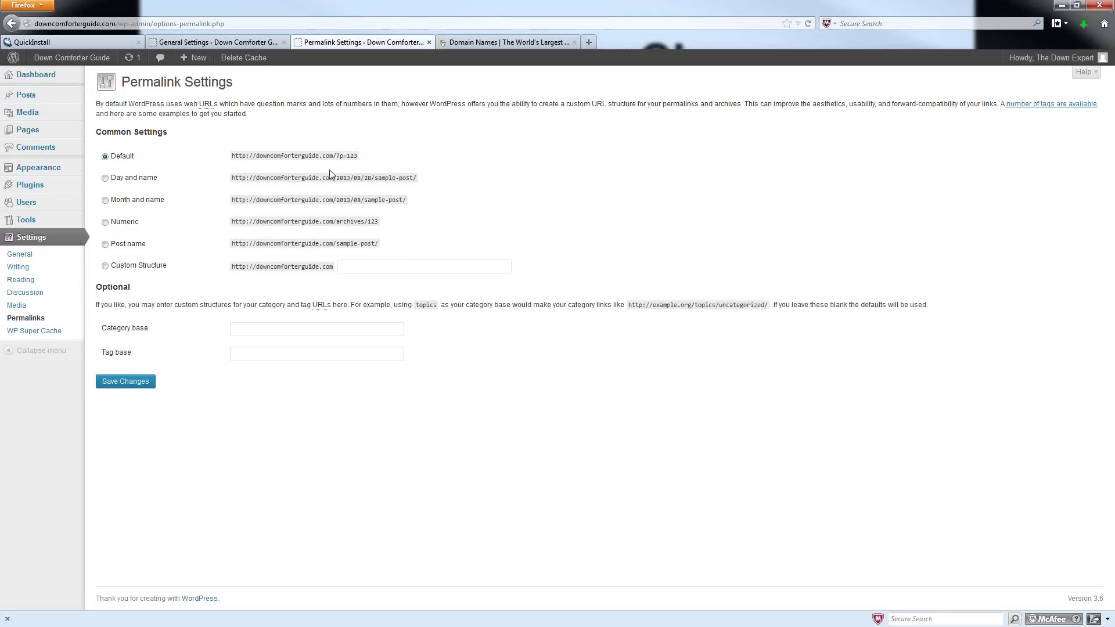
- Set the permalink structure to Post name and save the Permalink settings
left_click(107, 245)
left_click_drag(382, 244, 224, 244)
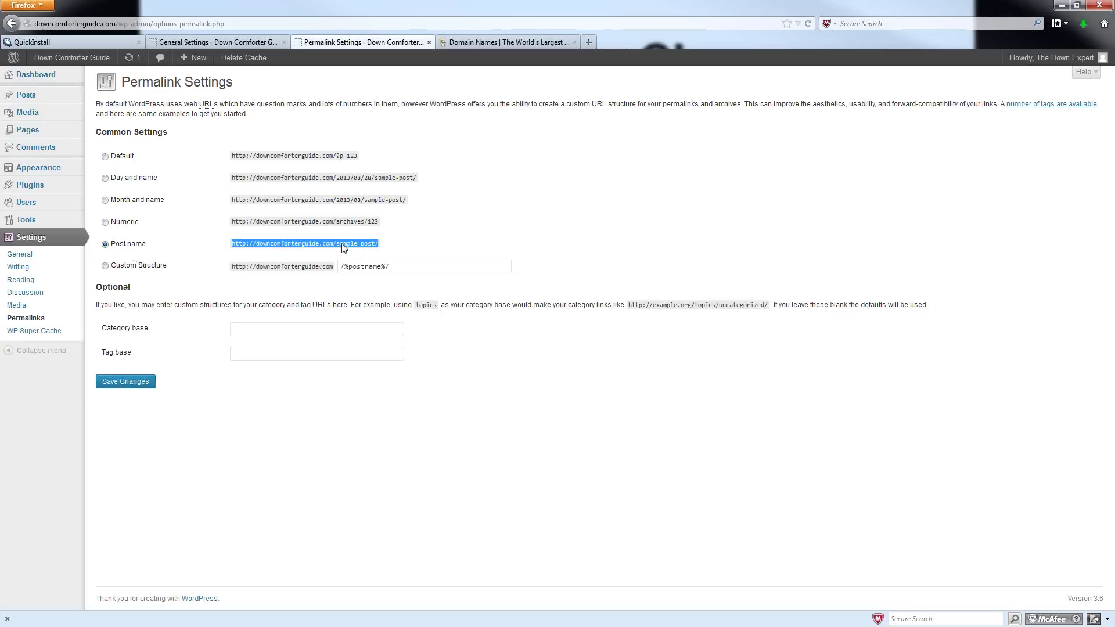
left_click(118, 389)
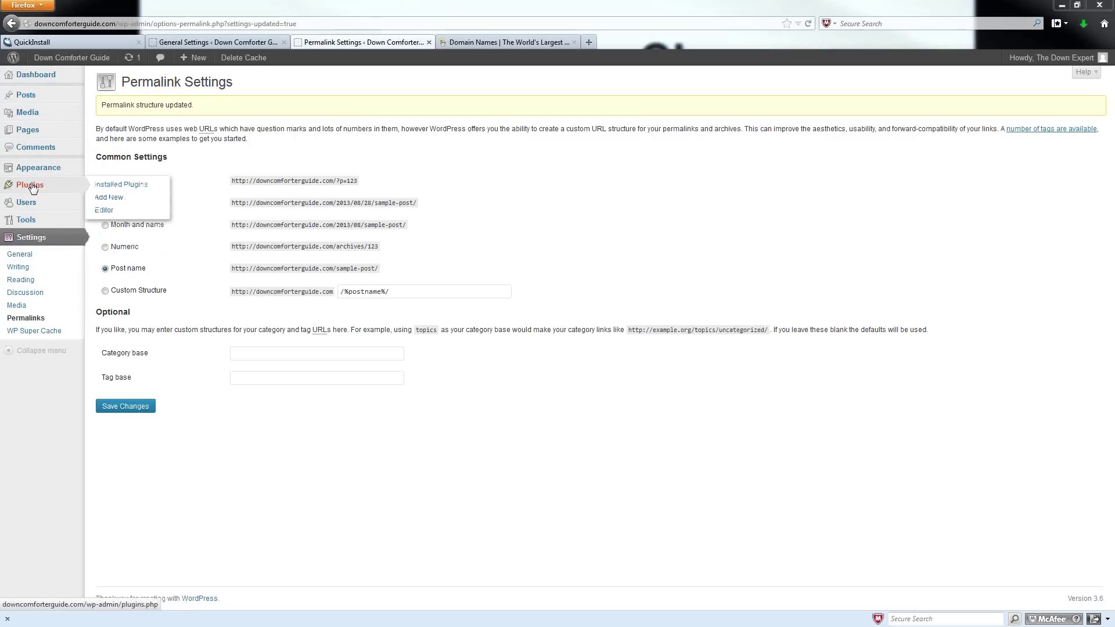
mouse_move(27, 172)
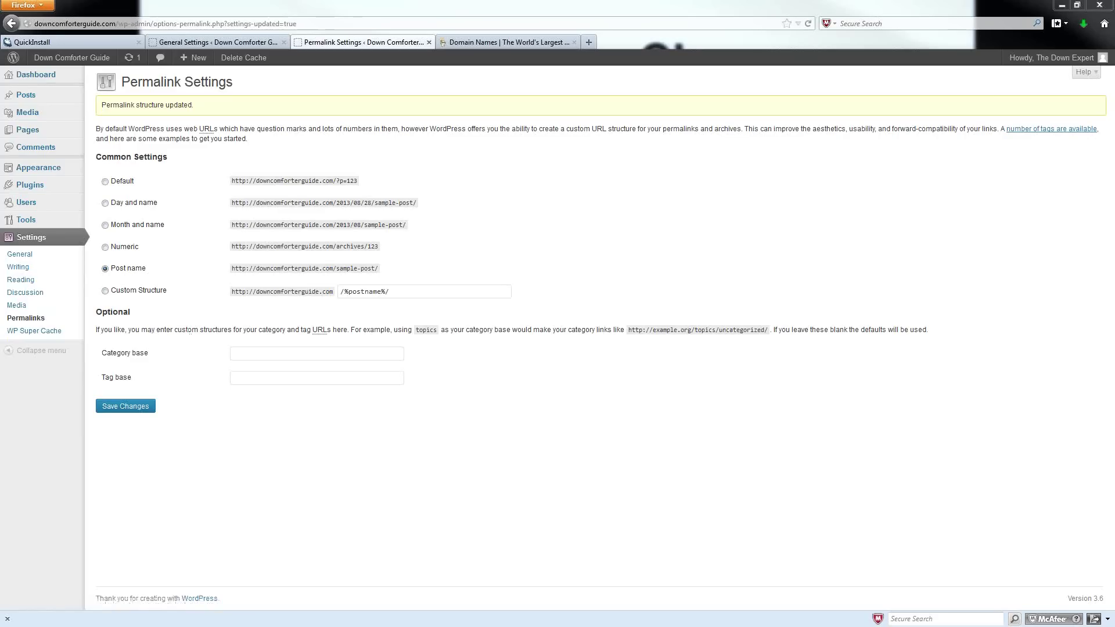
mouse_move(55, 172)
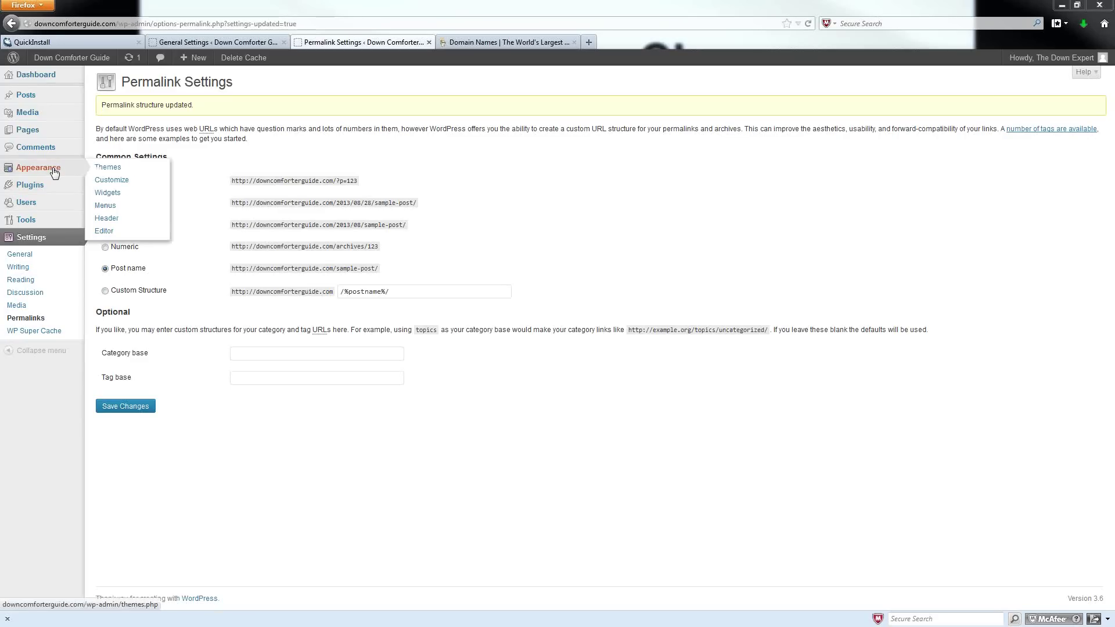
- Open the Manage Themes page, and open the Permalink settings in a separate browser tab
left_click(110, 168)
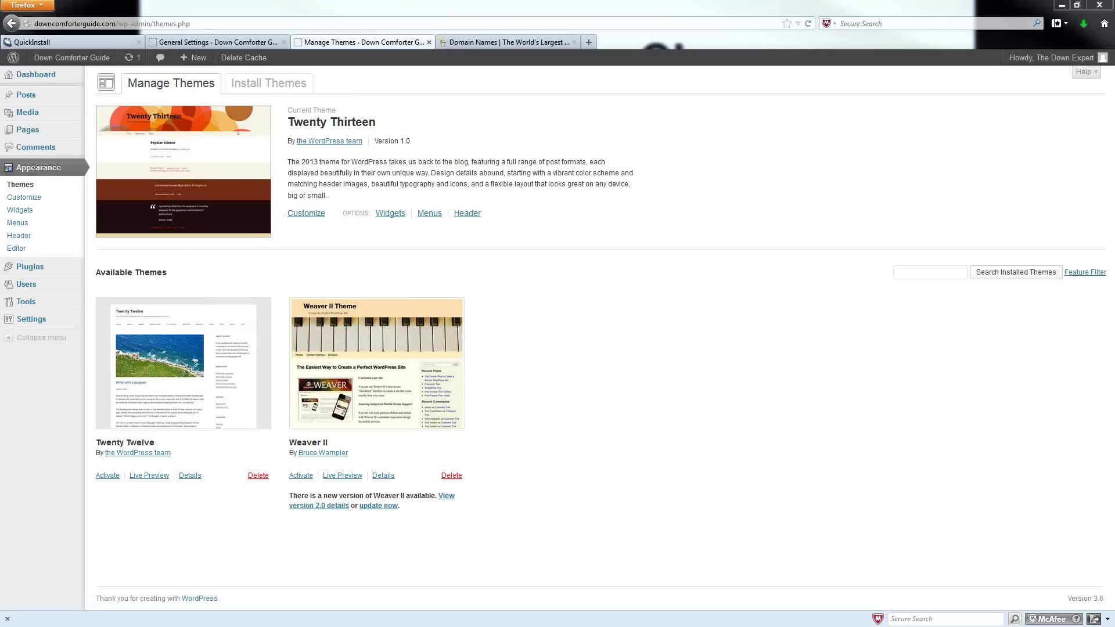
mouse_move(31, 319)
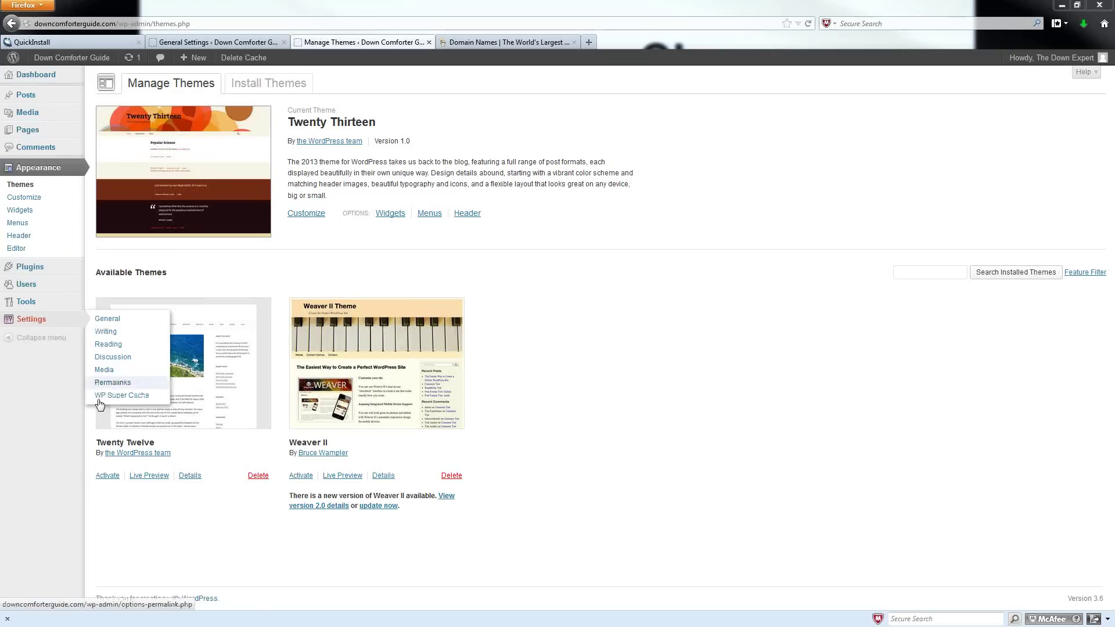
right_click(108, 382)
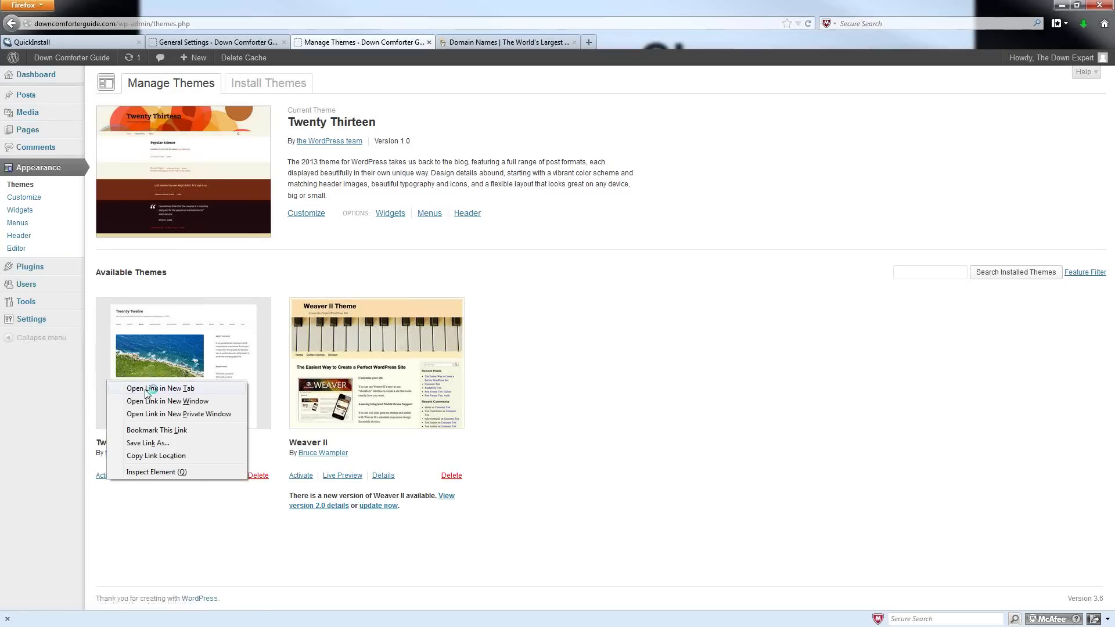
left_click(146, 389)
left_click(479, 44)
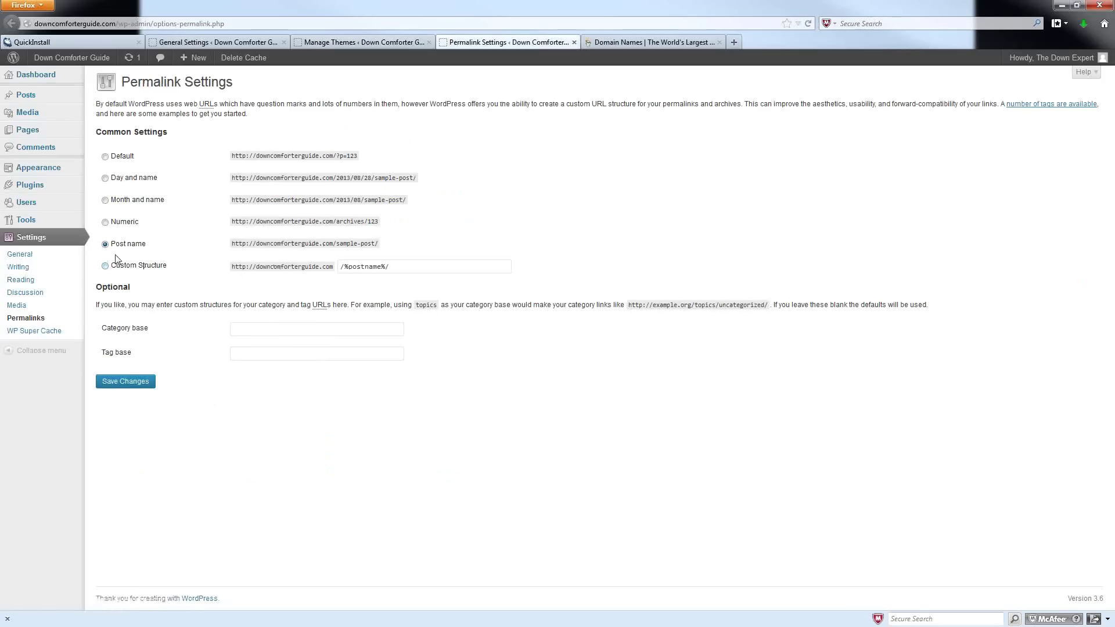
- Compare the Numeric, Month and name, Day and name and Custom permalink structures, reselect Post name, and return to the Manage Themes page
left_click(106, 223)
left_click(105, 200)
left_click(106, 179)
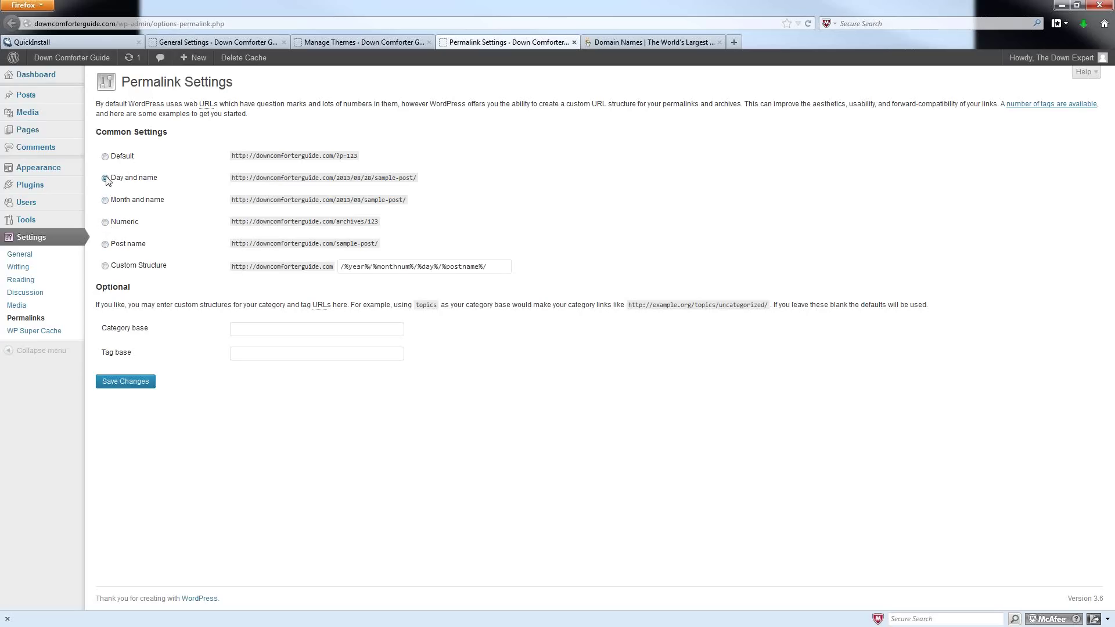
left_click(105, 200)
left_click(105, 223)
left_click(106, 245)
left_click(105, 223)
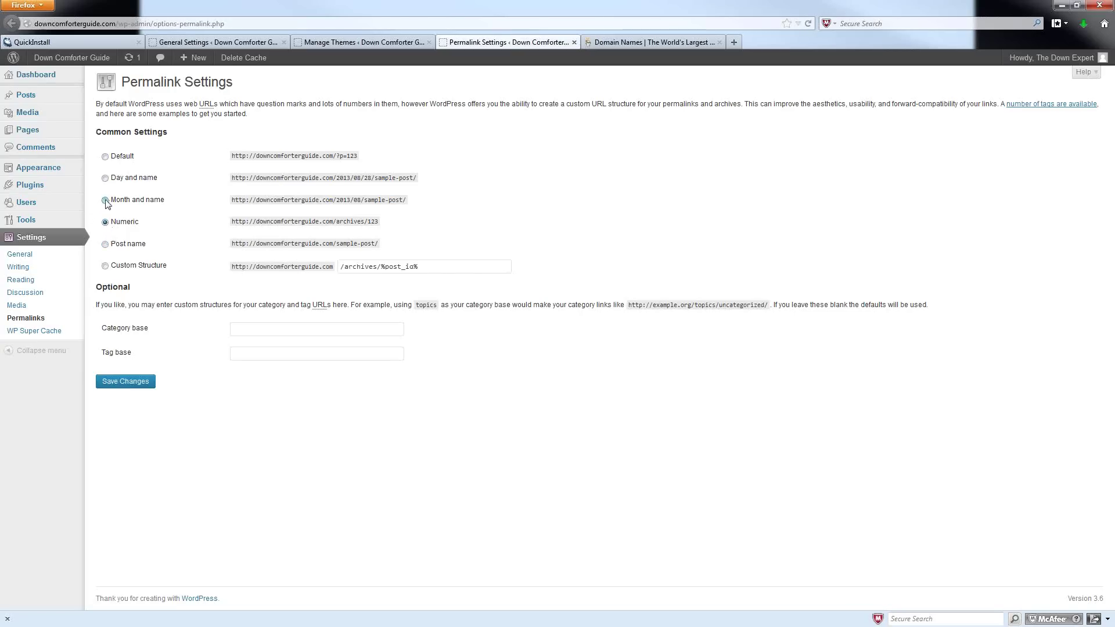
left_click(105, 200)
left_click(105, 266)
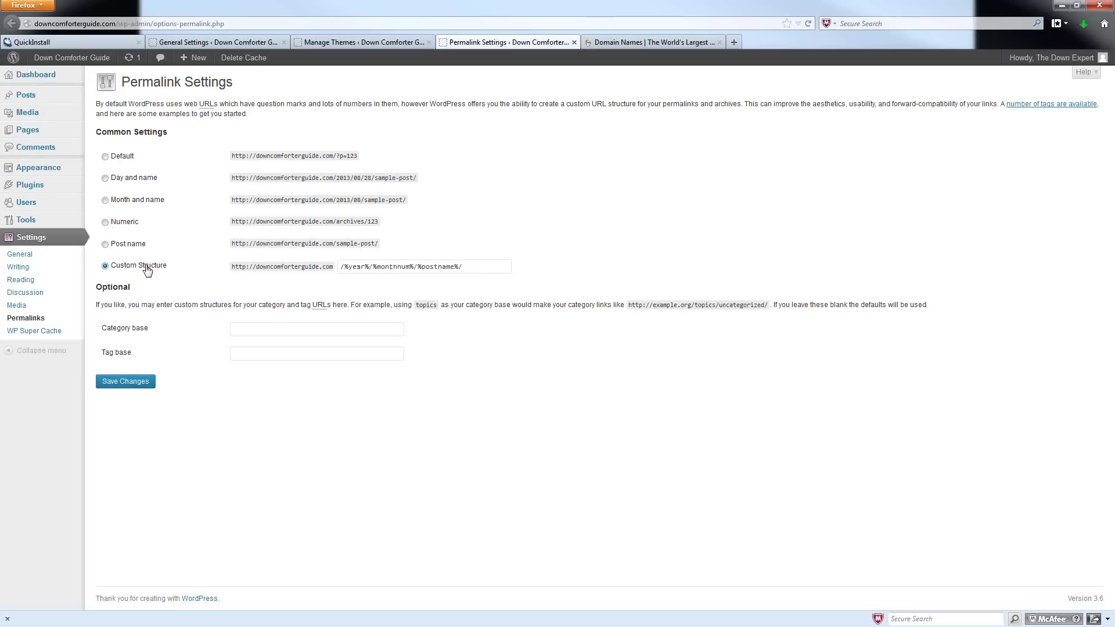
left_click(105, 244)
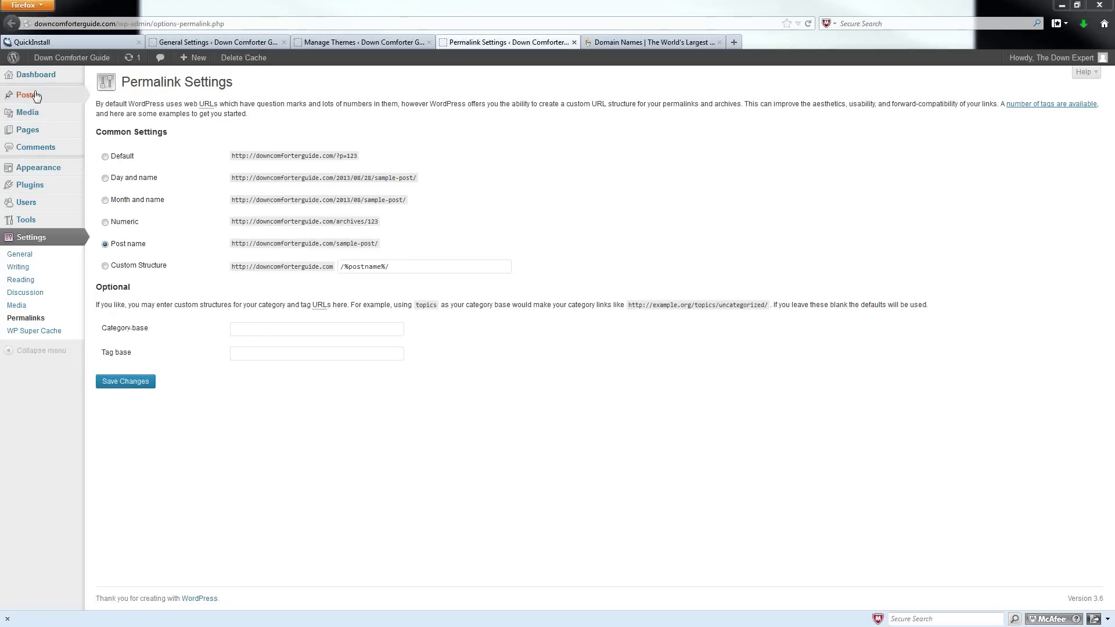
mouse_move(45, 100)
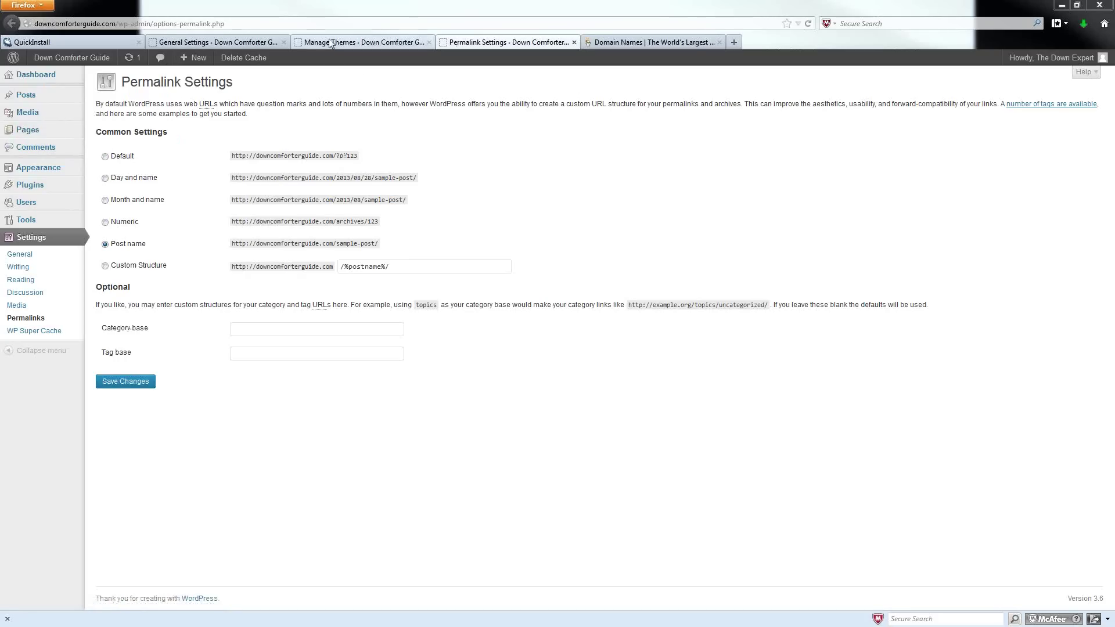
left_click(349, 42)
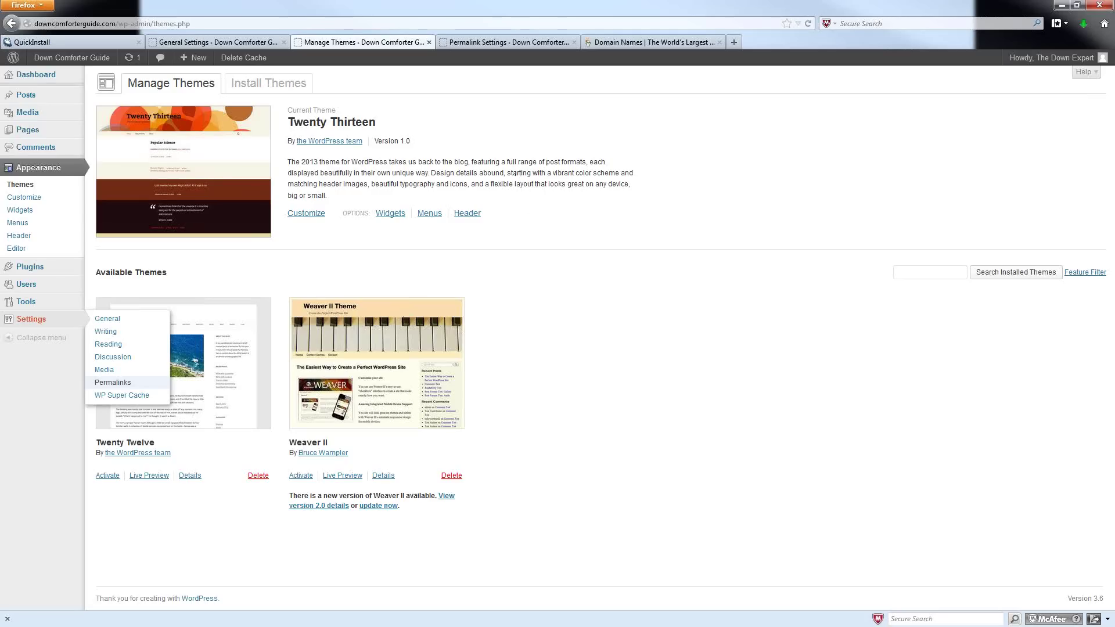
left_click(39, 320)
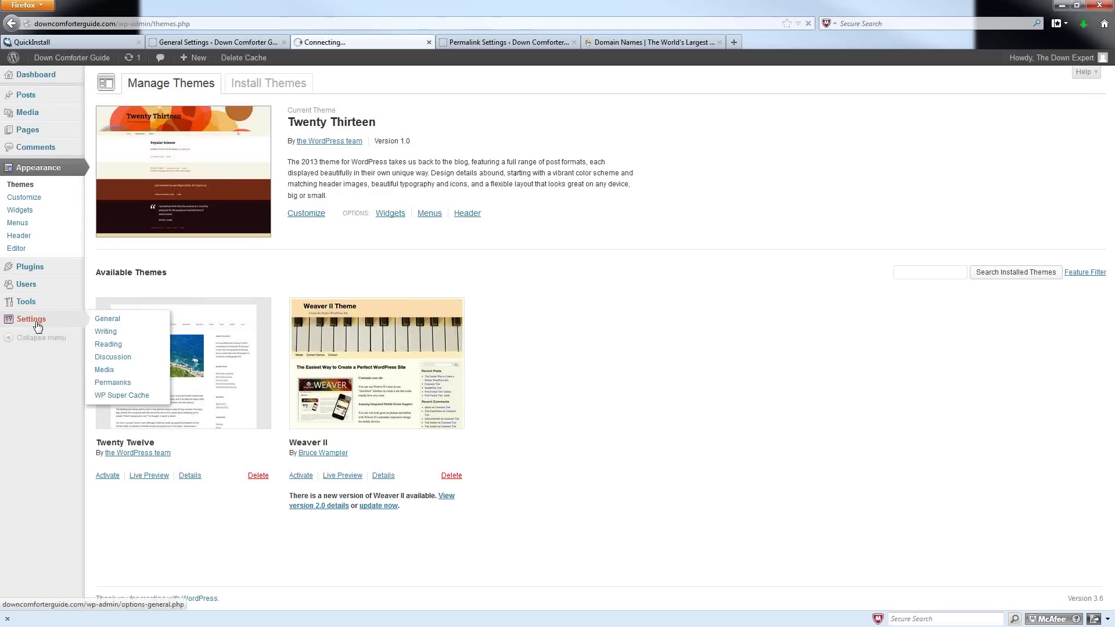
key("alt+Left")
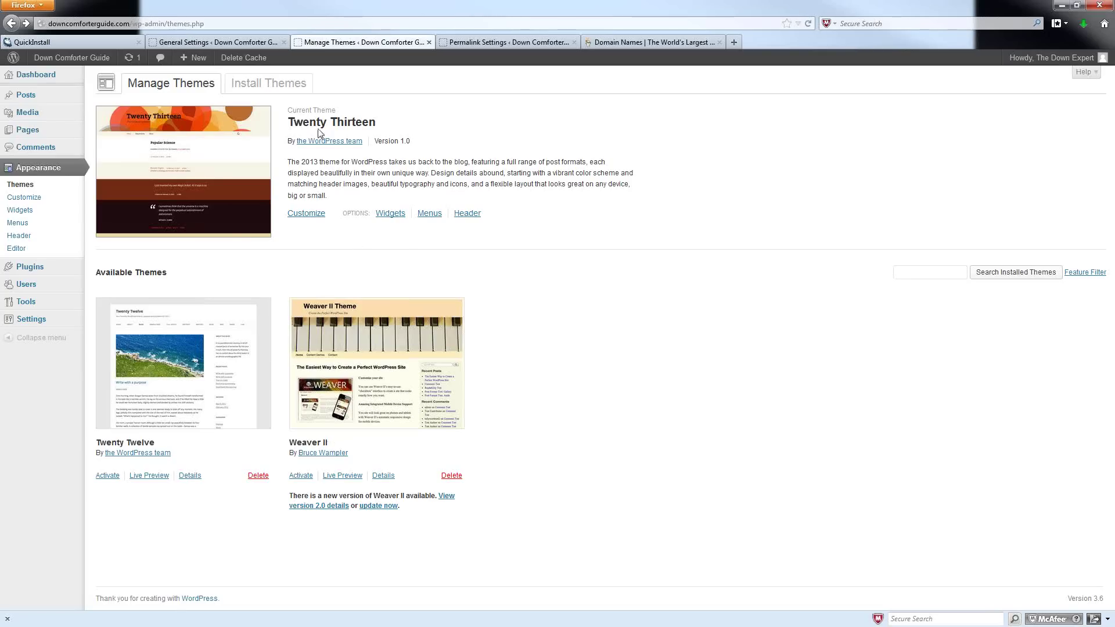
left_click(273, 85)
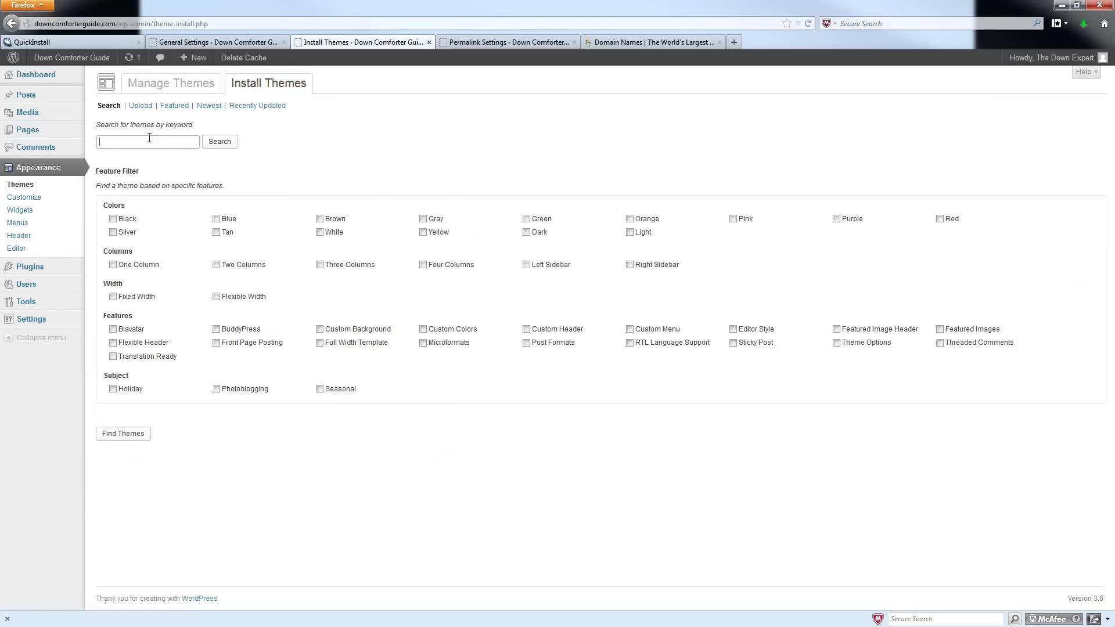
left_click(185, 86)
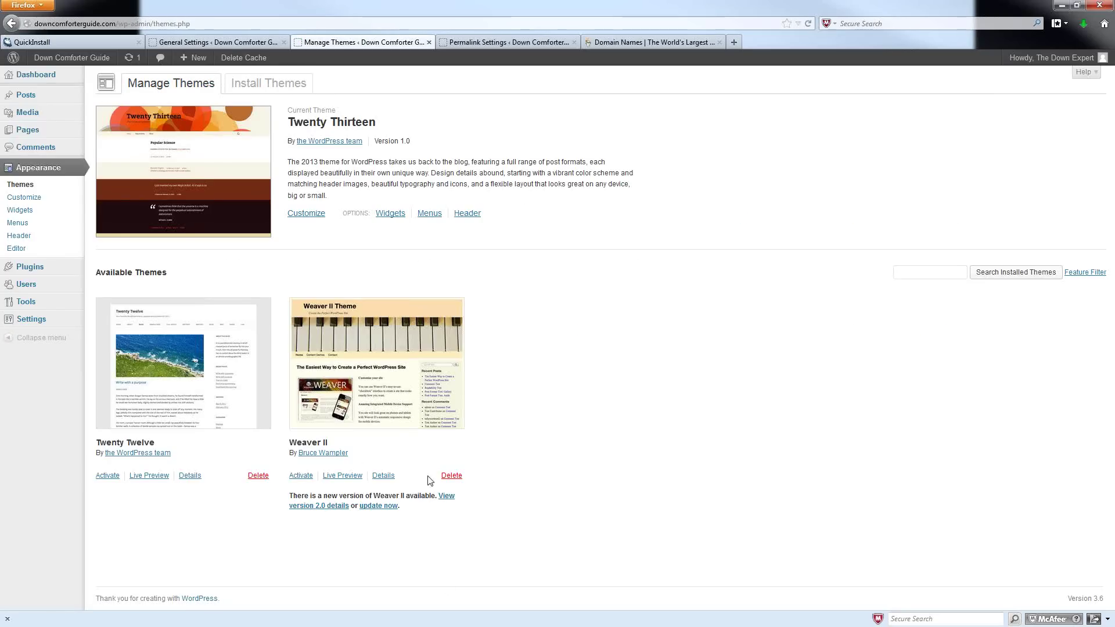
- Delete the installed Weaver II theme and accept the deletion
left_click(451, 476)
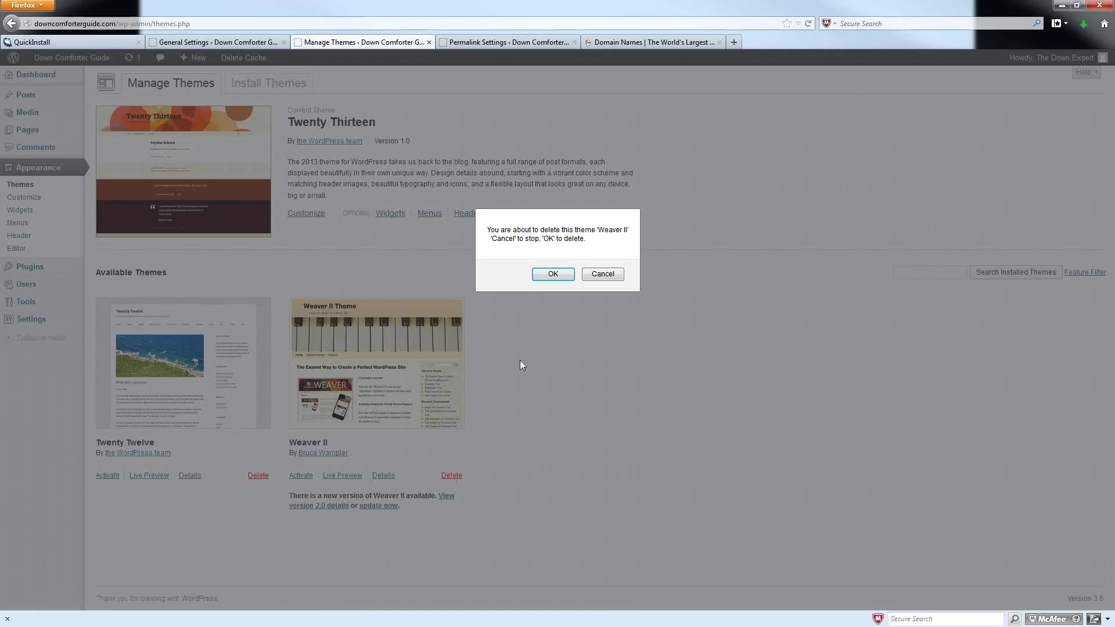
left_click(553, 275)
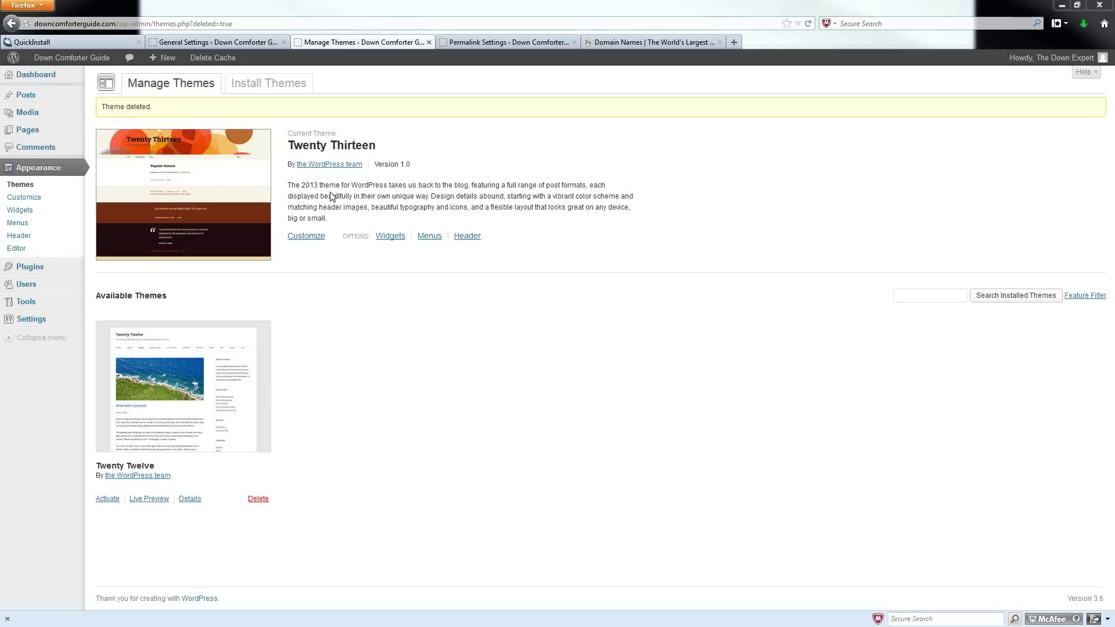
- Find the Weaver II theme in the theme installer with the keyword "weaver", and install and activate it
left_click(249, 85)
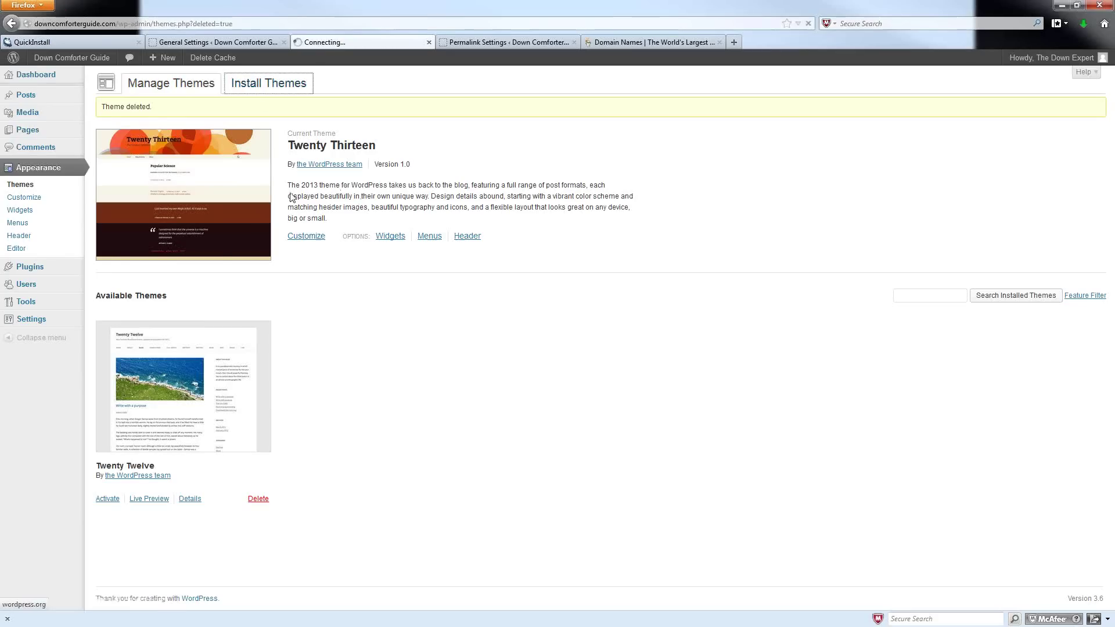
left_click(120, 141)
type("w")
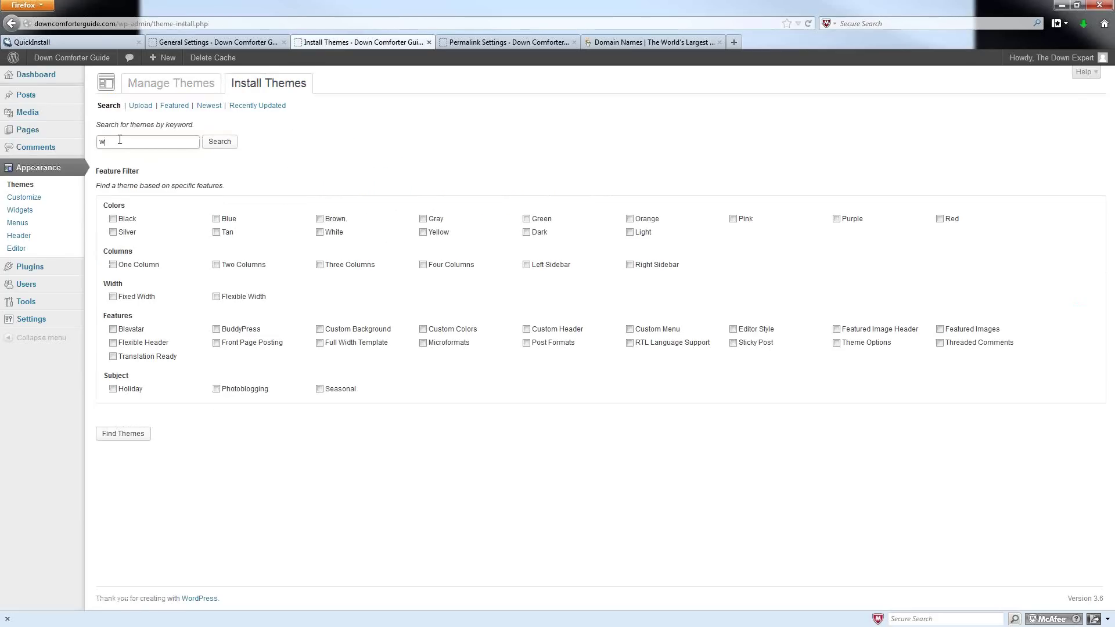
type("ea")
left_click(137, 151)
left_click(219, 144)
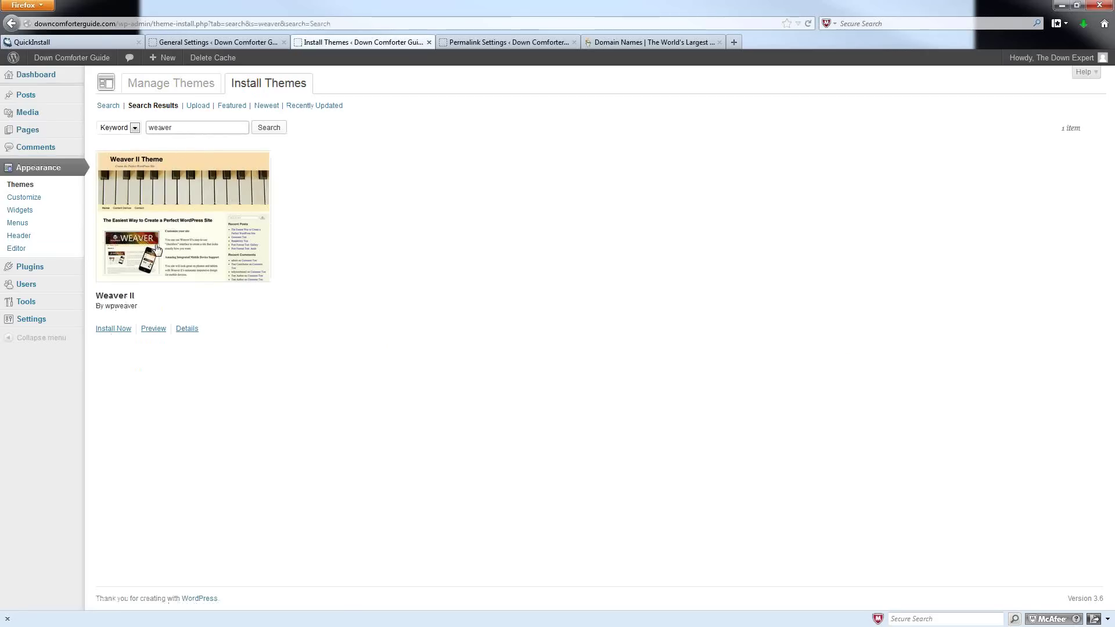
left_click(113, 332)
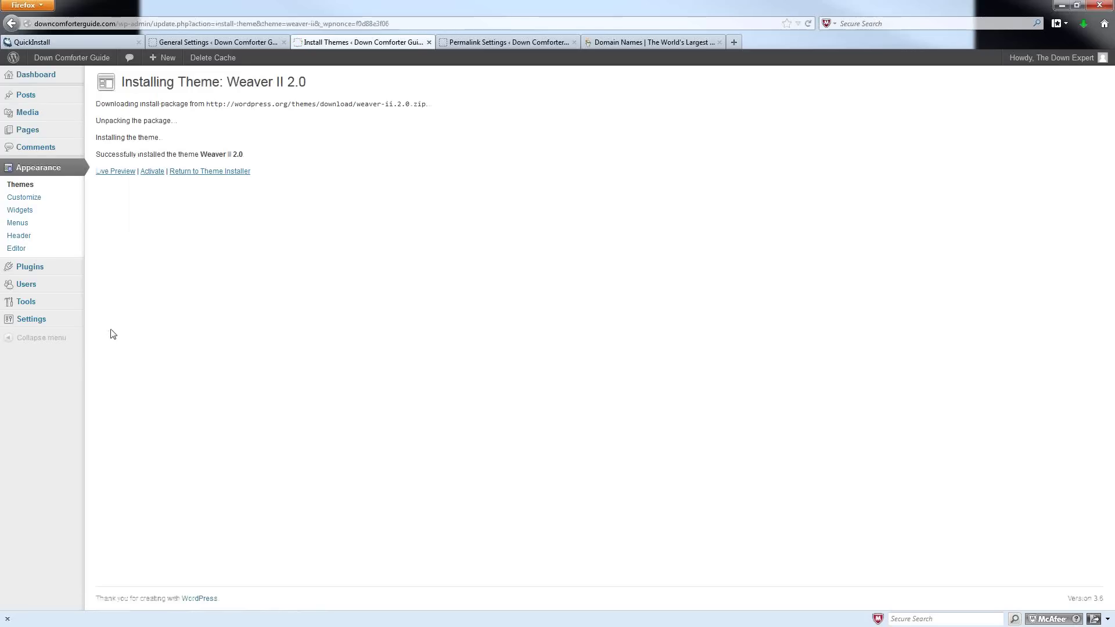
left_click(152, 172)
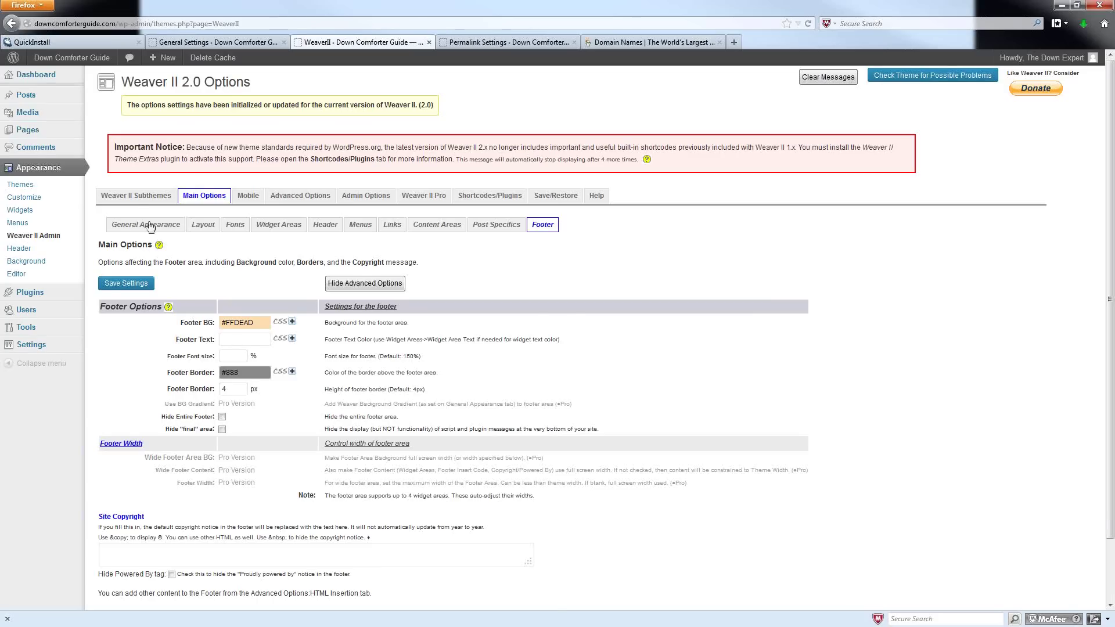
- Apply the predefined Twenty Eleven Light subtheme to Weaver II
left_click(135, 196)
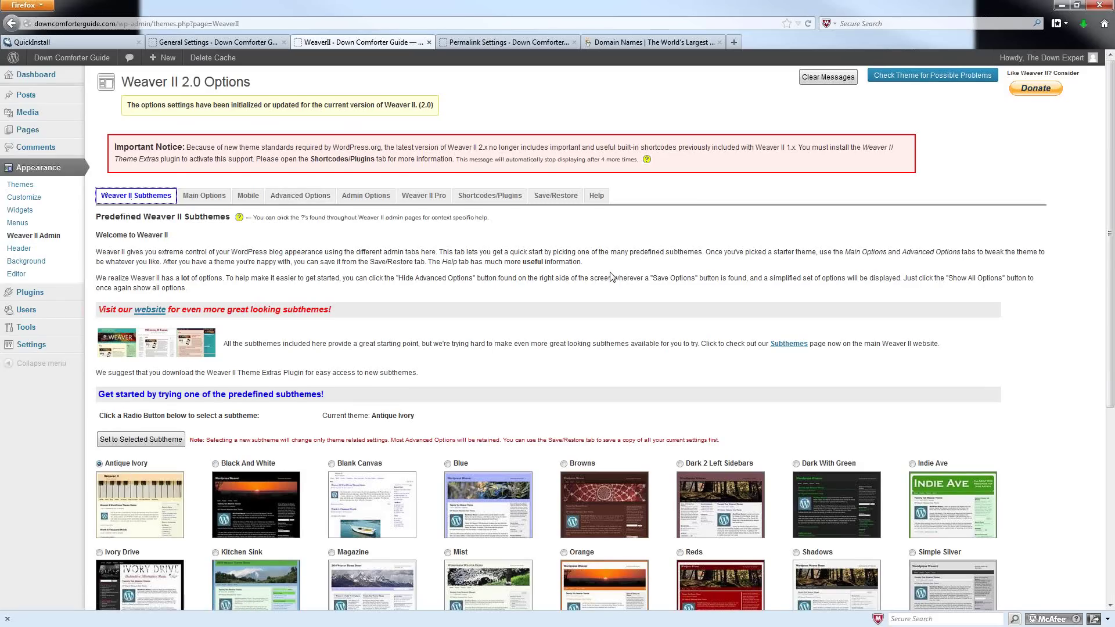
scroll(254, 263, "down", 5)
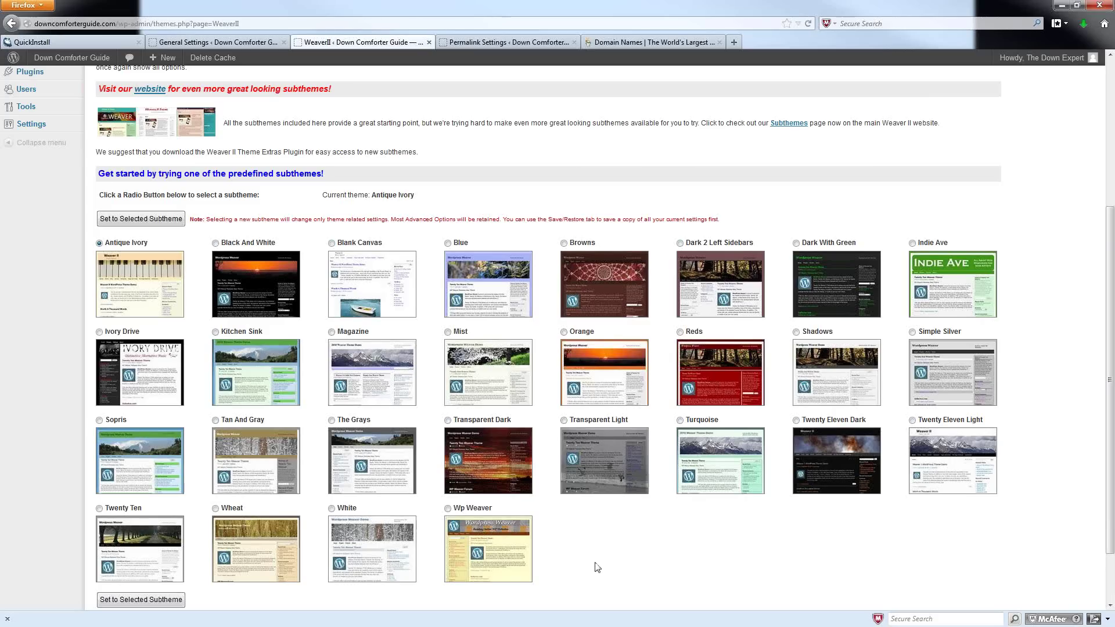
left_click(913, 422)
left_click(930, 474)
left_click(116, 601)
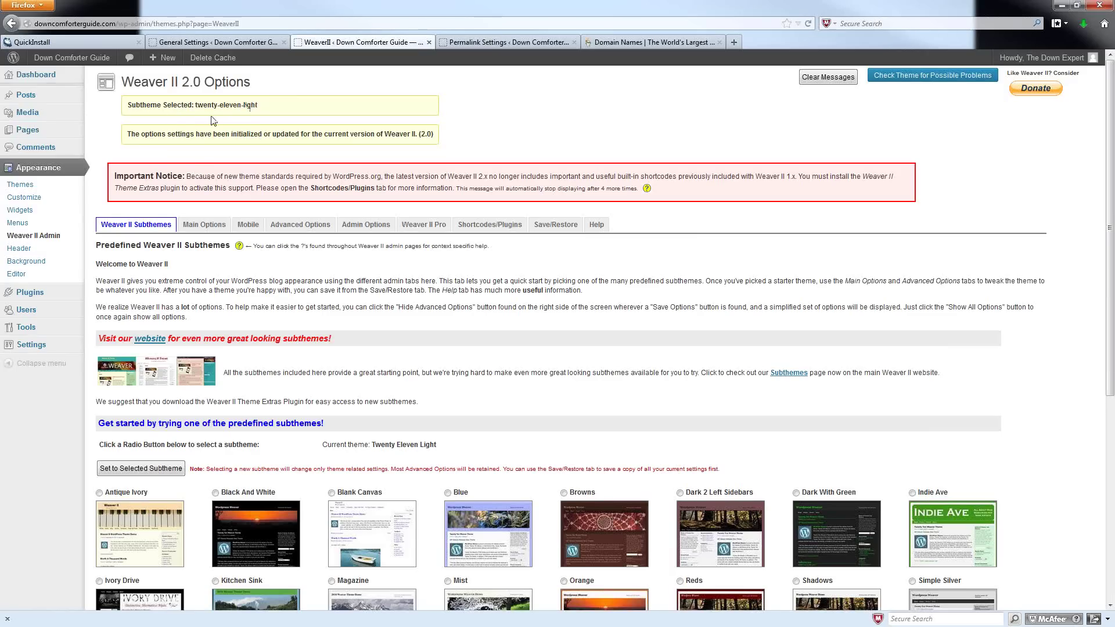
- In Weaver II's main footer options, enable hiding of the Powered By tag and save the settings
left_click(198, 226)
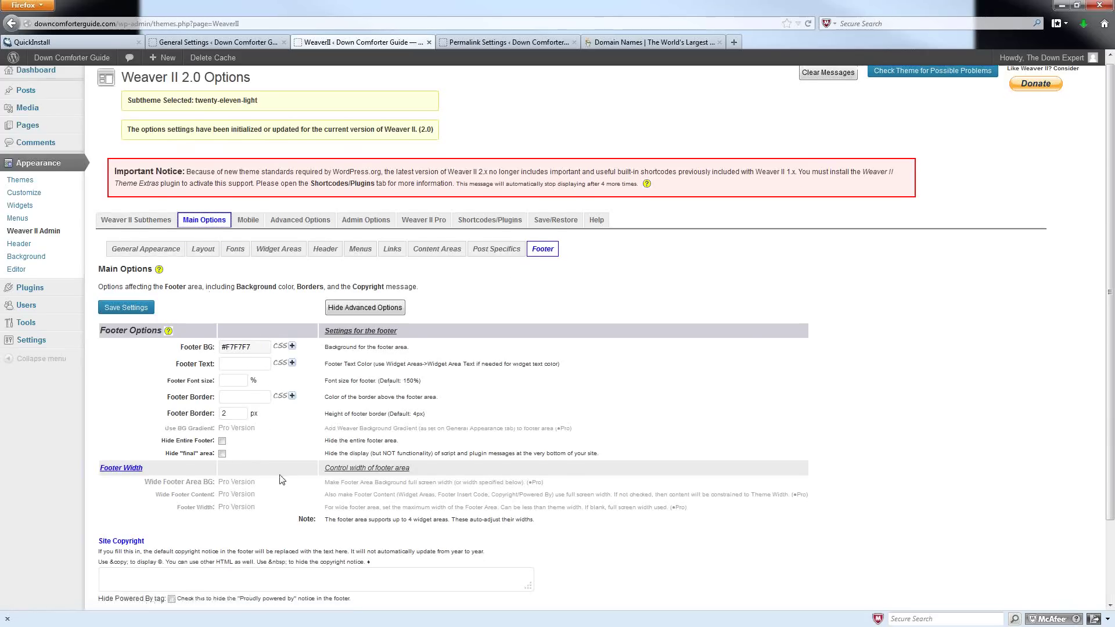
scroll(273, 461, "down", 3)
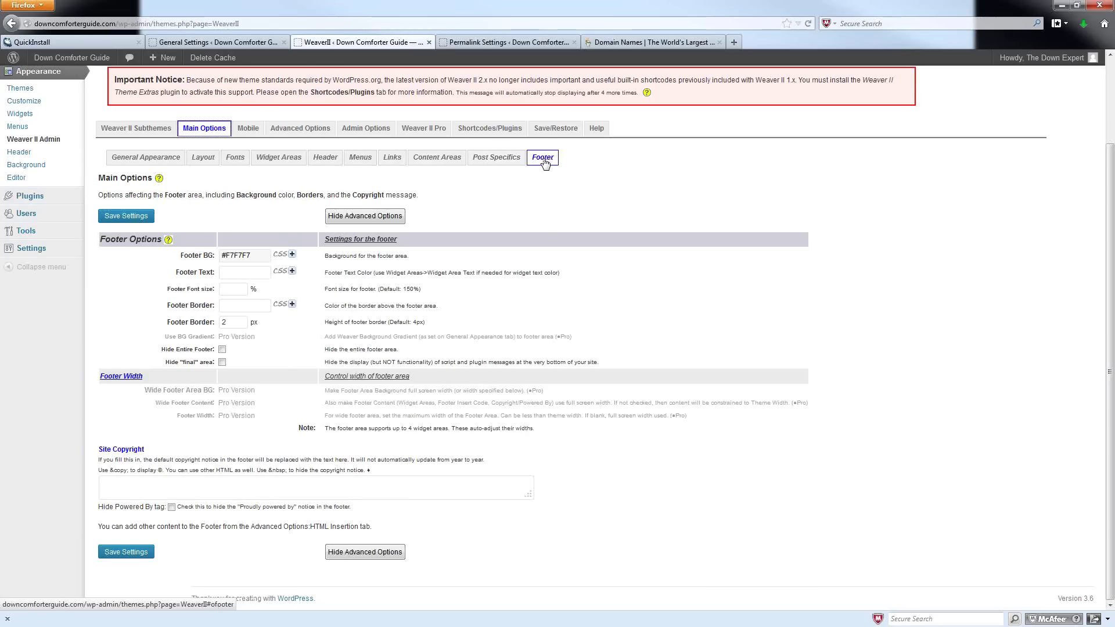
left_click(171, 507)
left_click(172, 508)
left_click(118, 553)
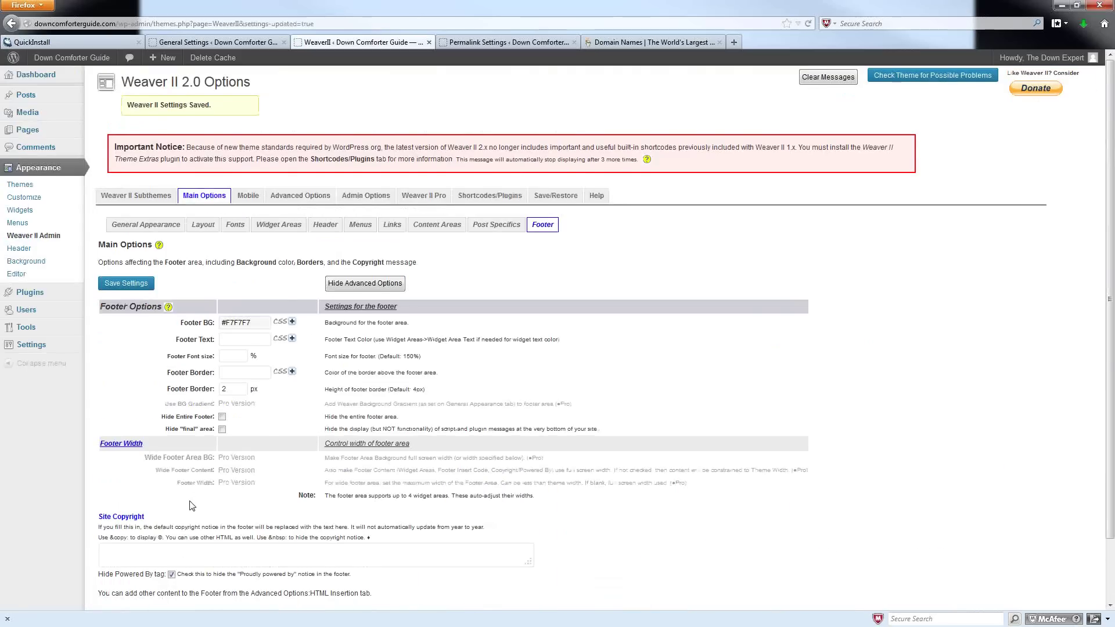
scroll(192, 499, "down", 2)
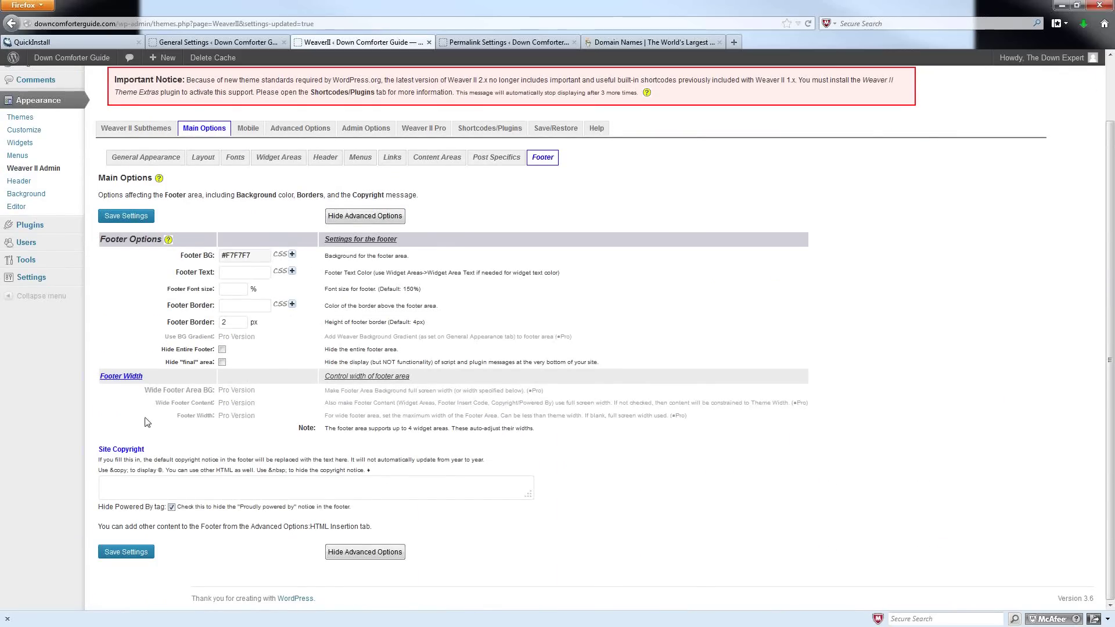
scroll(232, 293, "up", 2)
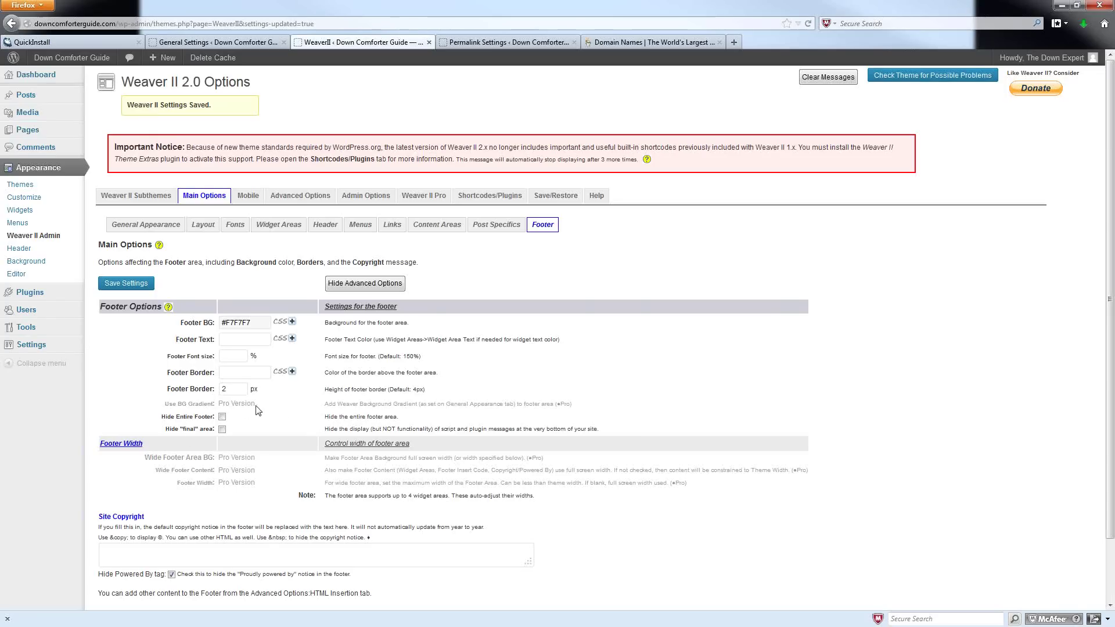
left_click_drag(253, 409, 216, 410)
left_click(315, 393)
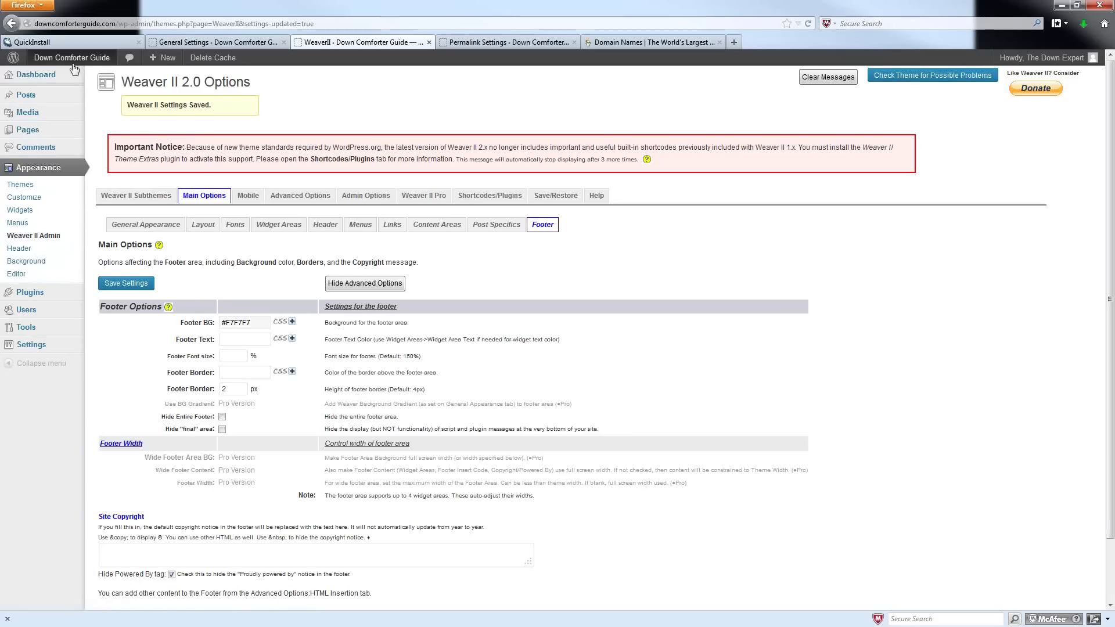
- View the live Down Comforter Guide site in a new browser tab and examine its header image
mouse_move(60, 64)
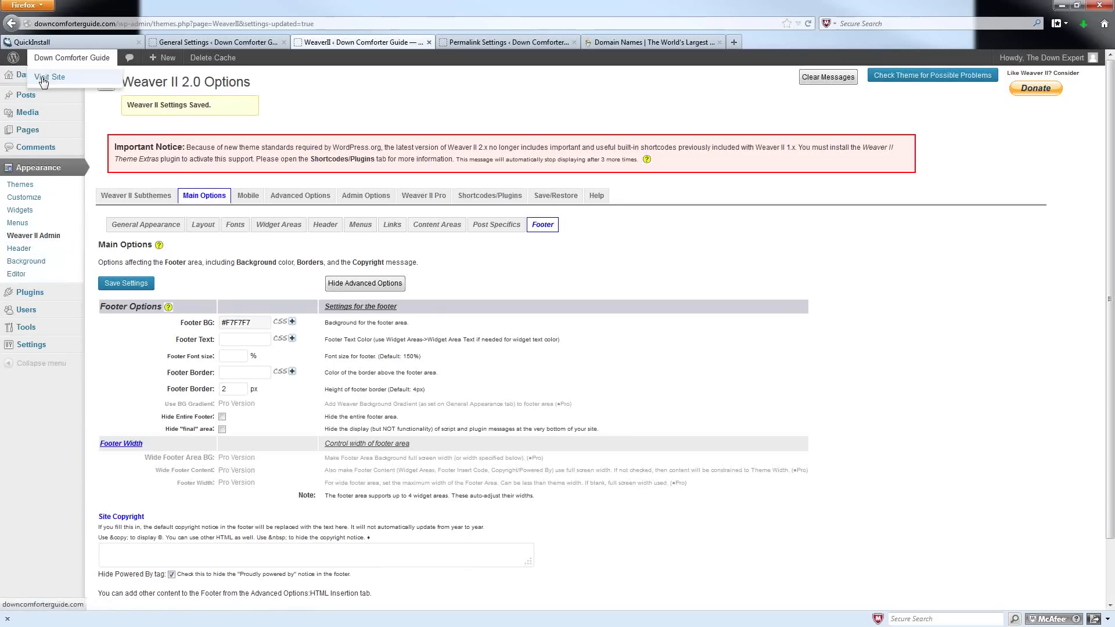
right_click(45, 79)
left_click(95, 86)
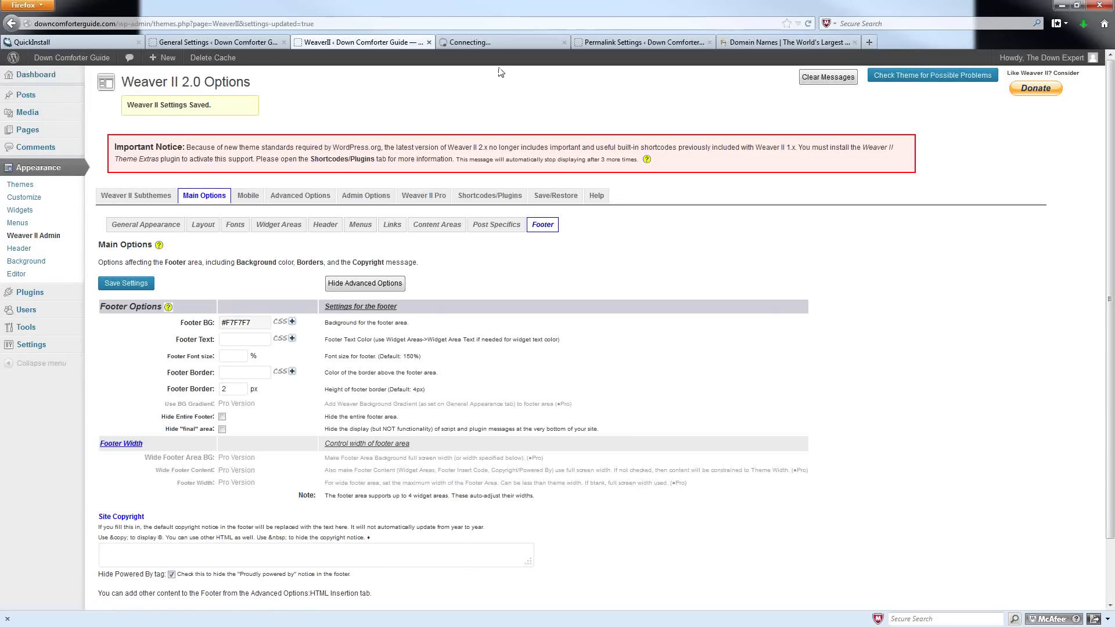
left_click(481, 45)
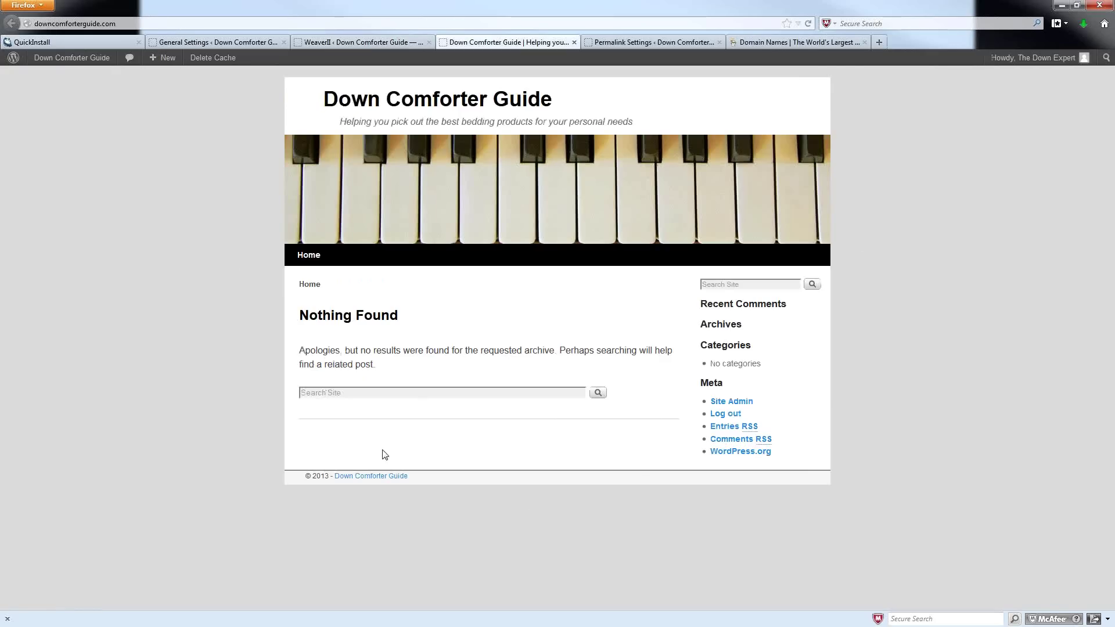
left_click_drag(326, 178, 479, 204)
- Remove the piano keys header image in the Custom Header settings of the Down Comforter Guide site
left_click(342, 47)
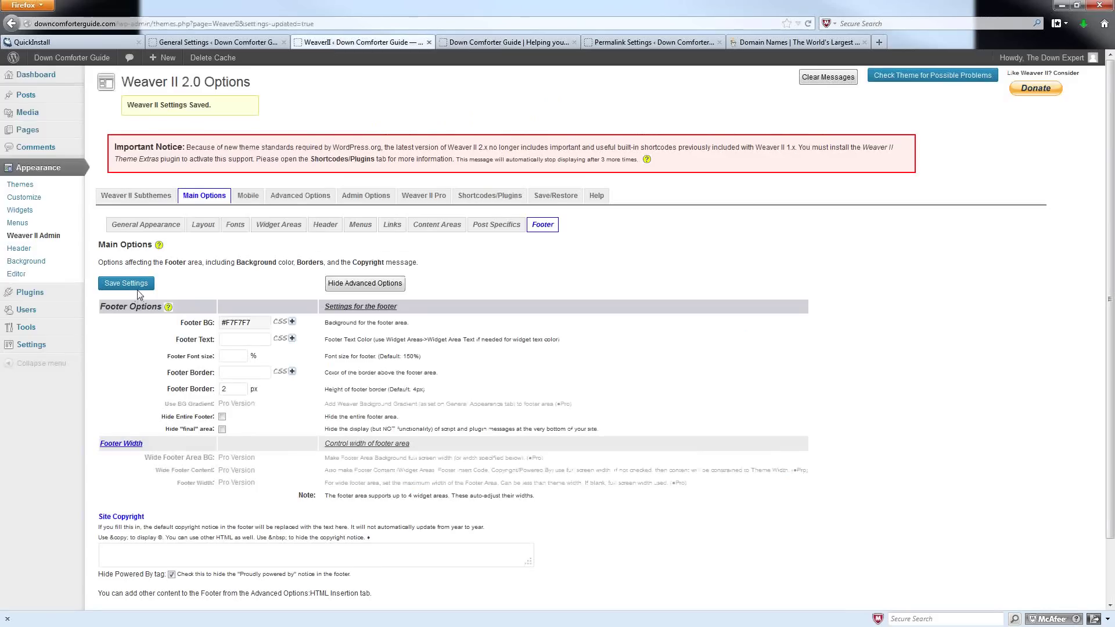
left_click(17, 253)
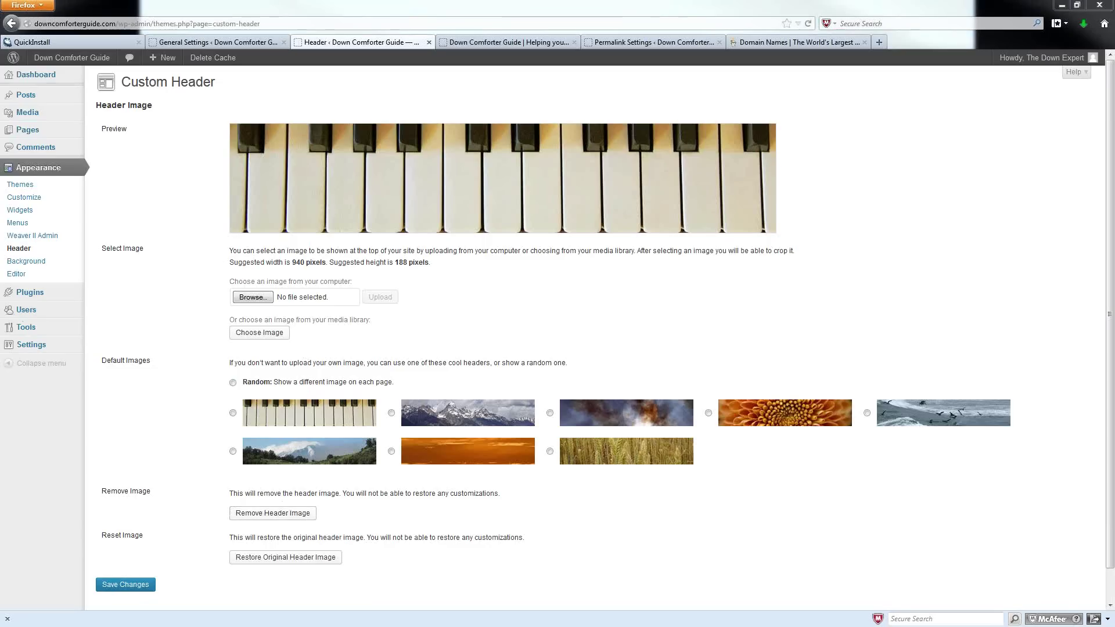
left_click(268, 516)
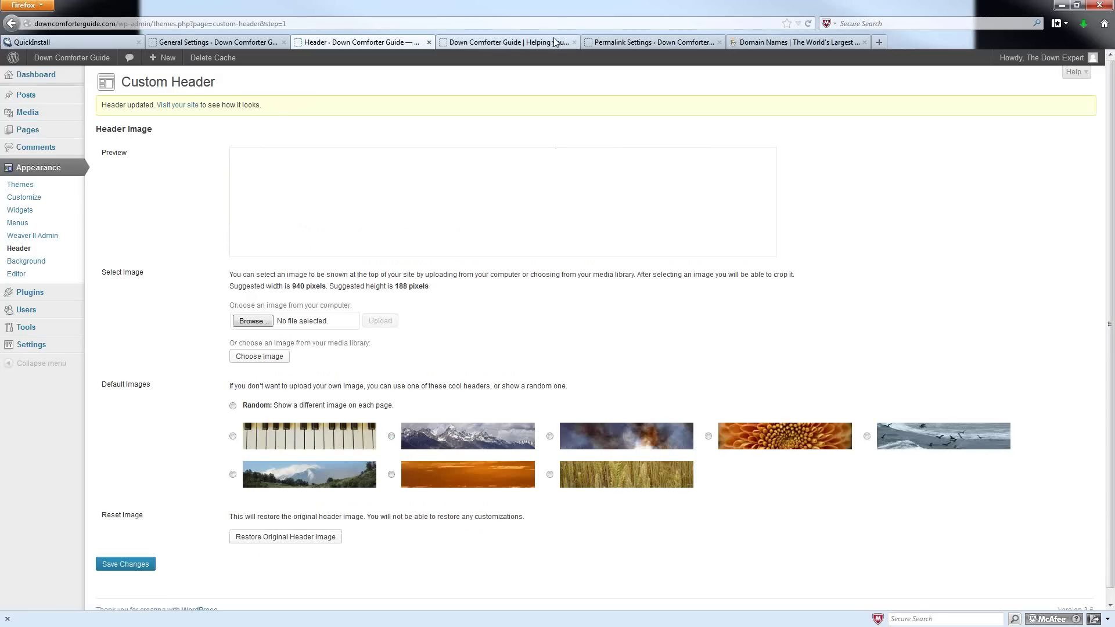
- Reload the live Down Comforter Guide site and examine the header area, including the tagline under the site title
left_click(483, 42)
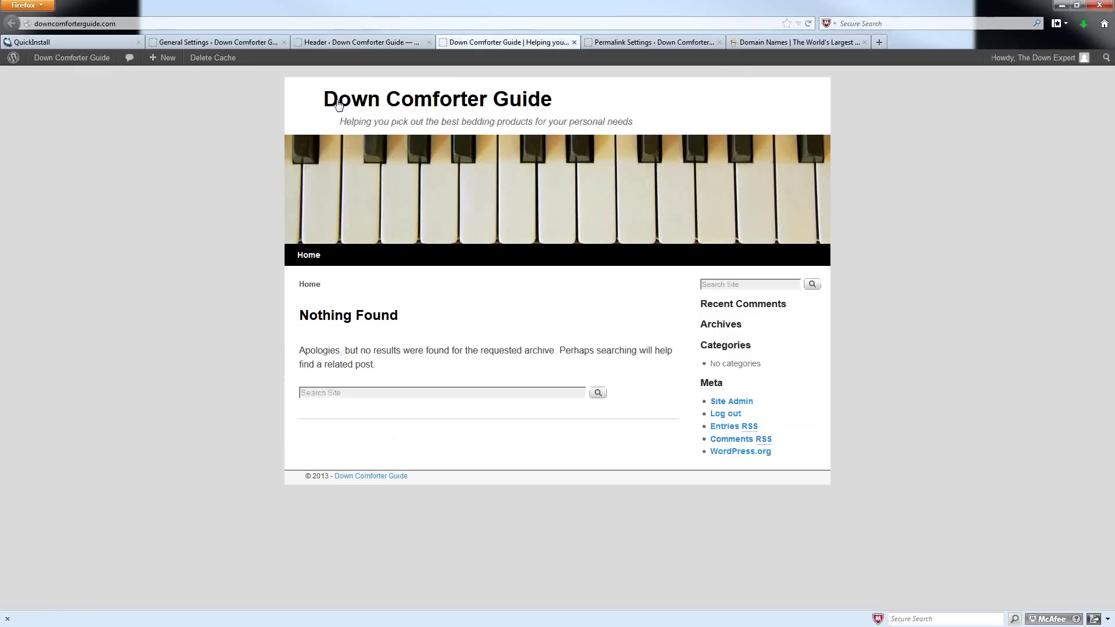
left_click(808, 25)
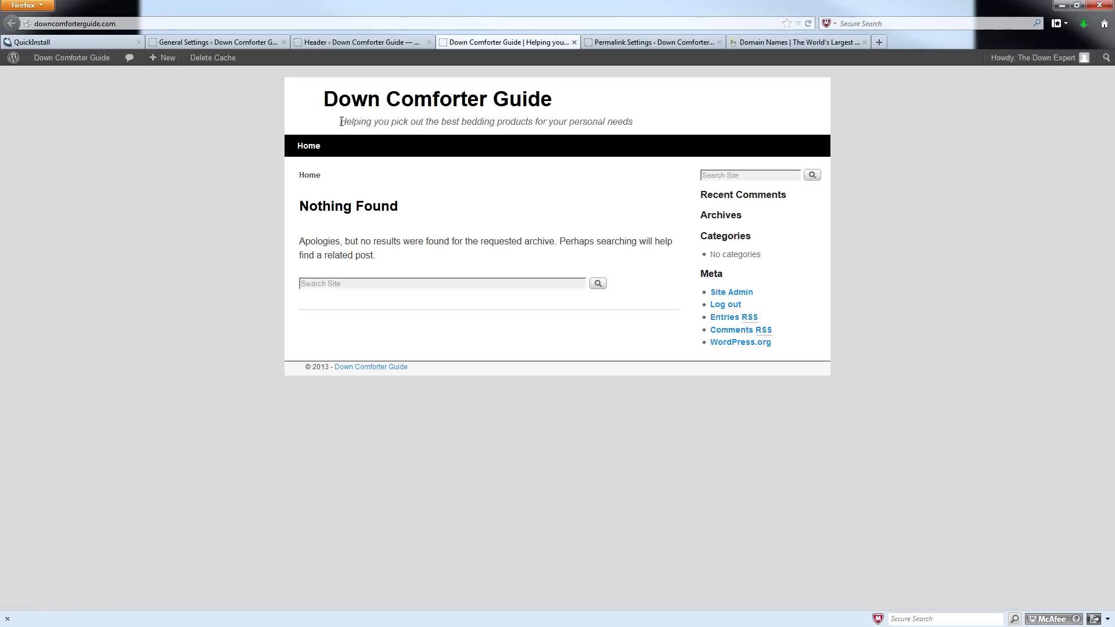
left_click_drag(345, 121, 639, 117)
triple_click(640, 117)
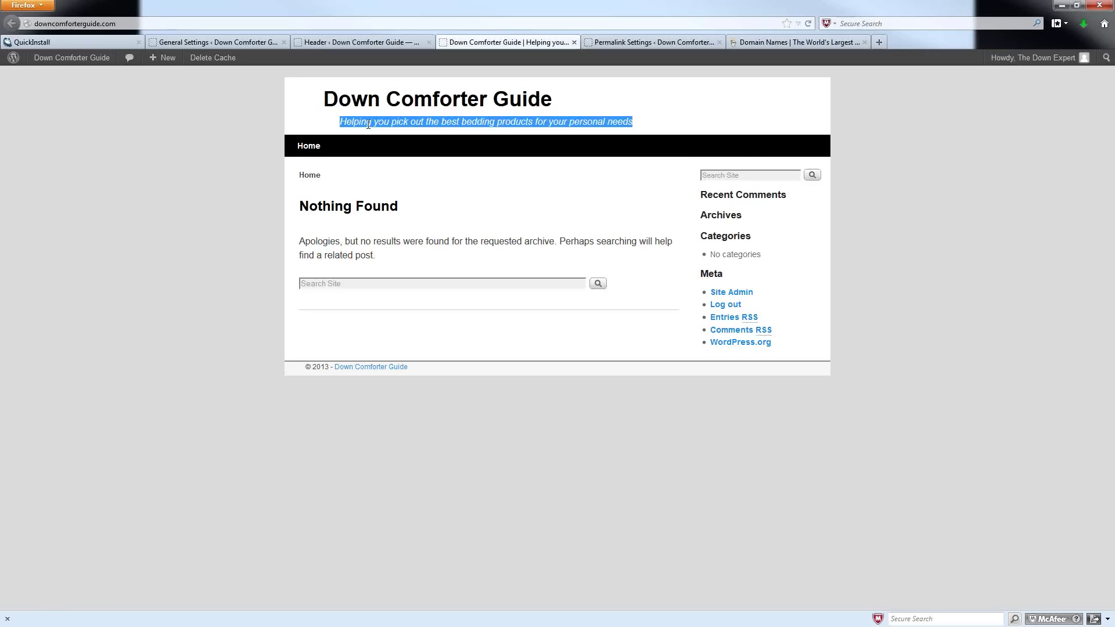
left_click(442, 230)
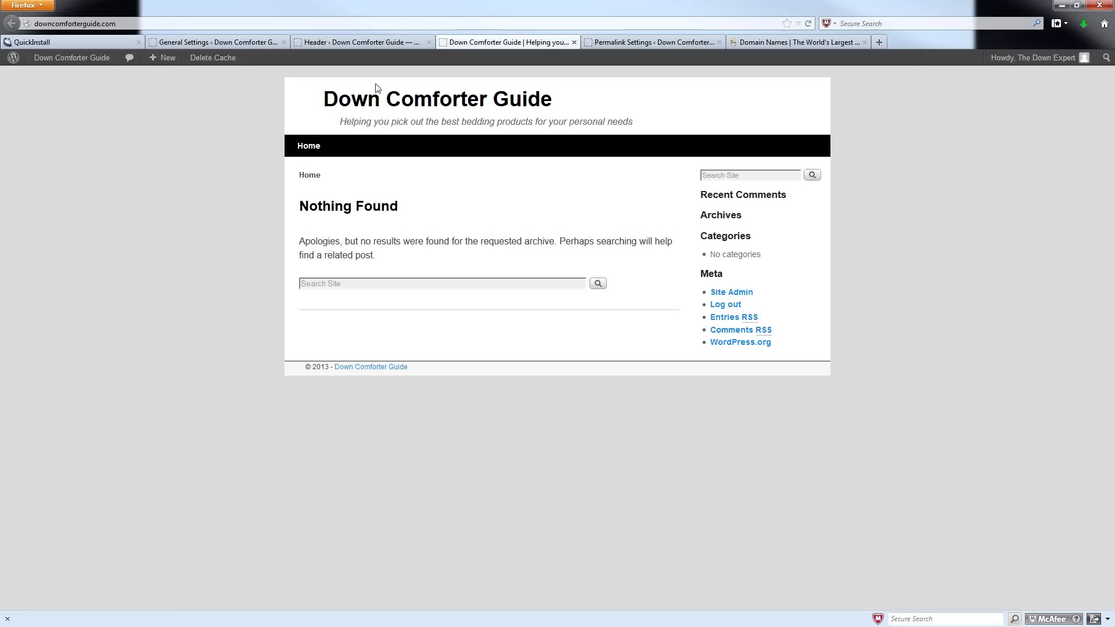
- Switch to the browser tab showing GoDaddy and load google.com in it
left_click(345, 43)
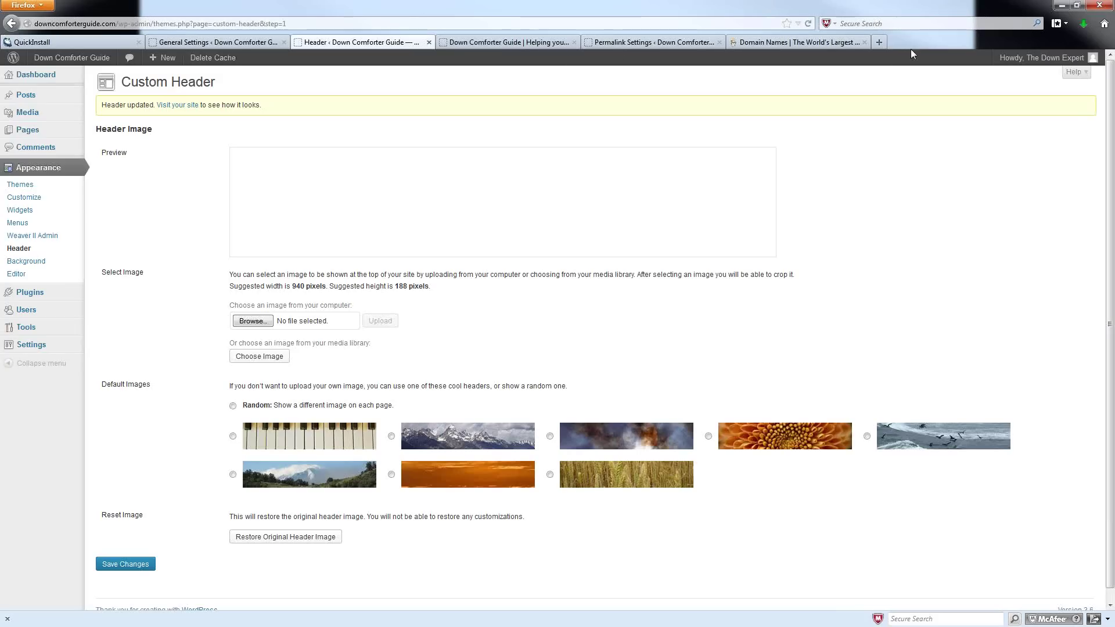
left_click(792, 42)
left_click(597, 22)
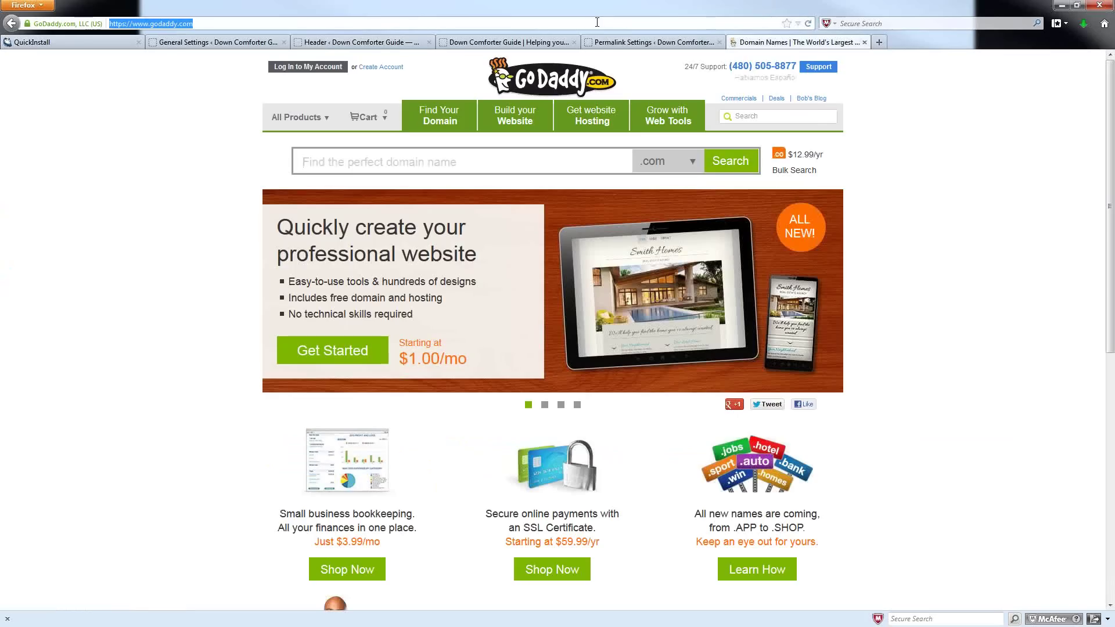
type("godaddy.com")
key("Return")
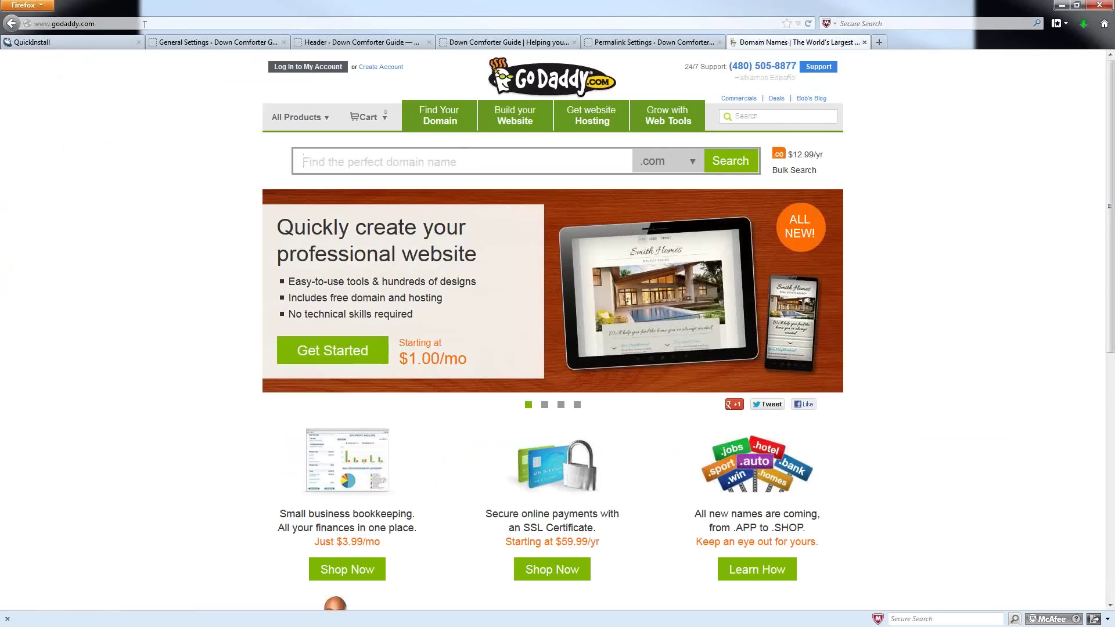
left_click(93, 24)
type("gopo")
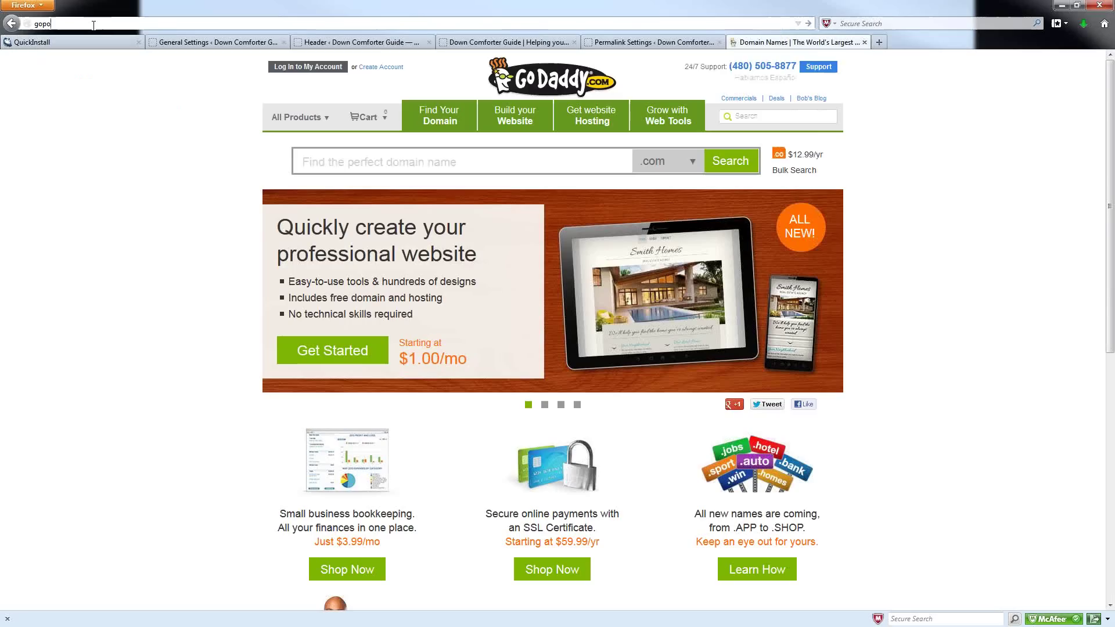
type("gle.com")
key("Return")
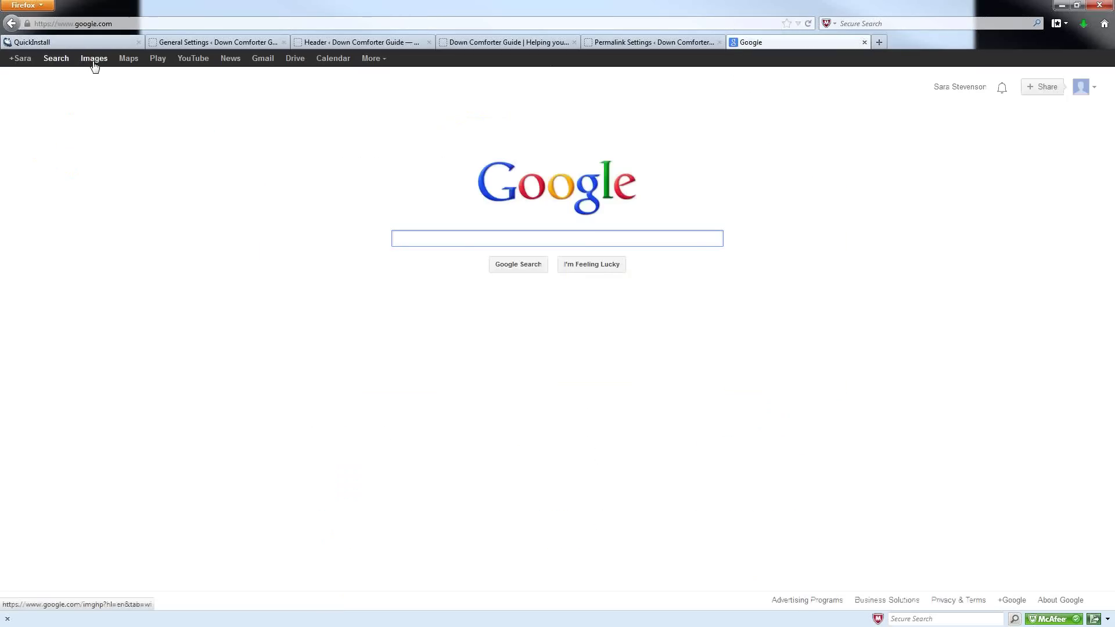
- Search Google Images for "down comforter"
left_click(88, 63)
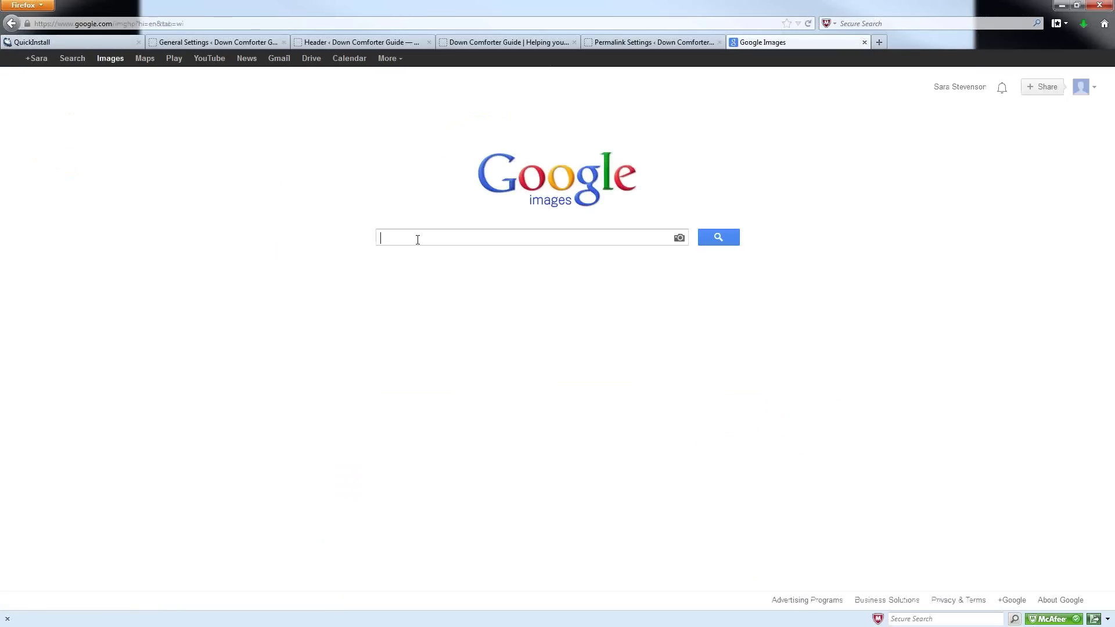
type("down ")
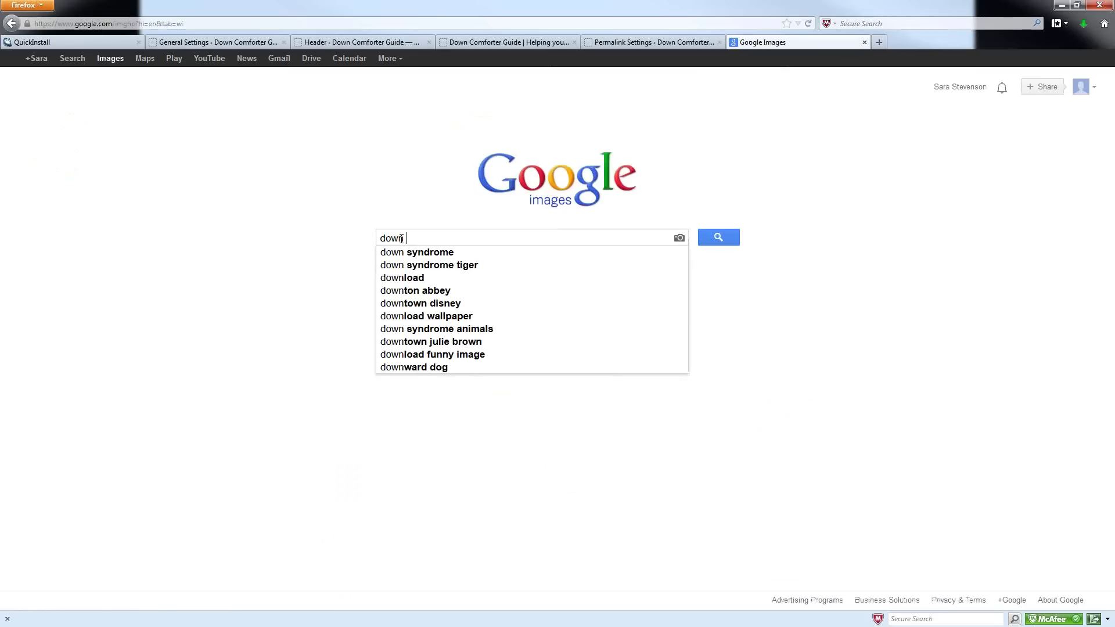
type("comforter")
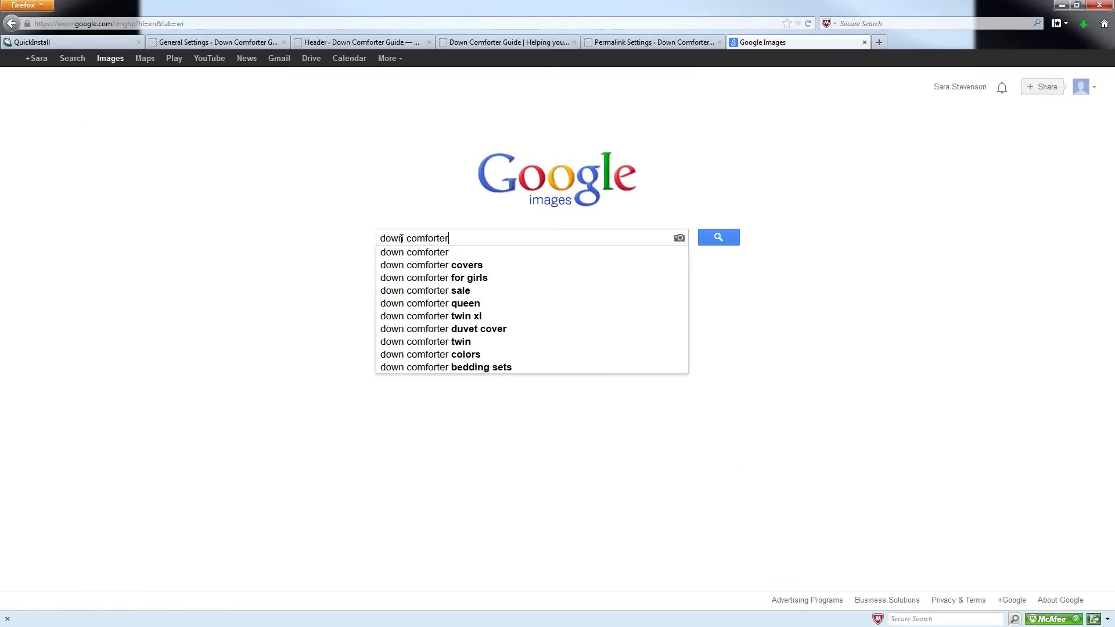
key("Return")
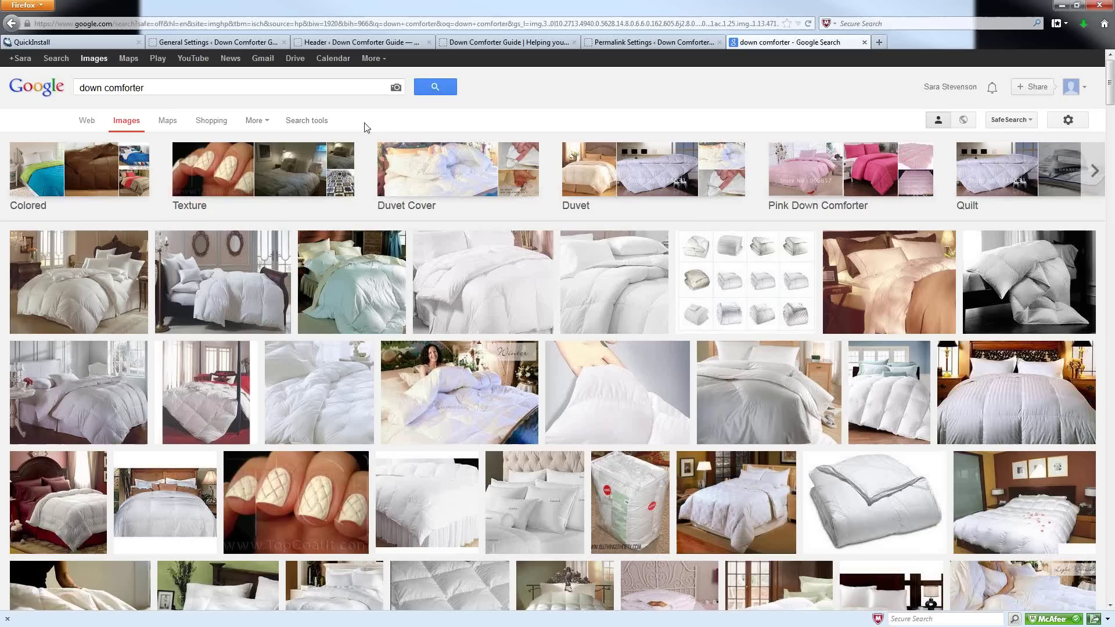
- Filter the image search by usage rights "free to use, share or modify, even commercially" through Advanced Image Search, and look through the results
left_click(269, 123)
left_click(269, 123)
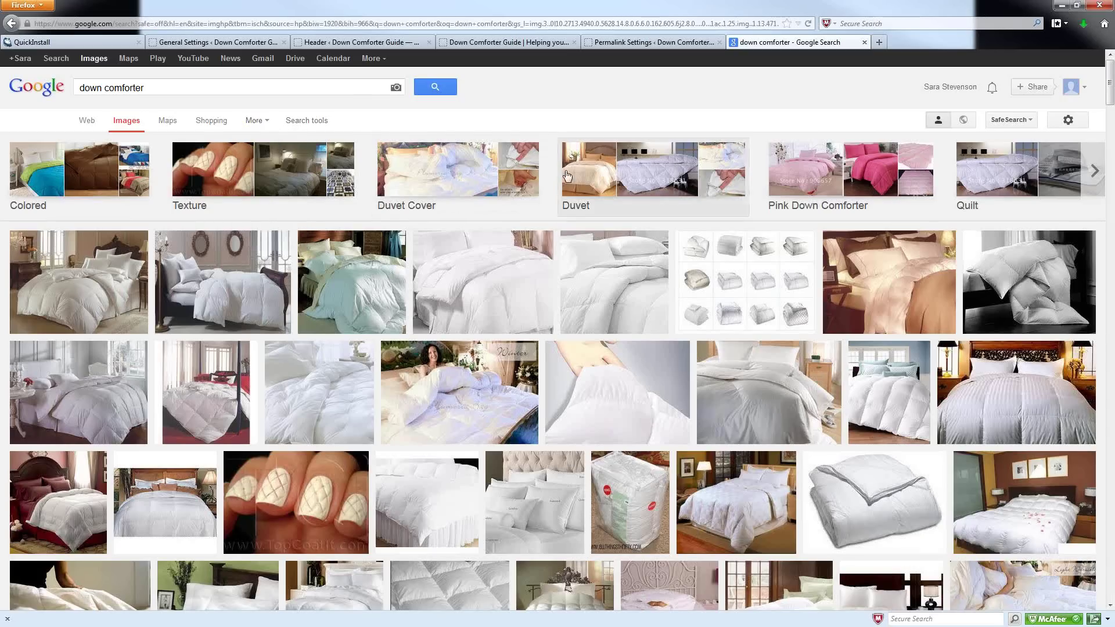
left_click(1067, 122)
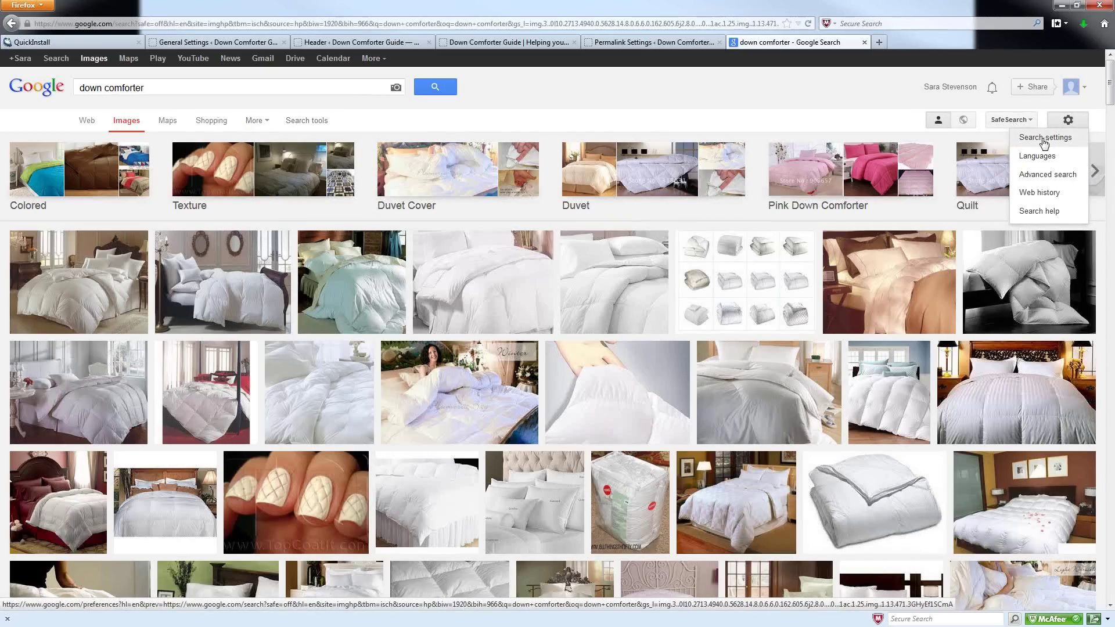
left_click(1045, 175)
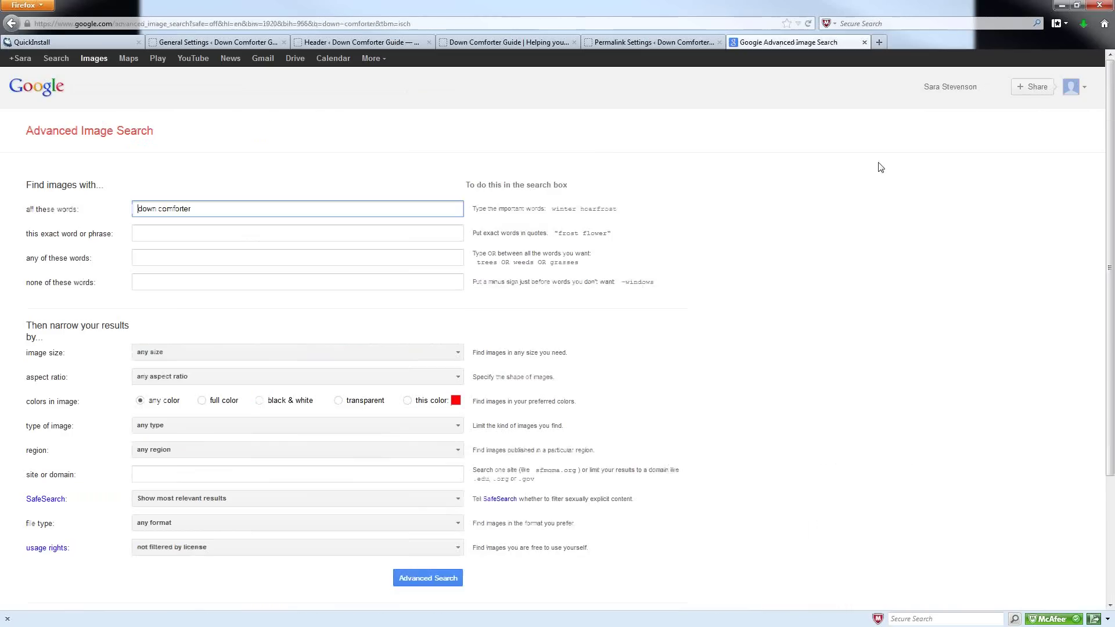
left_click(144, 549)
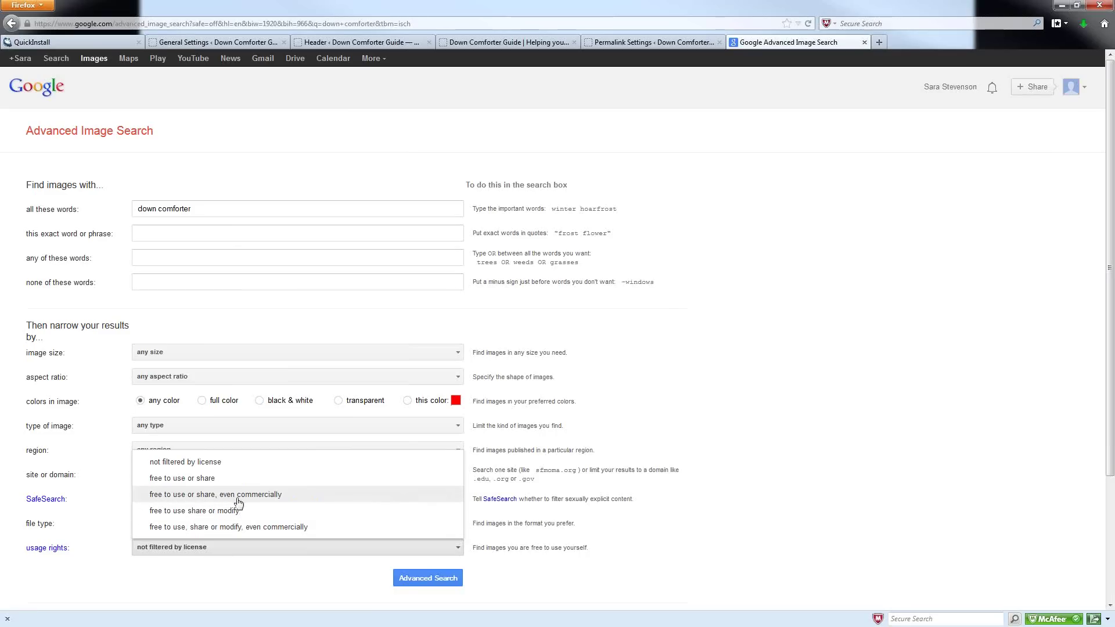
left_click(161, 530)
left_click(430, 579)
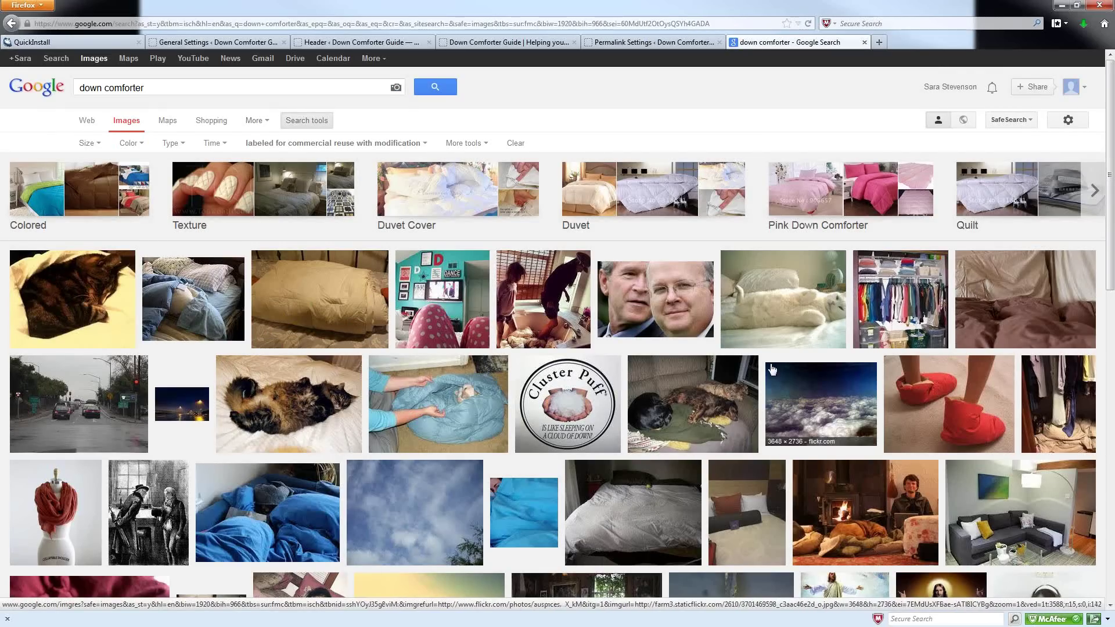
scroll(720, 372, "down", 3)
scroll(605, 383, "down", 6)
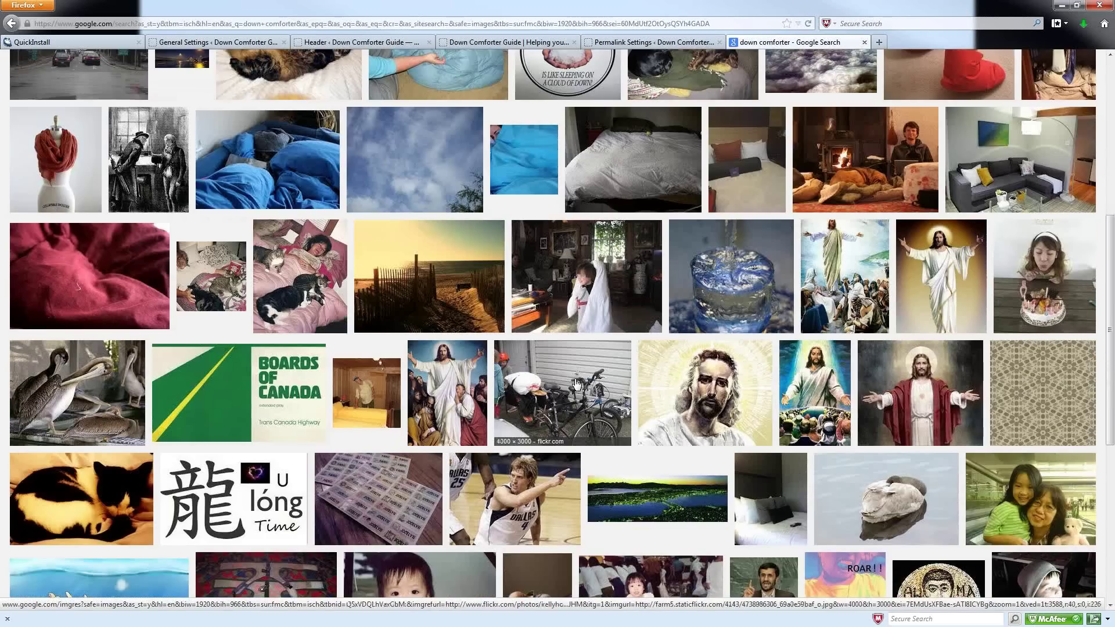
scroll(607, 430, "up", 2)
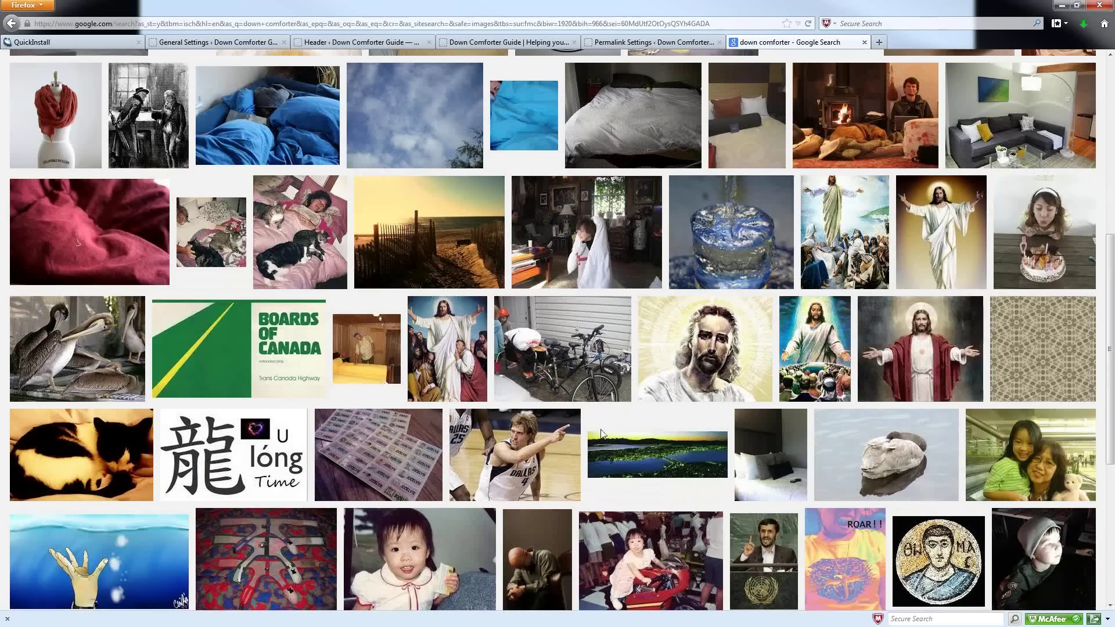
scroll(604, 436, "down", 4)
scroll(524, 498, "up", 10)
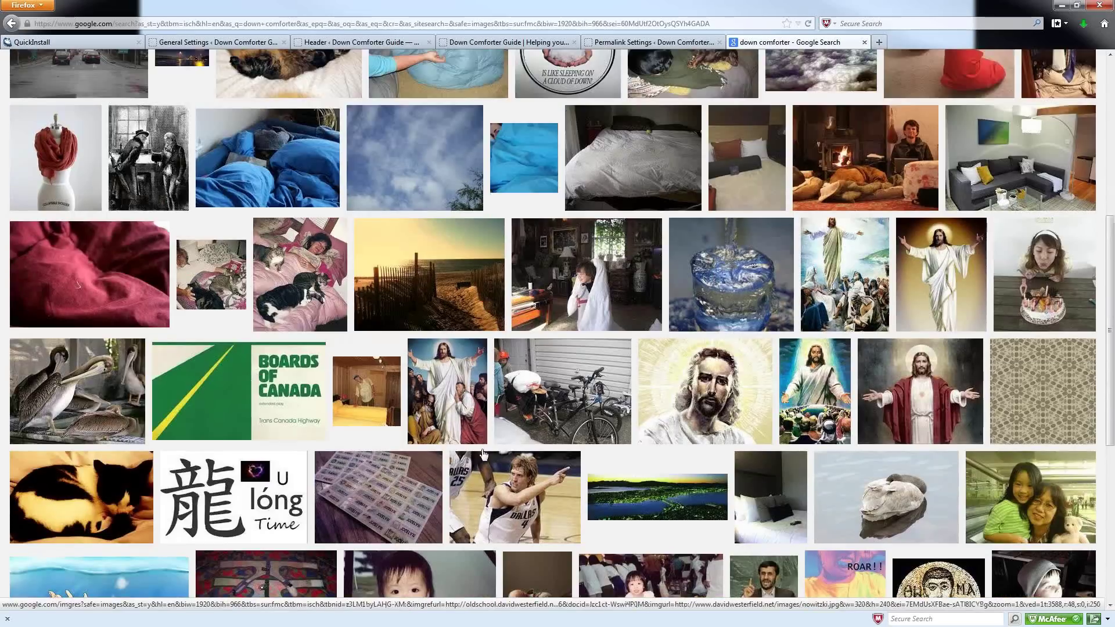
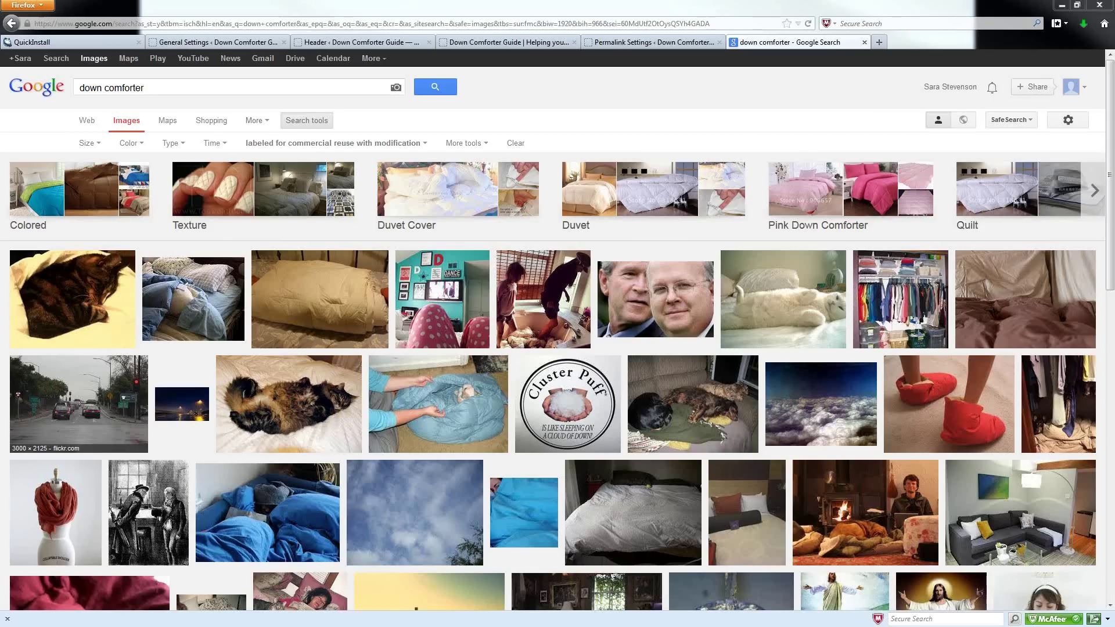
- Reopen Advanced Image Search for "down comforter" and review the available usage rights options without changing the selection
left_click(1068, 122)
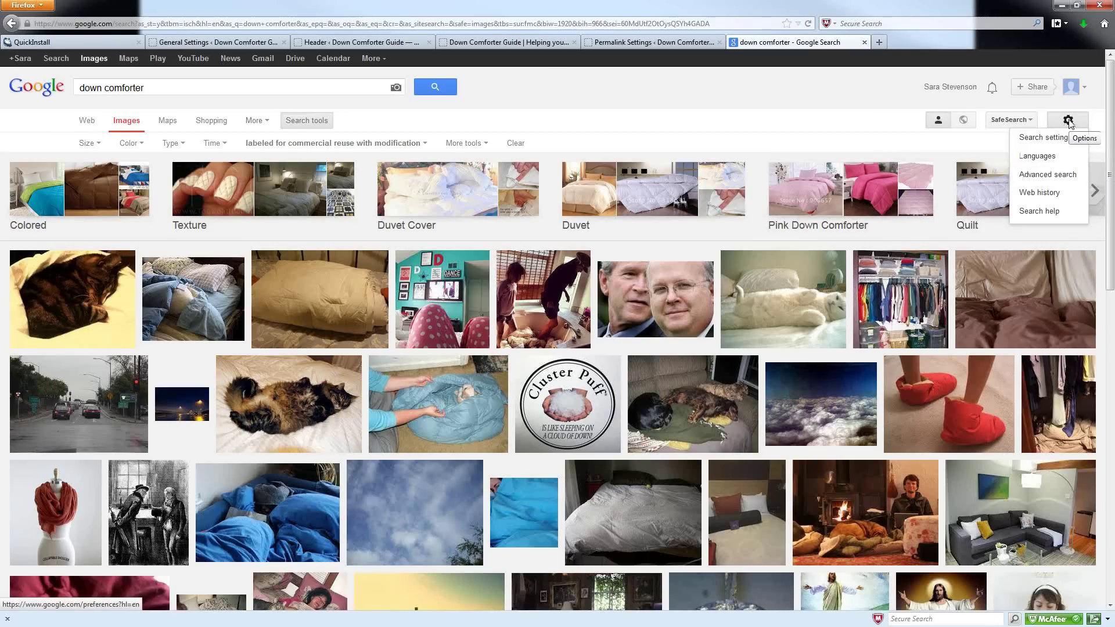
left_click(1040, 182)
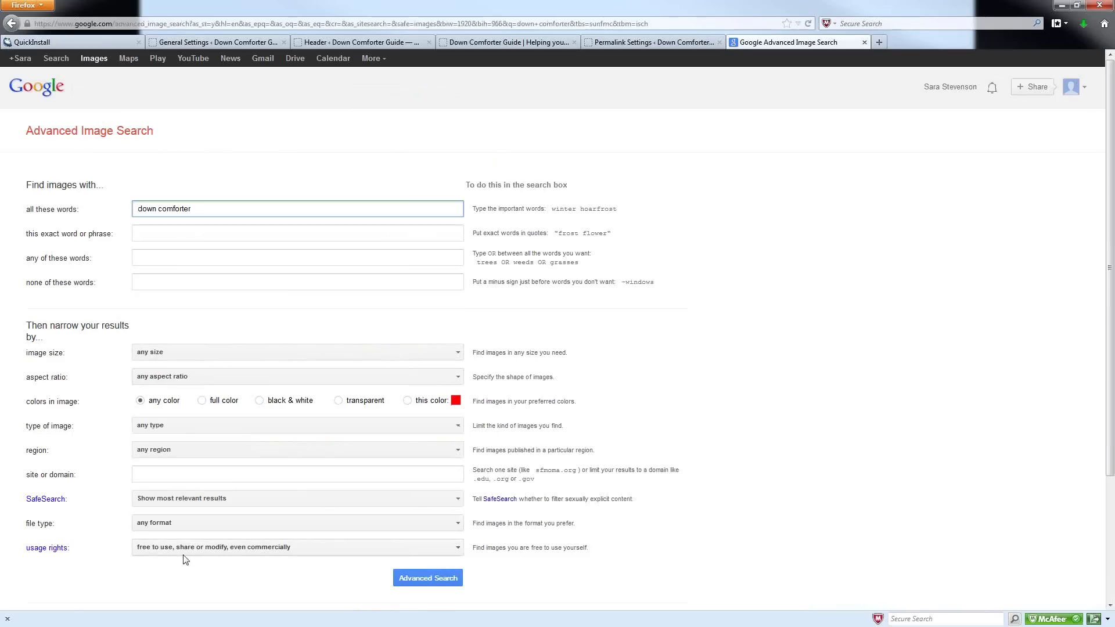
left_click(177, 548)
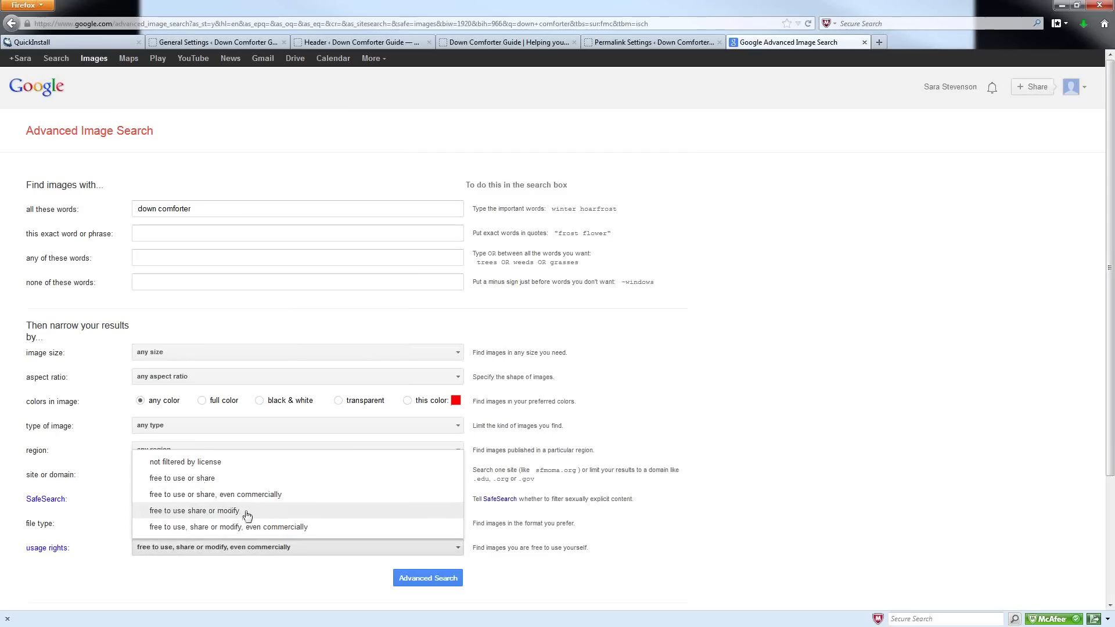
left_click(93, 581)
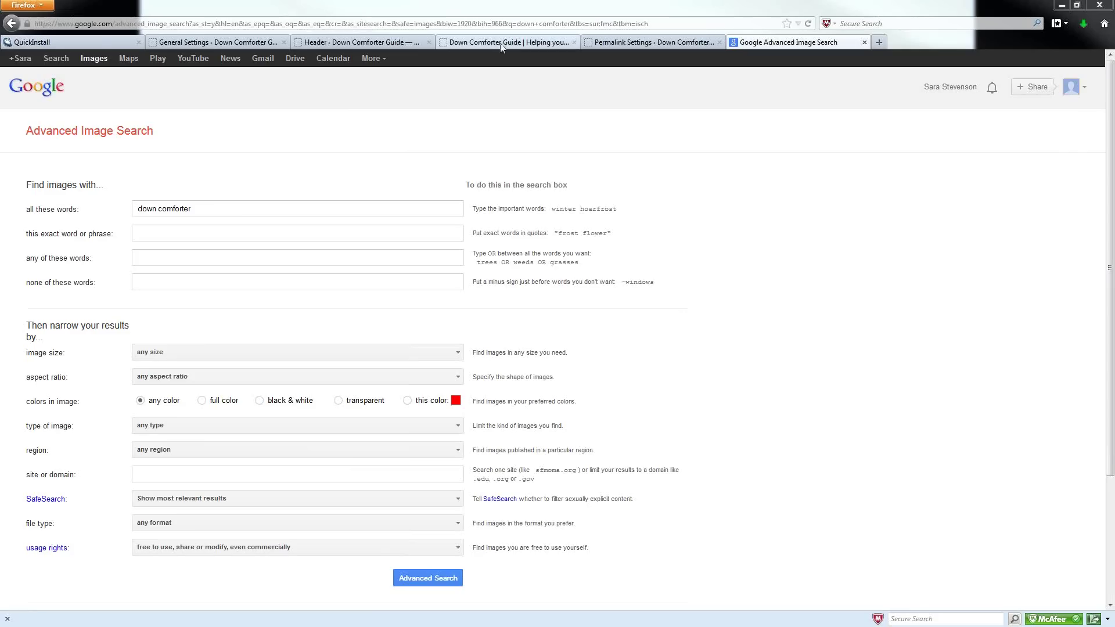
- Return to the WordPress admin and search the plugin directory for "seo ultimate"
left_click(216, 42)
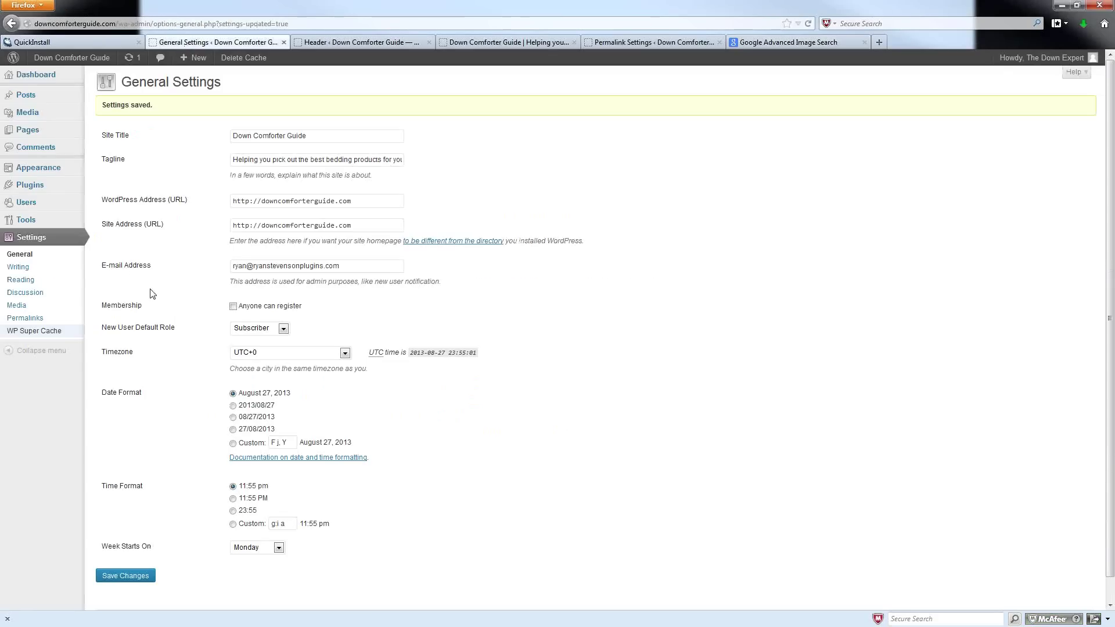
mouse_move(40, 189)
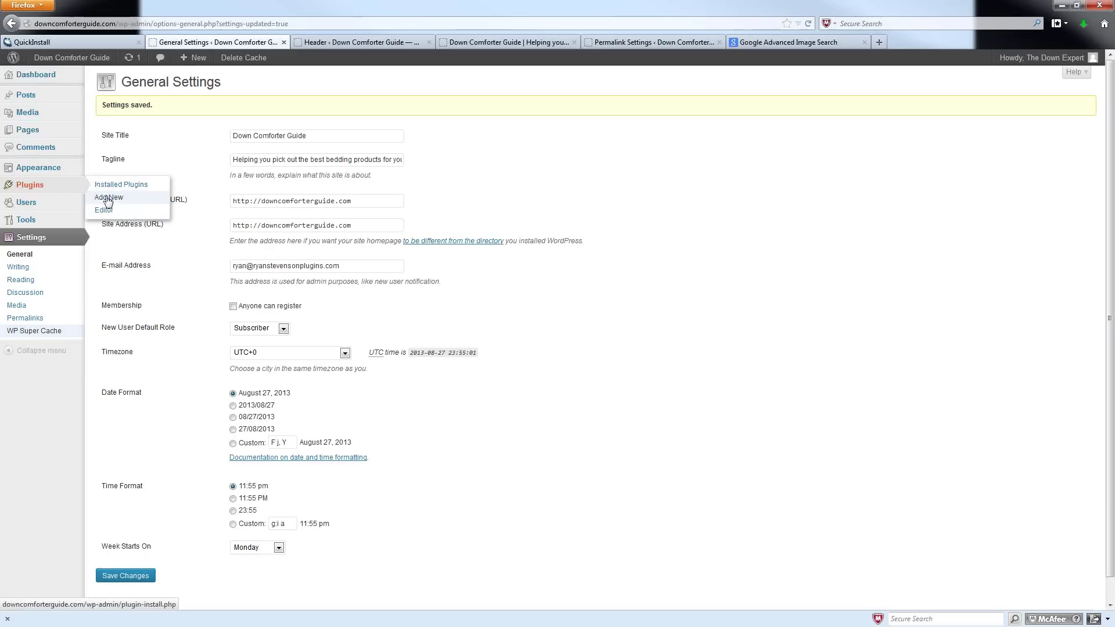
left_click(126, 201)
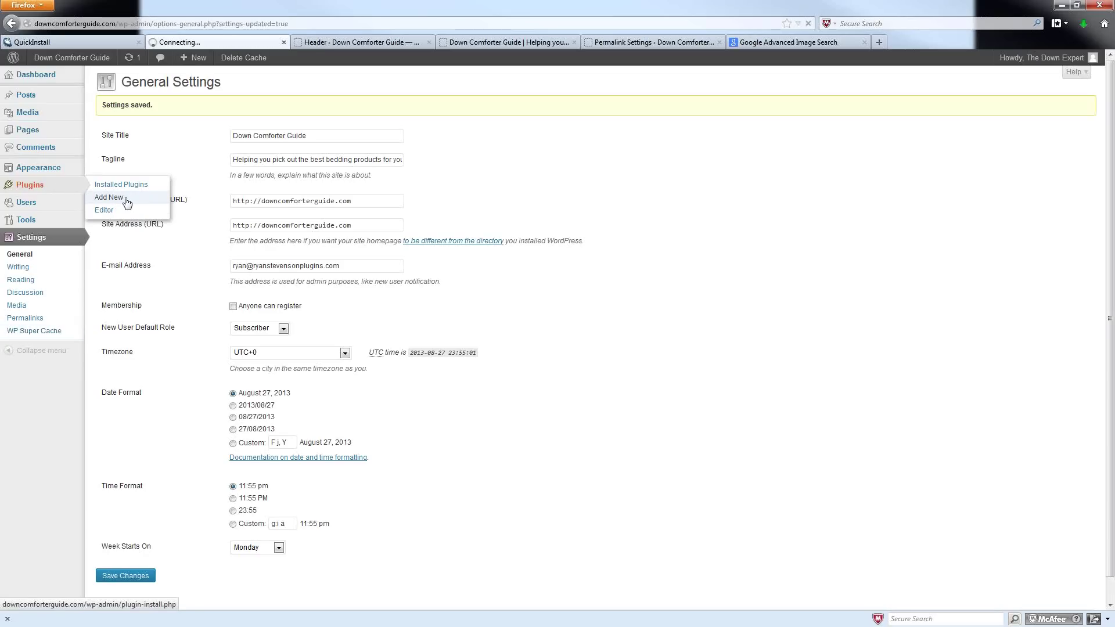
left_click(119, 171)
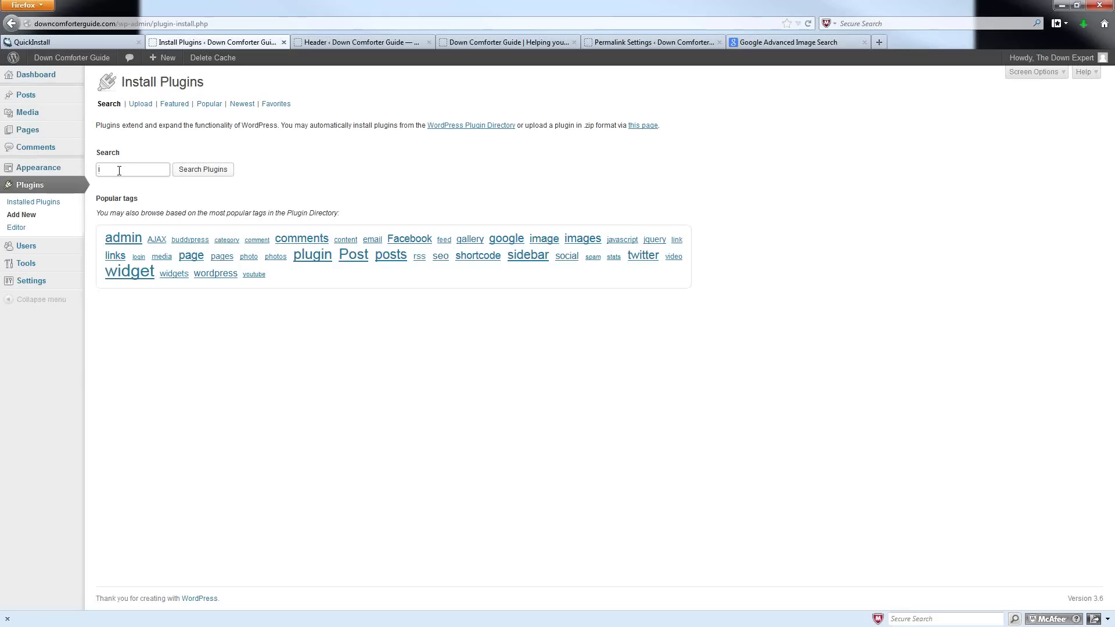
type("seo")
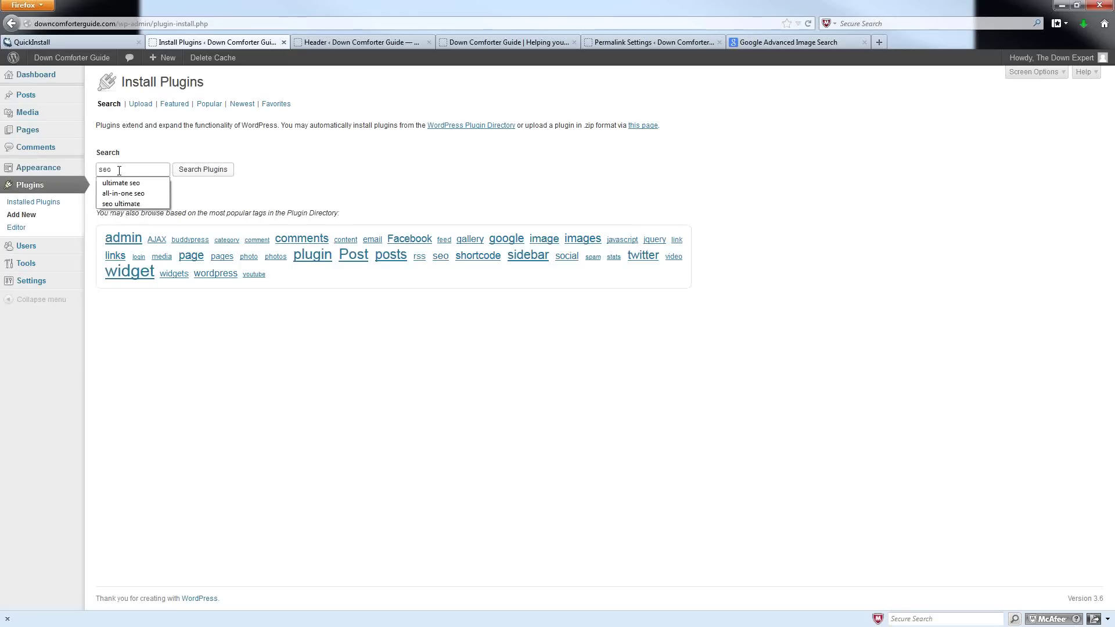
type(" ultimate")
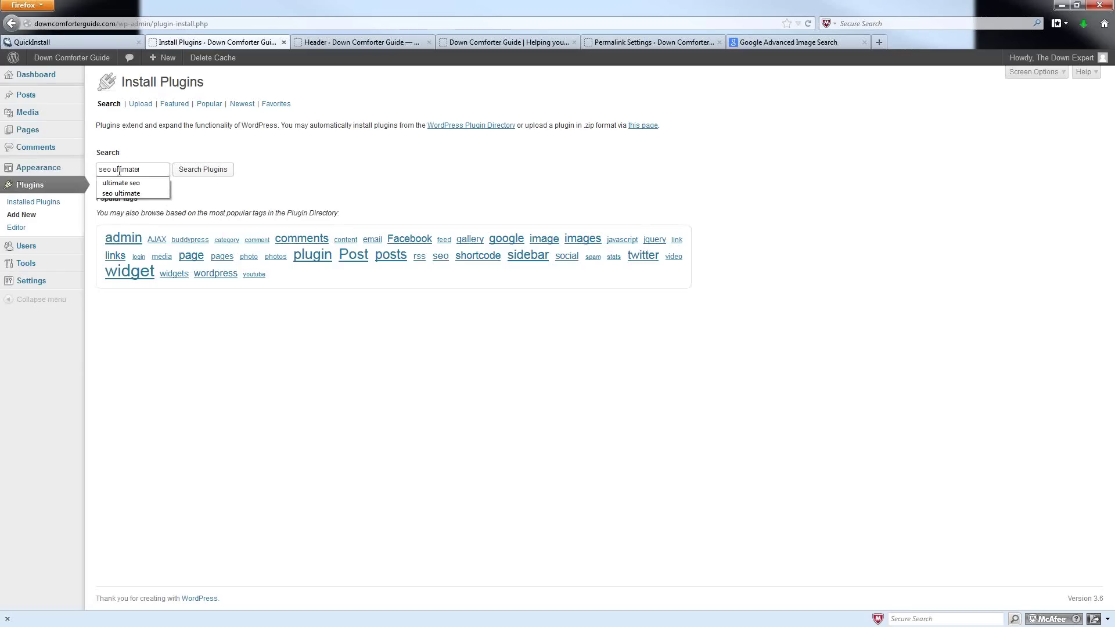
left_click(208, 172)
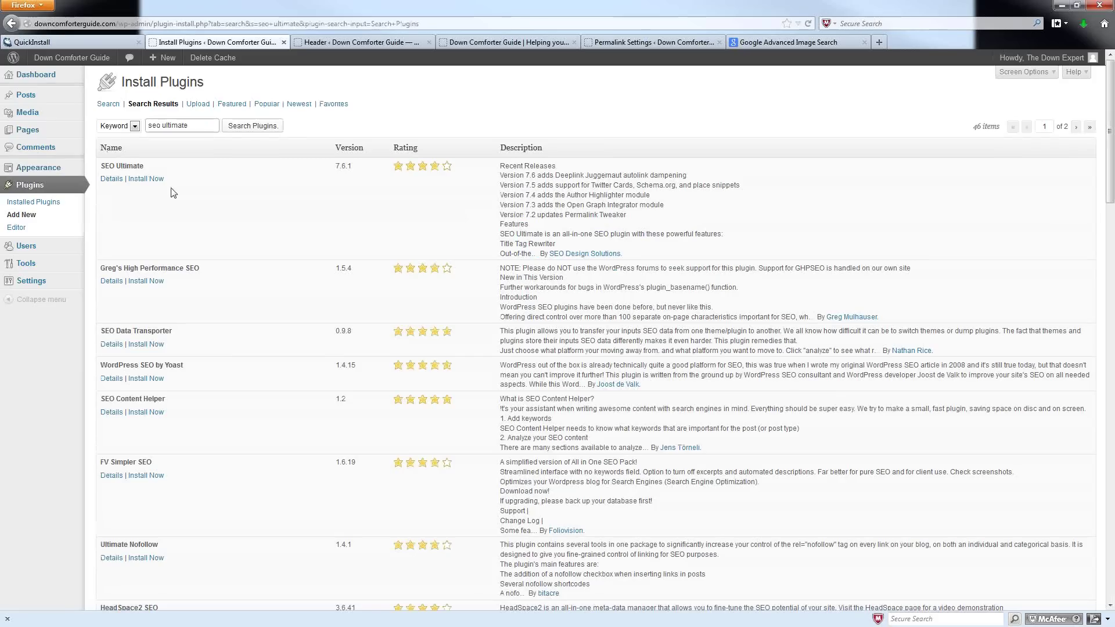
- Install the SEO Ultimate plugin and activate it
left_click(141, 180)
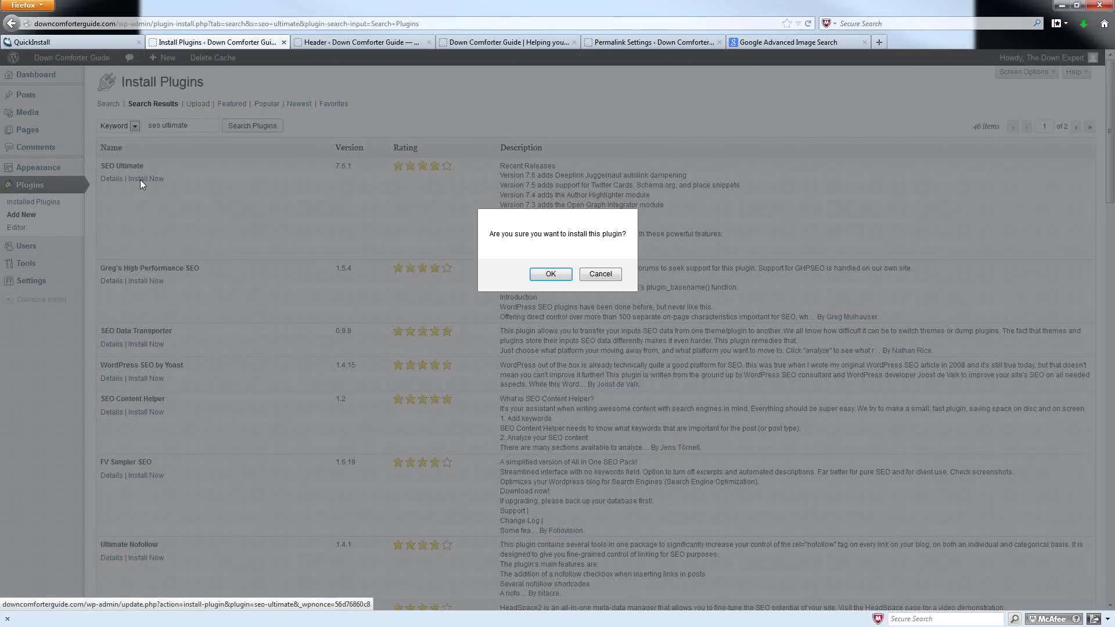
left_click(549, 276)
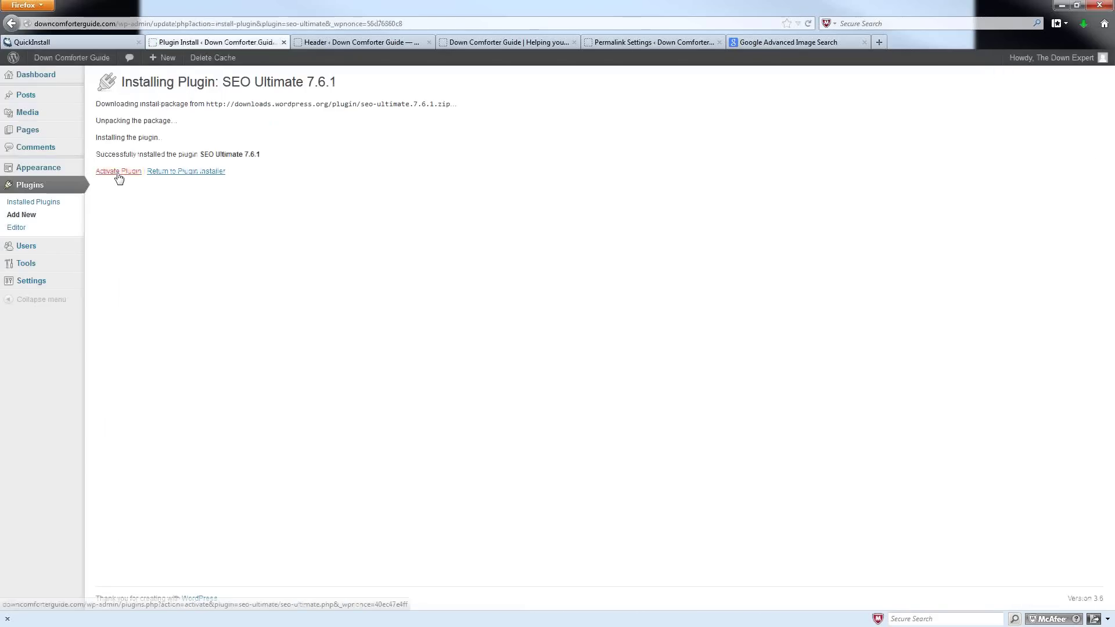
left_click(116, 172)
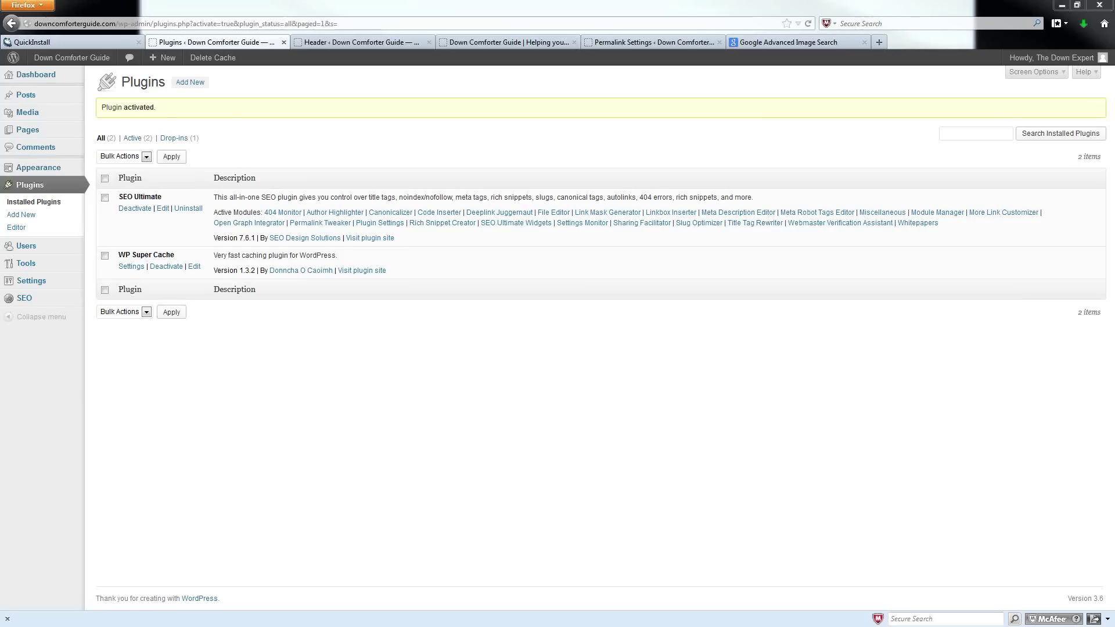
- Open SEO Ultimate's Title Tag Rewriter and examine the default post, page and pagination title formats
mouse_move(28, 130)
left_click(750, 224)
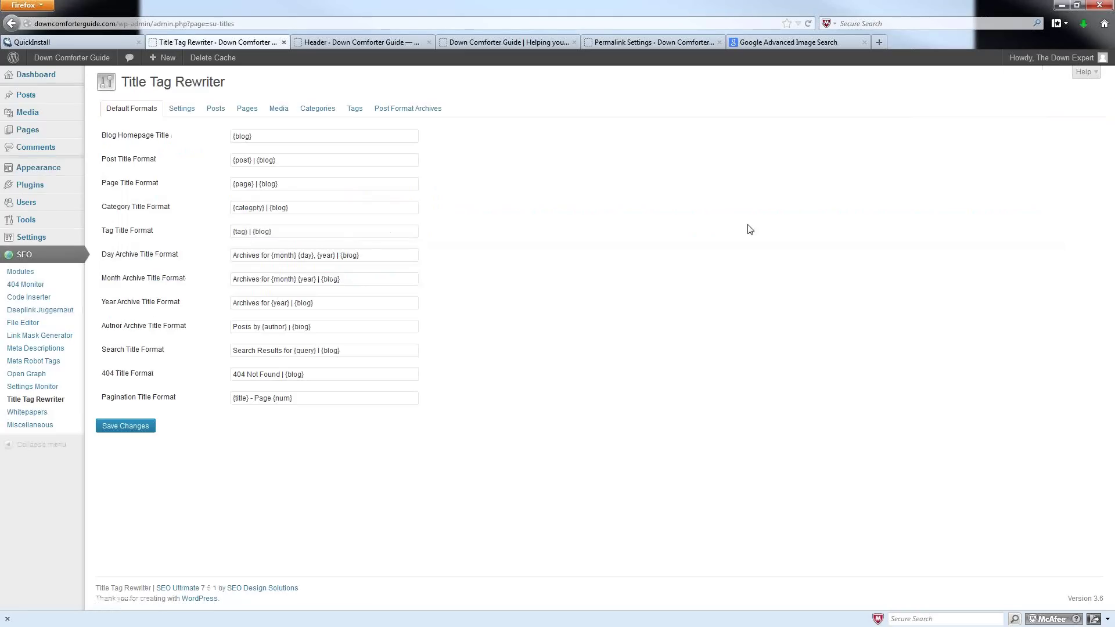
left_click(271, 159)
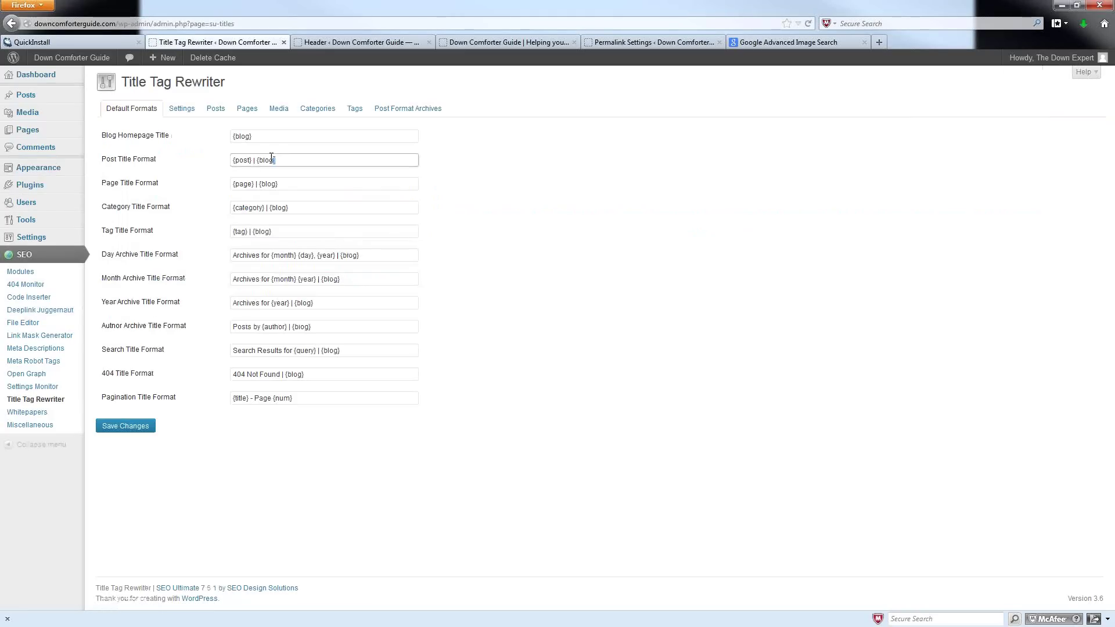
left_click_drag(271, 160, 258, 160)
left_click_drag(280, 184, 262, 183)
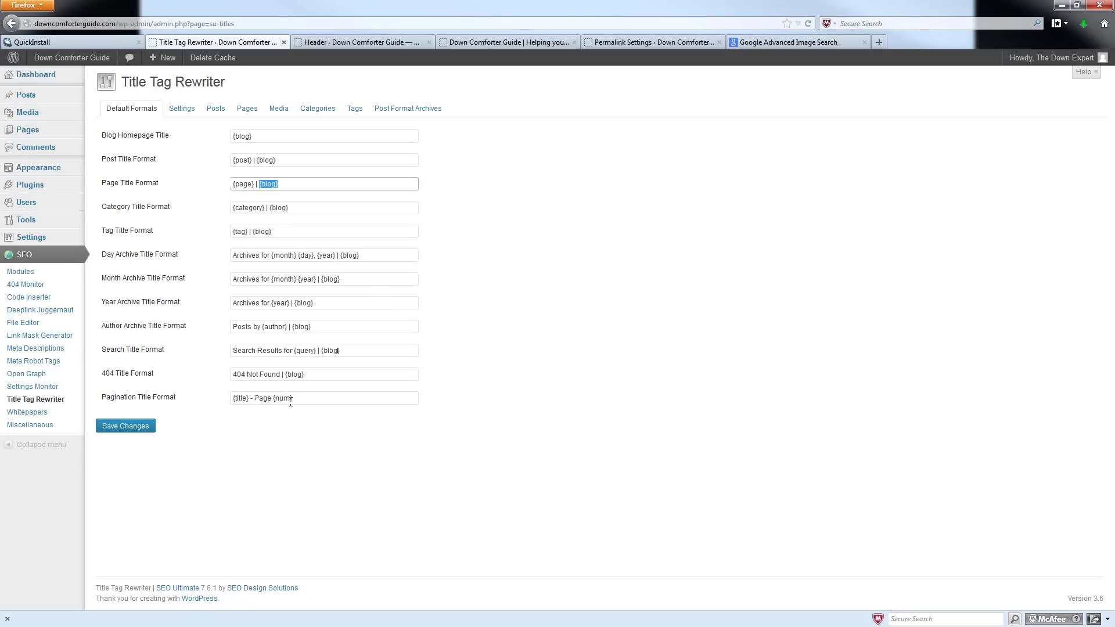
left_click_drag(298, 400, 220, 403)
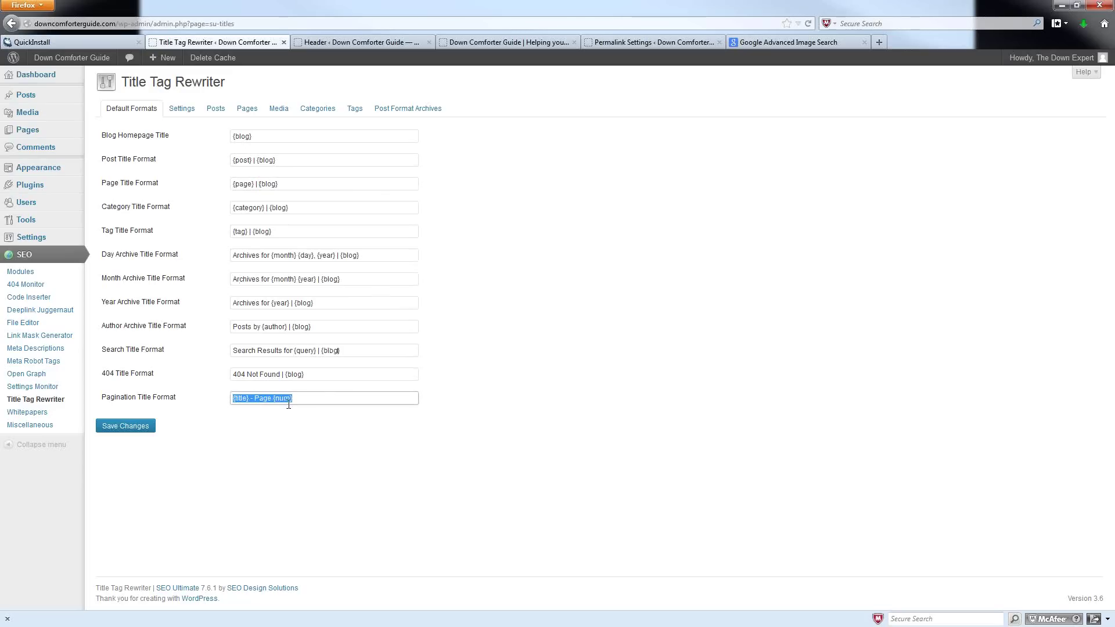
left_click(320, 412)
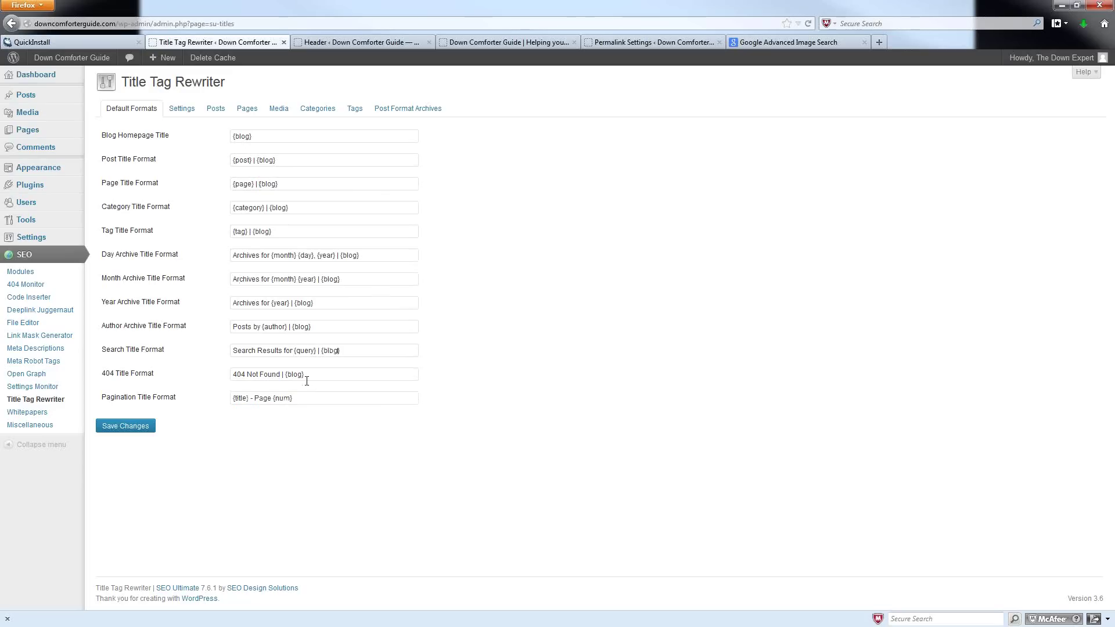
- Remove the "| {blog}" suffix from the 404, search and author archive formats, leaving "404 Not Found", "Search Results for {query}" and "Posts by {author}"
left_click(291, 374)
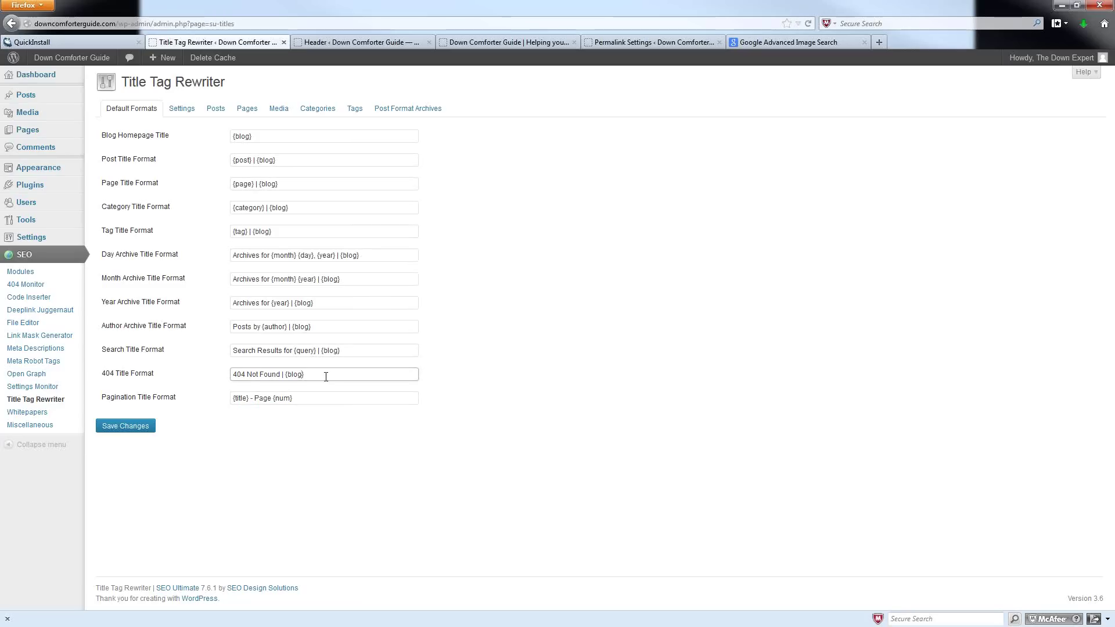
left_click_drag(326, 373, 286, 380)
key("BackSpace")
key("BackSpace")
key("BackSpace")
left_click(342, 350)
left_click_drag(342, 350, 284, 329)
key("BackSpace")
key("BackSpace")
type("}")
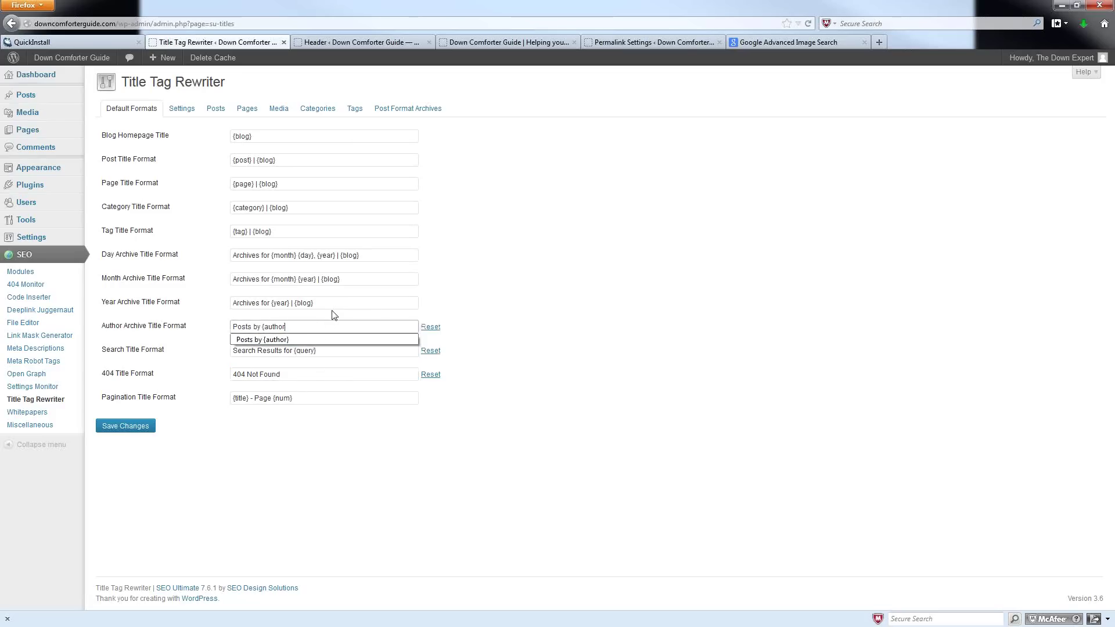
- Strip "| {blog}" from the year, month and day archive title formats so they end with {year}
left_click_drag(323, 308, 289, 305)
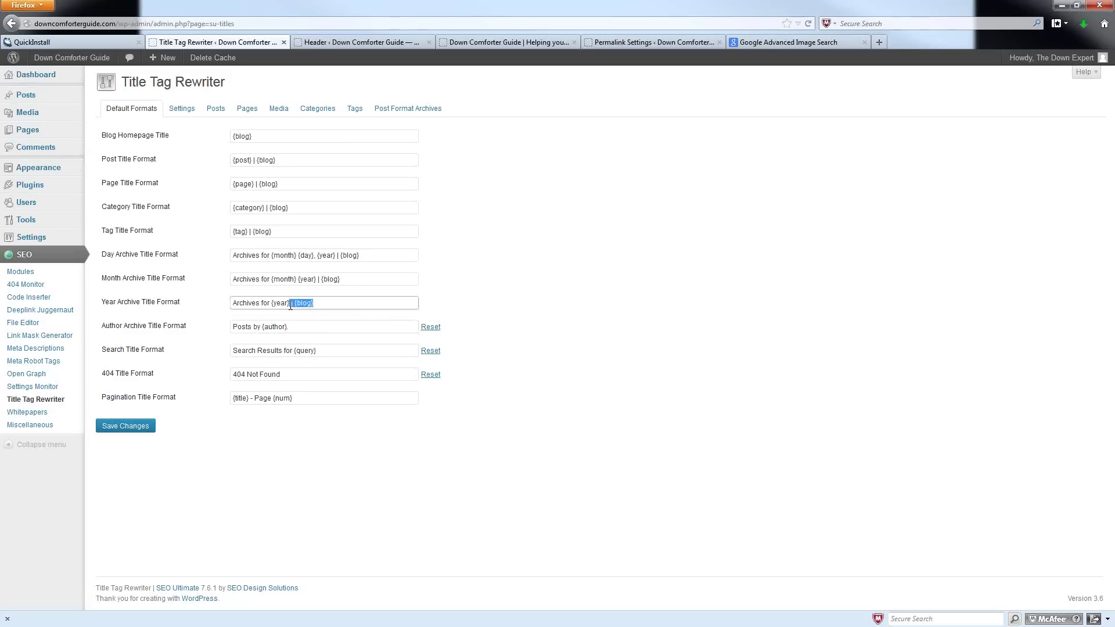
key("BackSpace")
left_click_drag(351, 282, 318, 280)
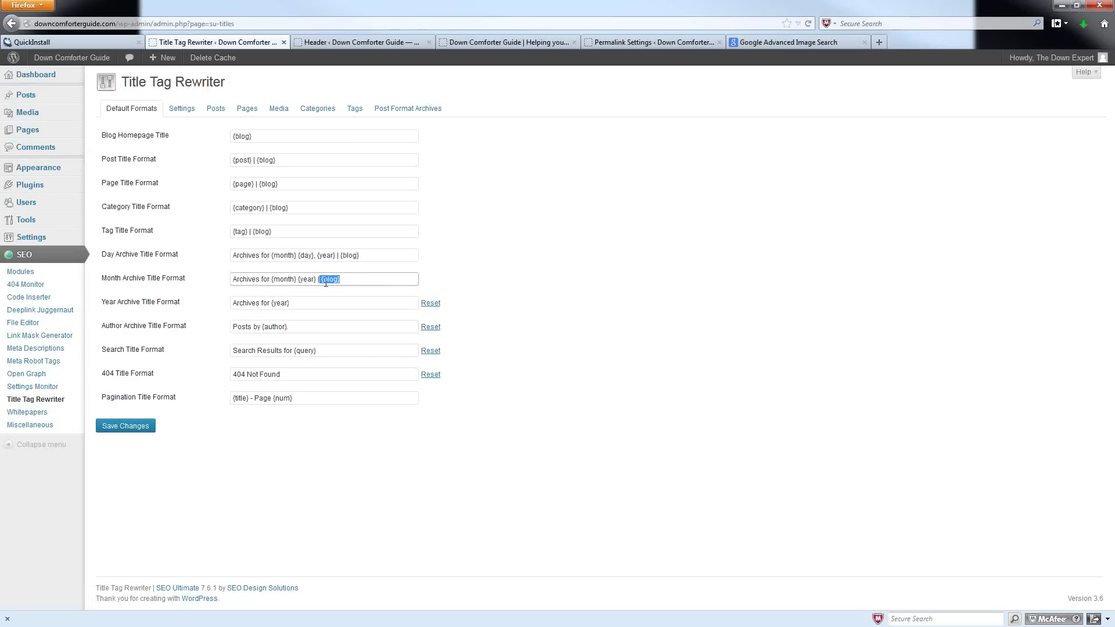
key("BackSpace")
left_click_drag(380, 257, 337, 254)
key("BackSpace")
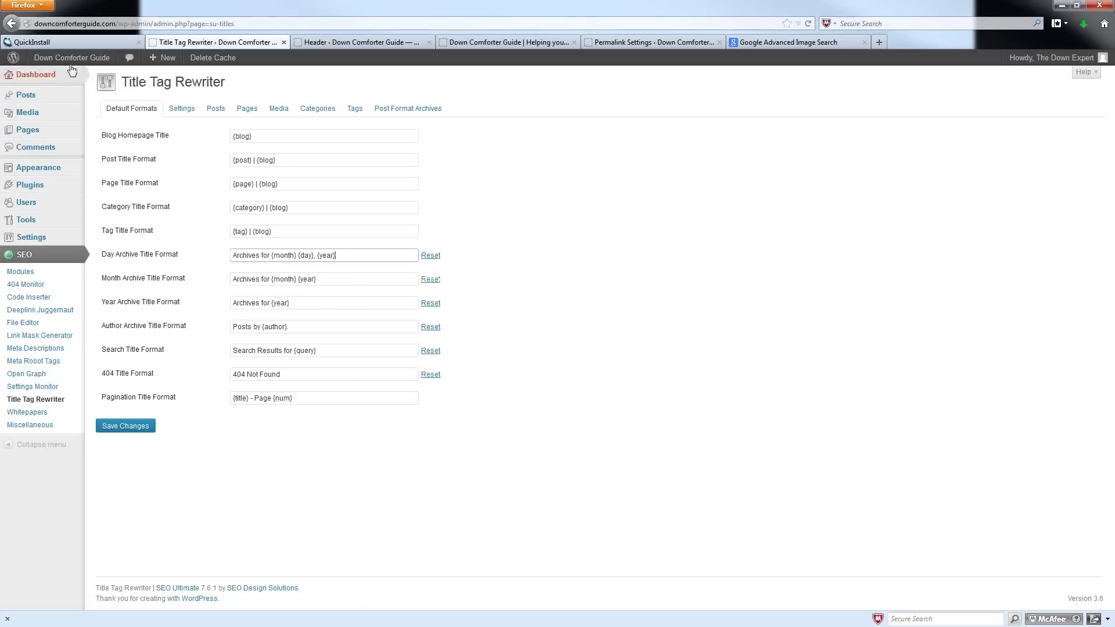
- Shorten the tag, category, page and post title formats to {tag}, {category}, {page} and {post}
mouse_move(61, 62)
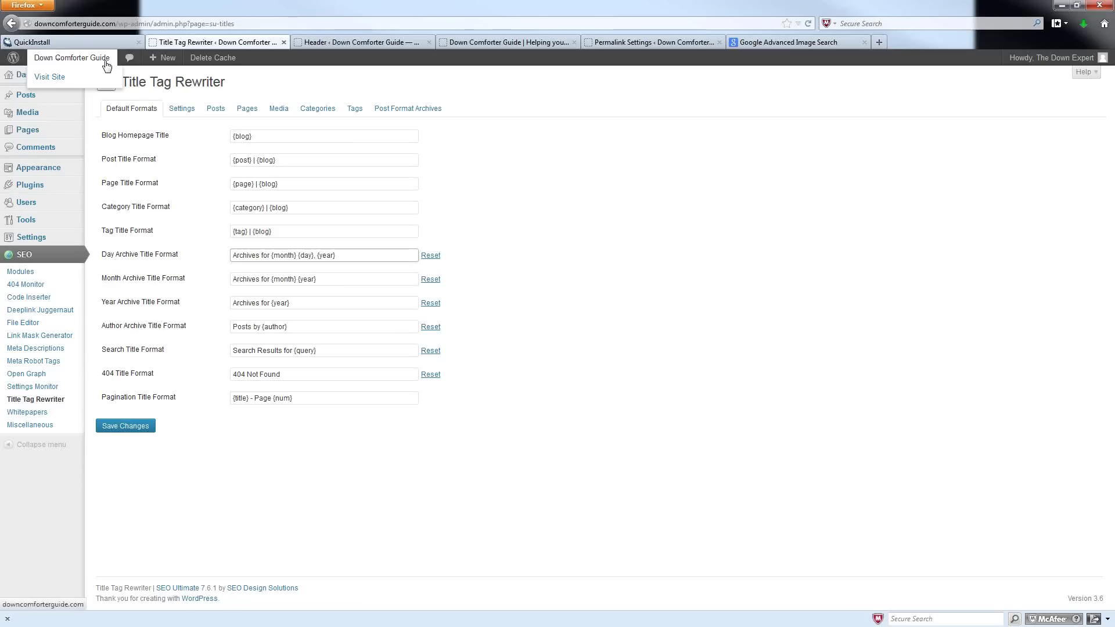
left_click_drag(272, 231, 250, 230)
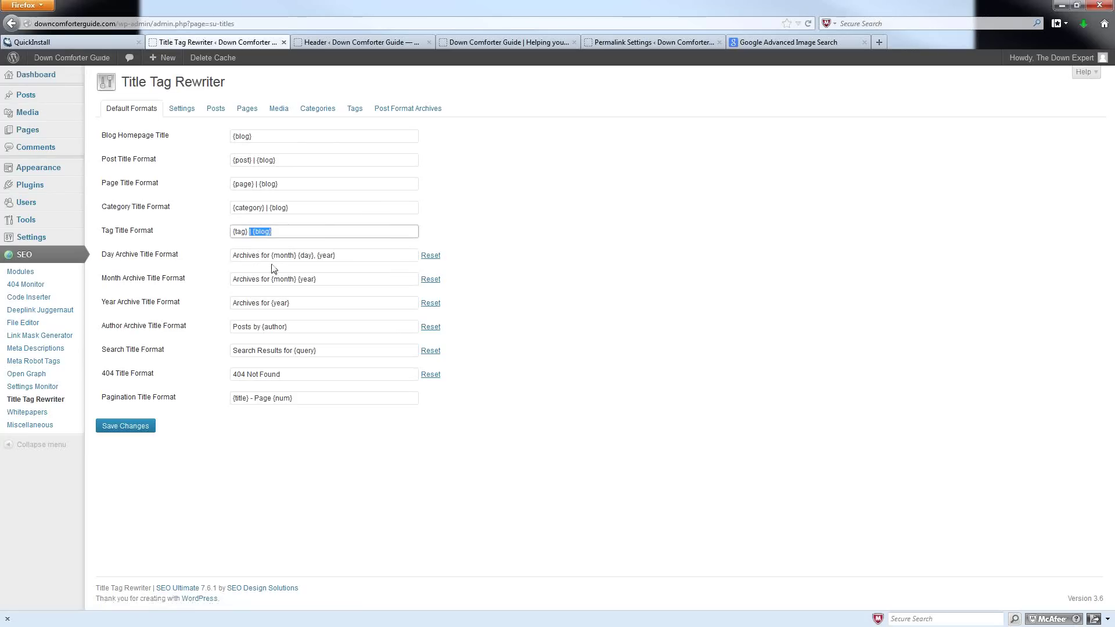
key("BackSpace")
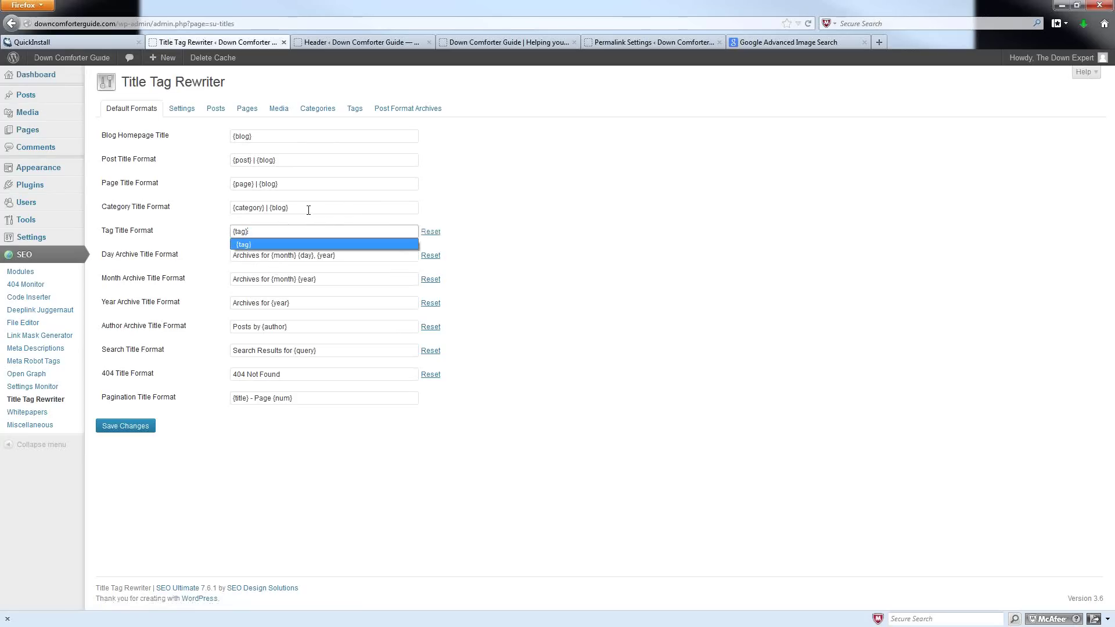
left_click_drag(306, 212, 254, 191)
key("BackSpace")
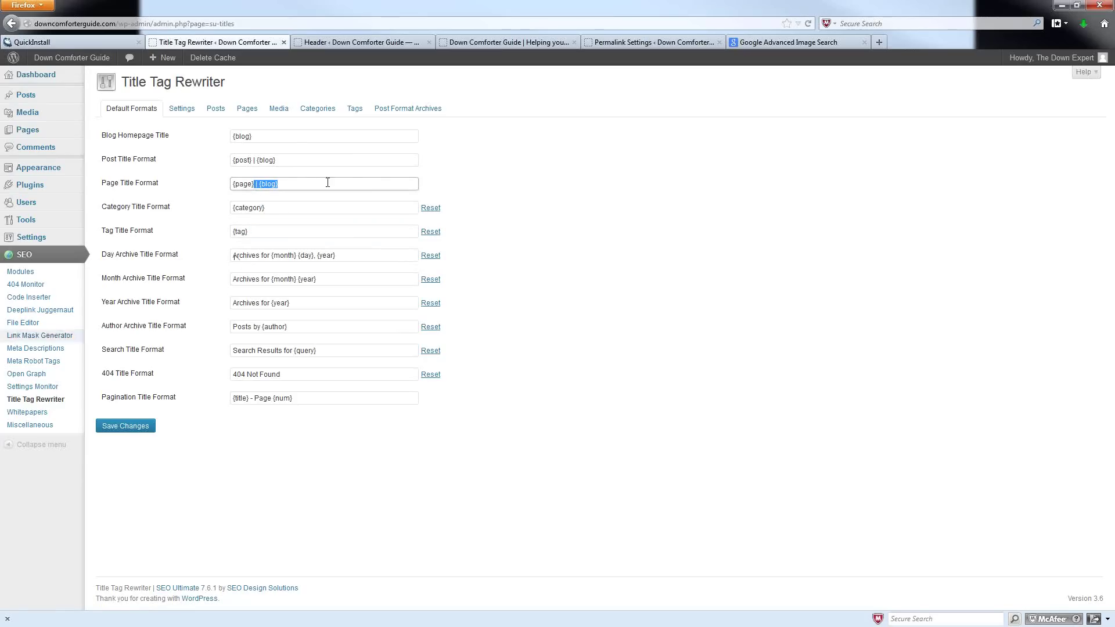
key("BackSpace")
left_click_drag(283, 161, 199, 145)
key("BackSpace")
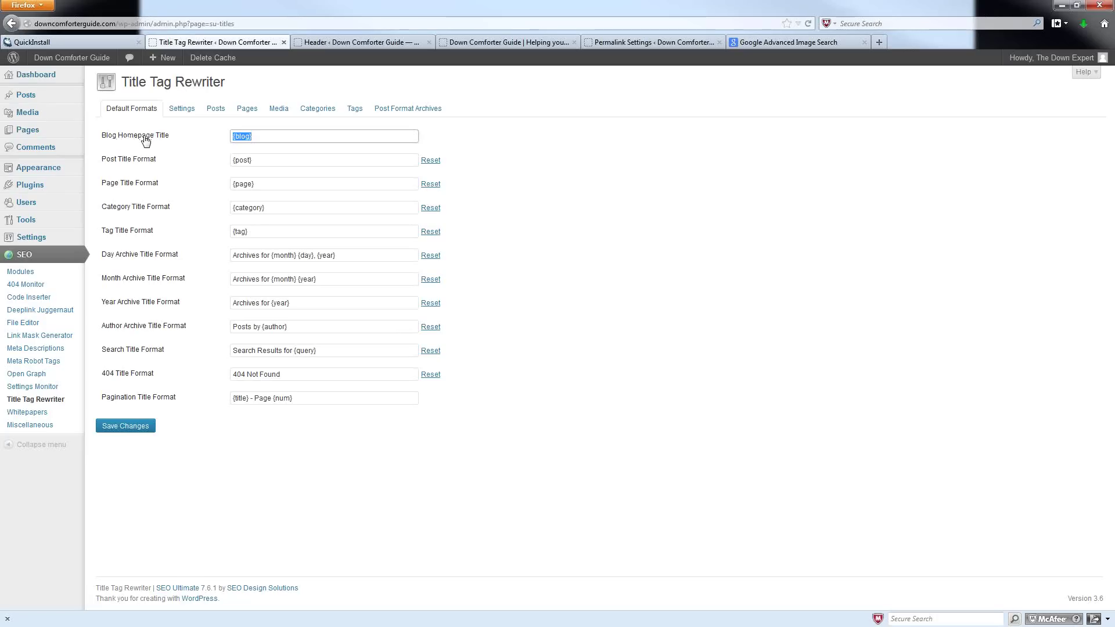
- Check the blog homepage title format and save the Title Tag Rewriter changes
left_click(262, 137)
left_click(259, 137)
left_click_drag(257, 134, 224, 143)
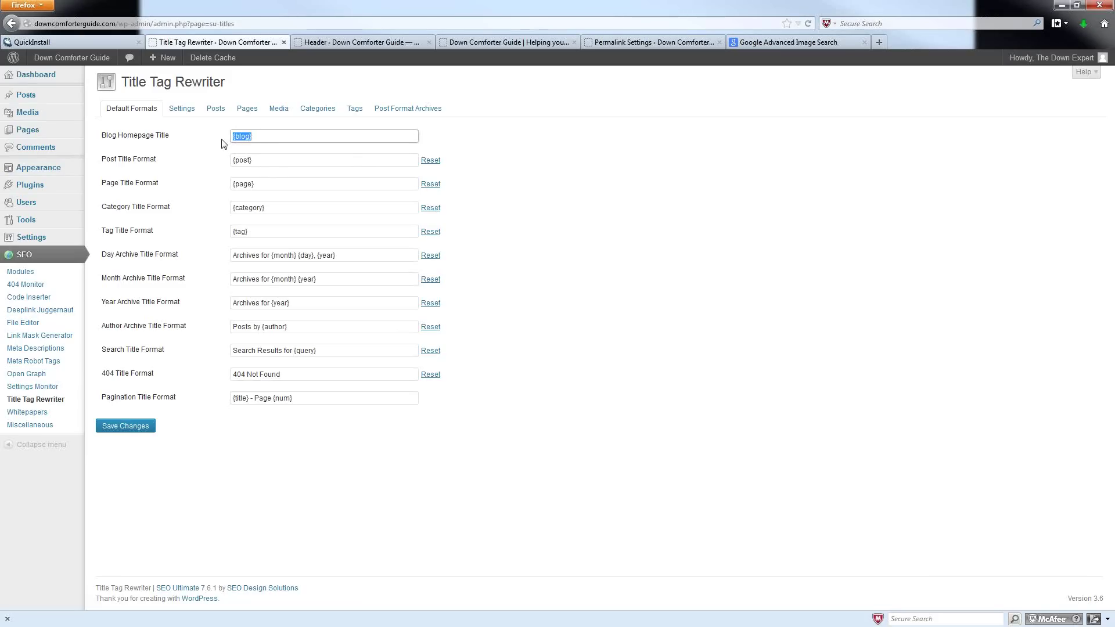
left_click(268, 161)
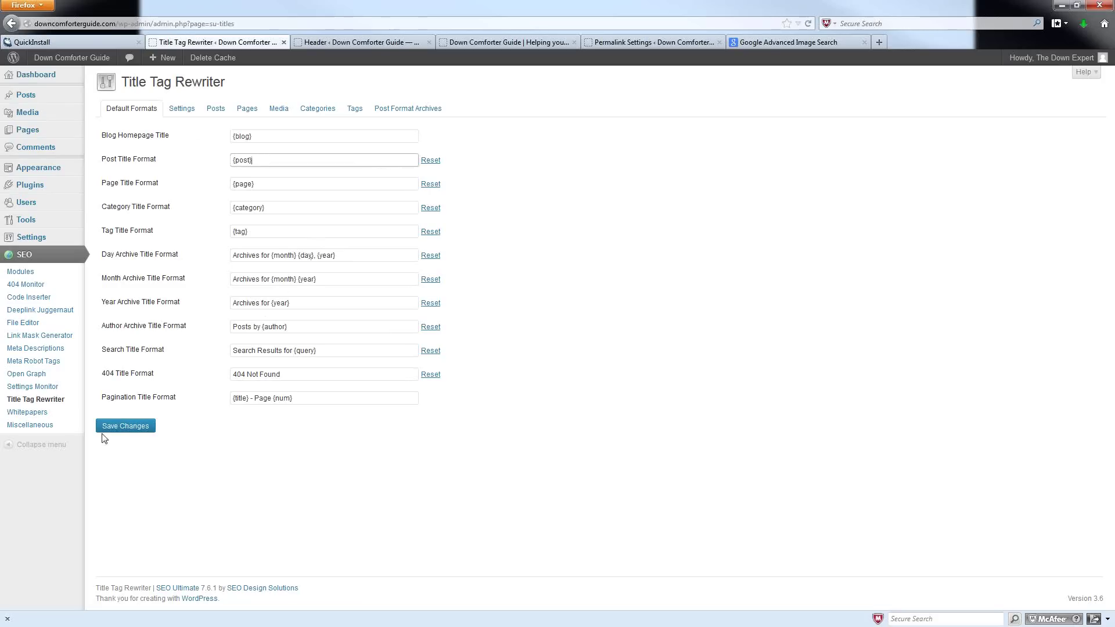
left_click(129, 429)
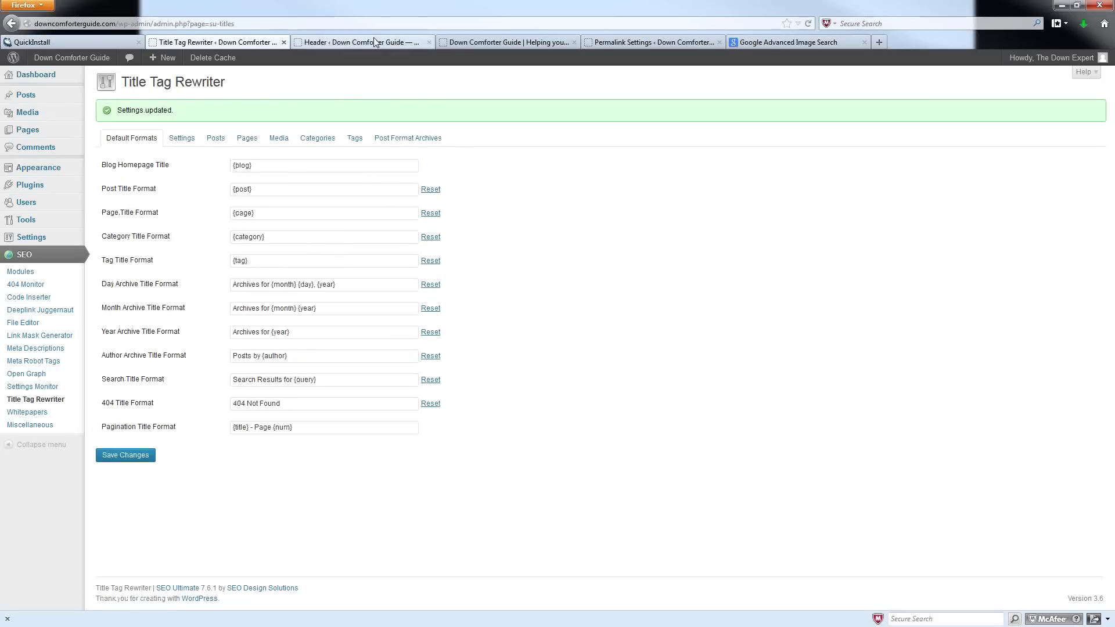
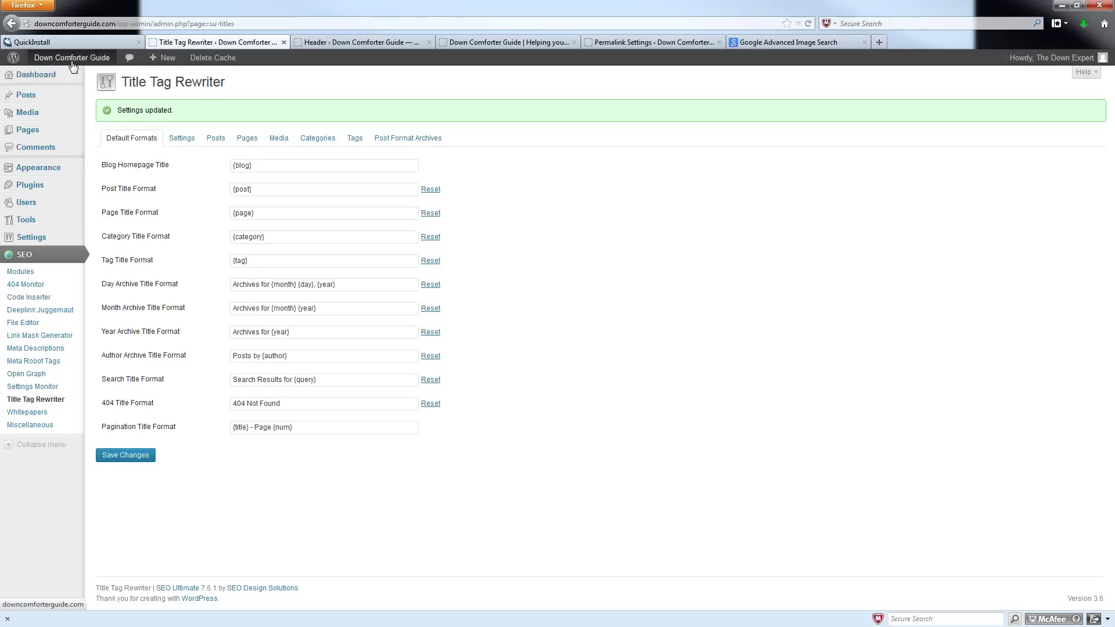
- Open SEO Ultimate's Module Manager and review the full list of modules and their statuses
mouse_move(72, 65)
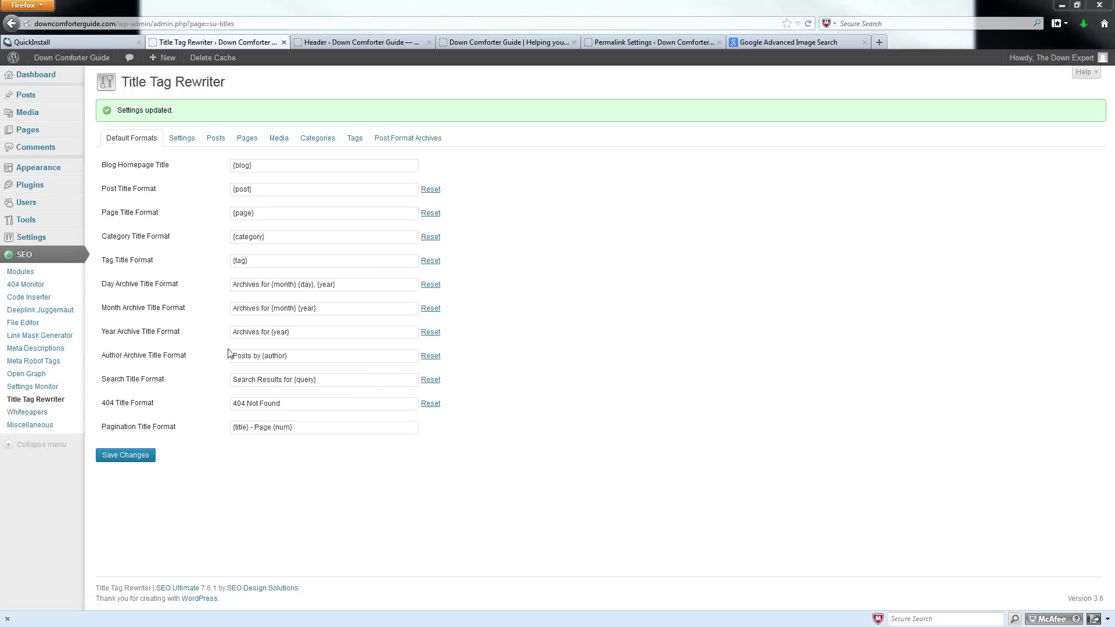
left_click(16, 278)
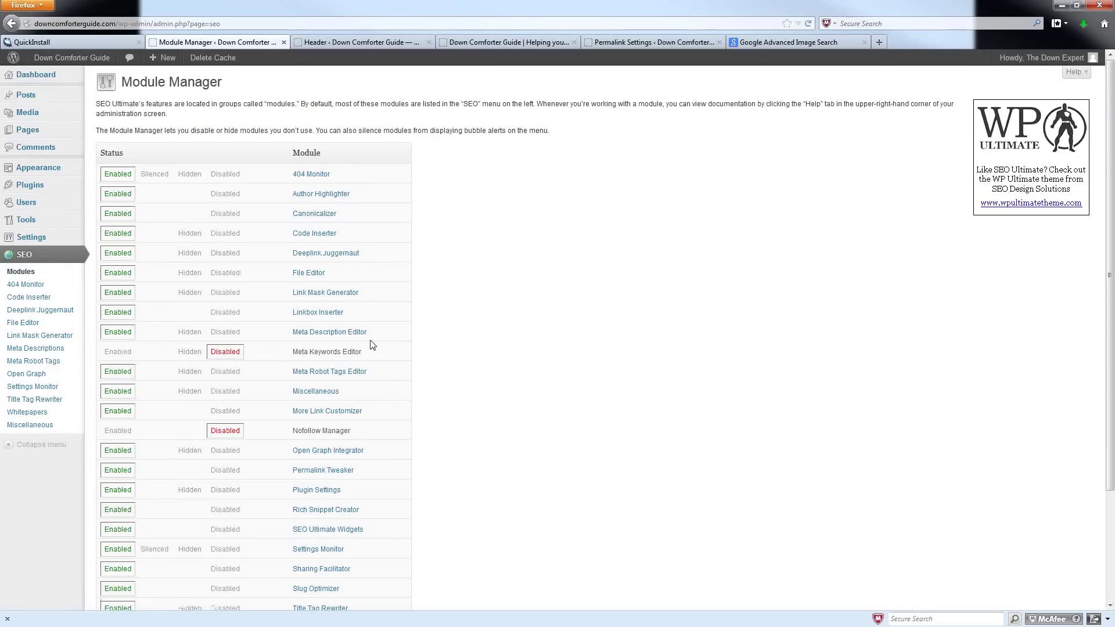
scroll(373, 347, "down", 3)
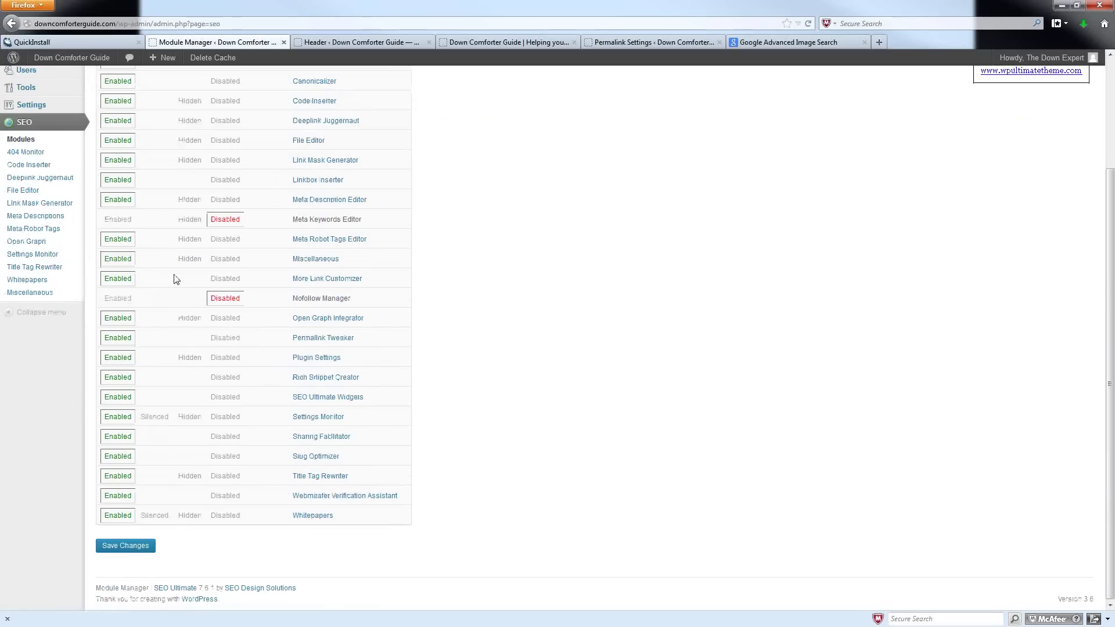
scroll(407, 424, "up", 3)
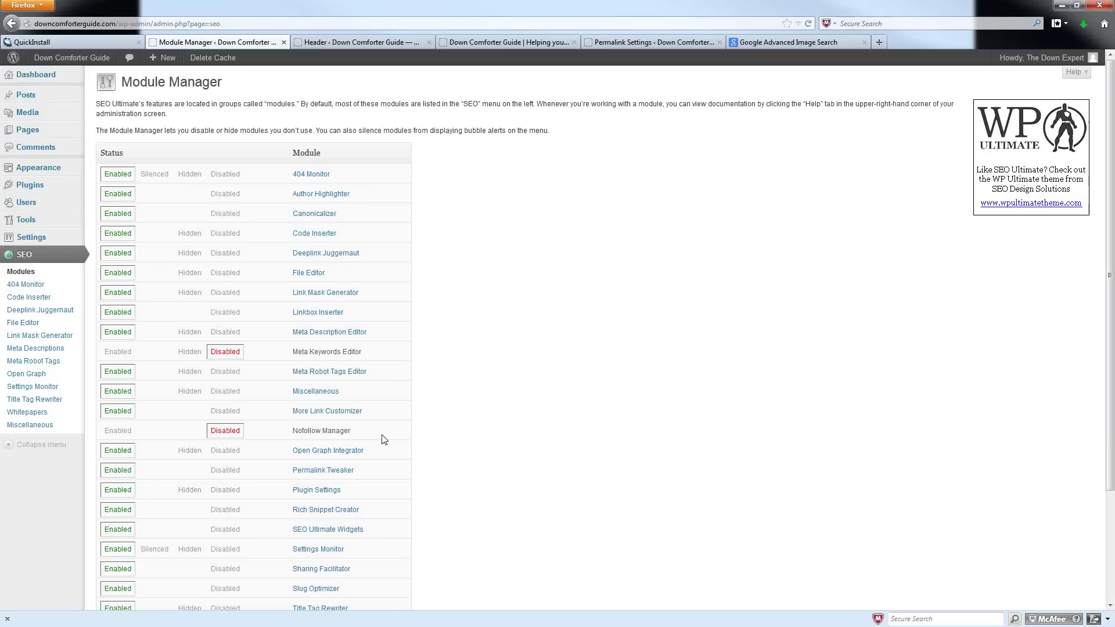
mouse_move(36, 189)
scroll(453, 349, "down", 3)
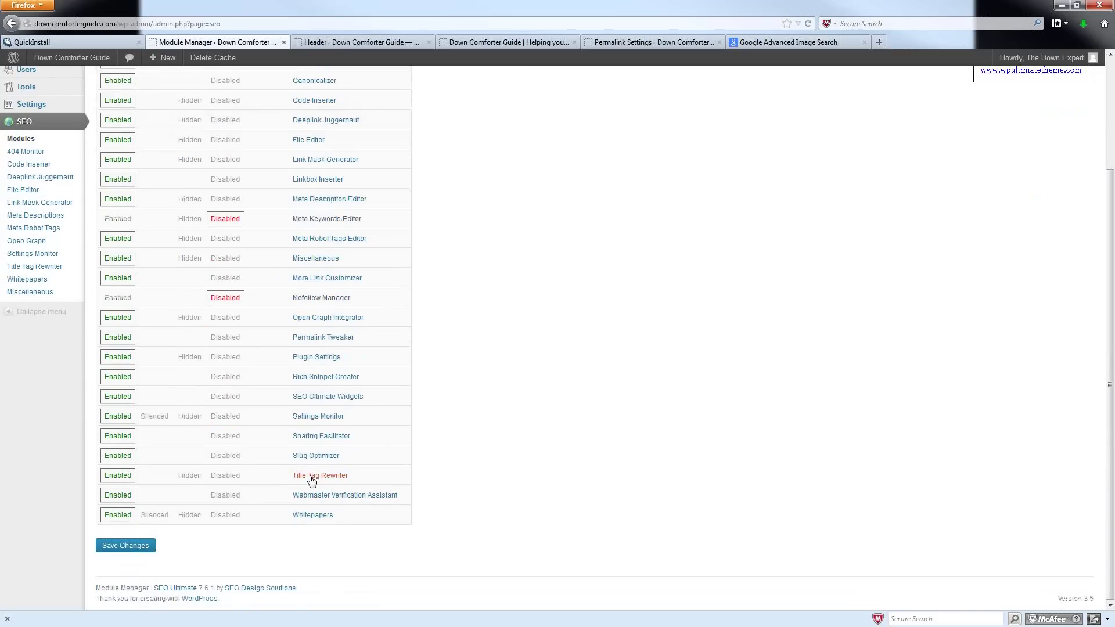
scroll(473, 408, "up", 3)
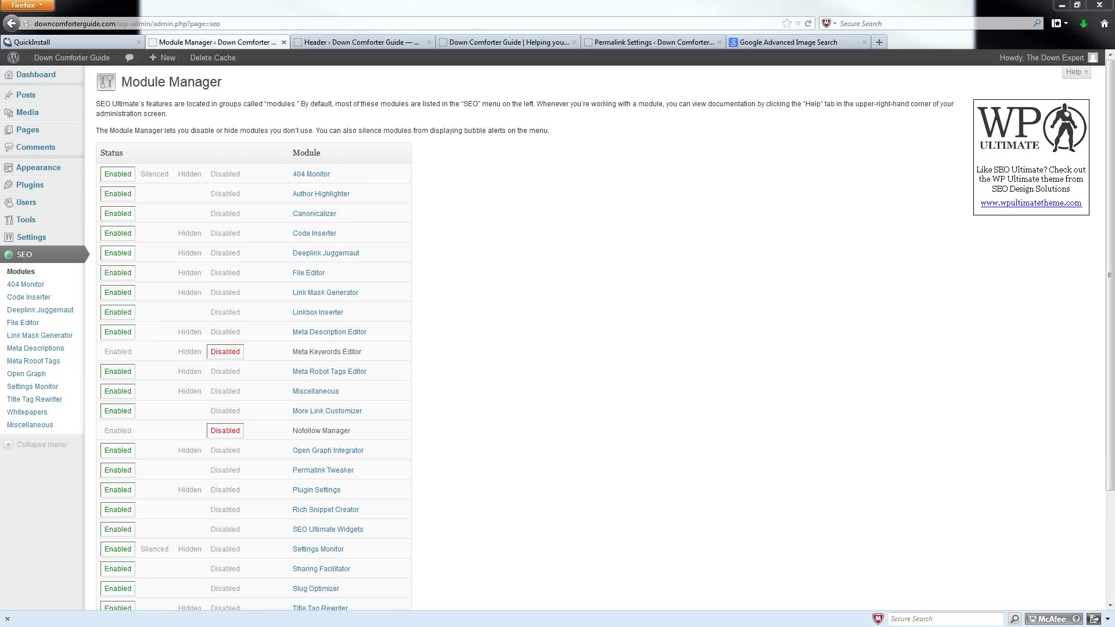
- Load dogcratesizes.com in place of the Google Advanced Image Search page
left_click(805, 47)
left_click(620, 26)
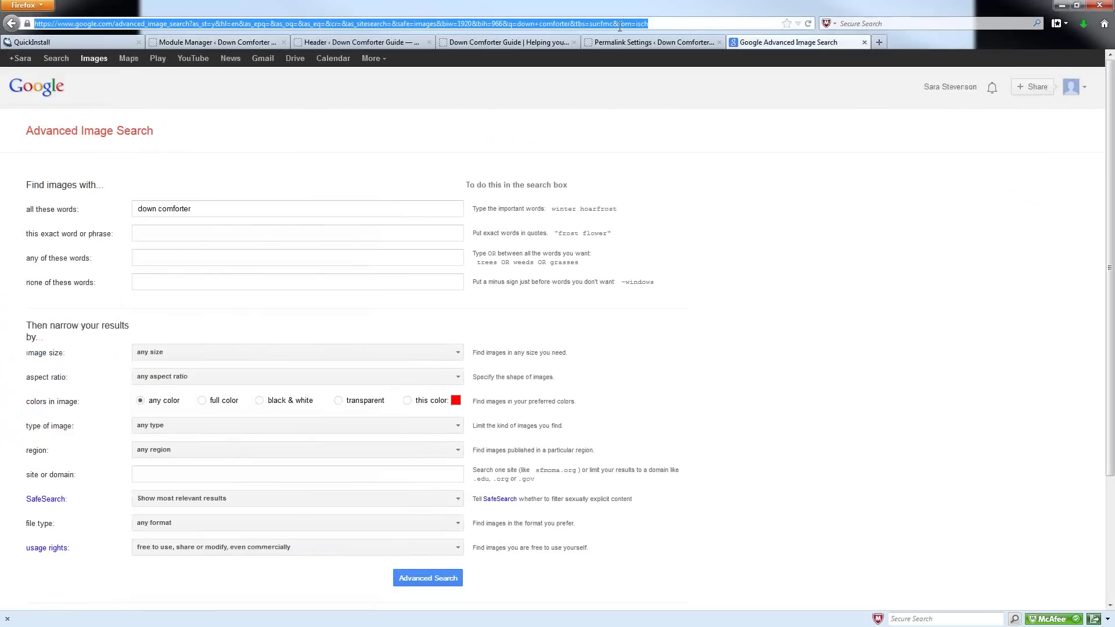
type("dogcratesizes.com")
key("Return")
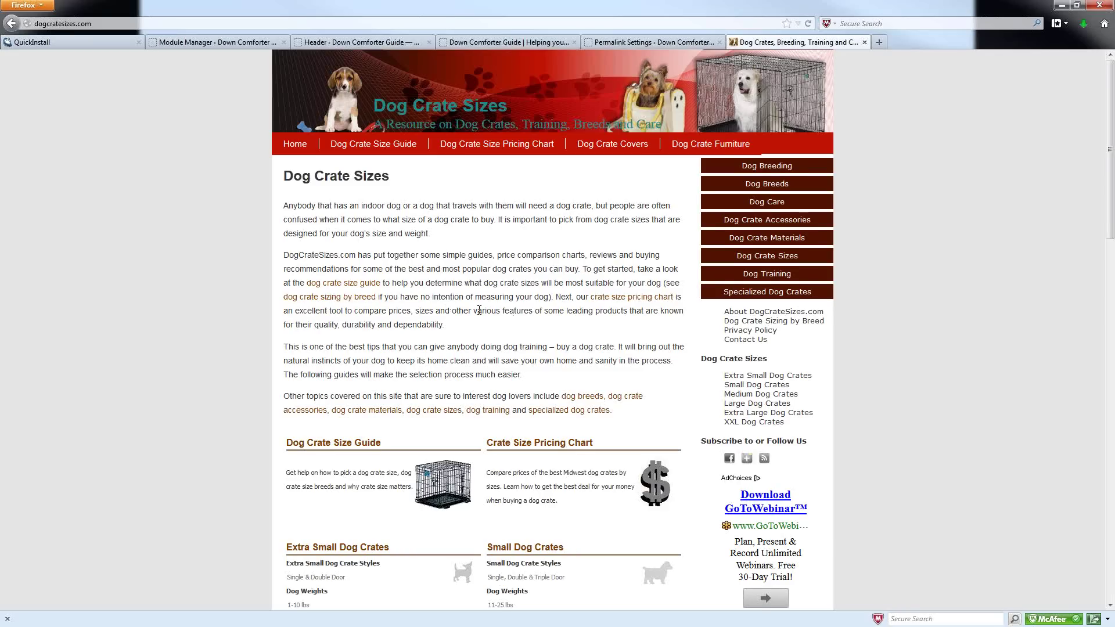
- Examine the homepage's two-column layout of guide, pricing chart and crate size sections, highlighting the whole block for reference
scroll(445, 300, "down", 4)
scroll(445, 306, "down", 5)
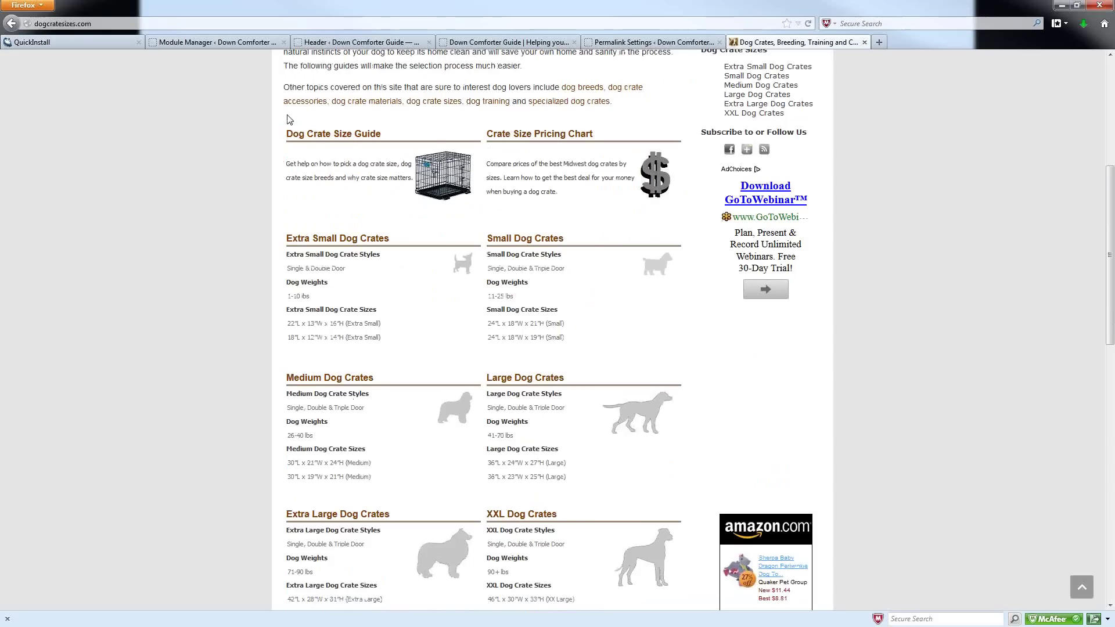
mouse_move(292, 121)
left_mouse_down()
mouse_move(321, 146)
mouse_move(295, 112)
mouse_move(293, 126)
left_mouse_up()
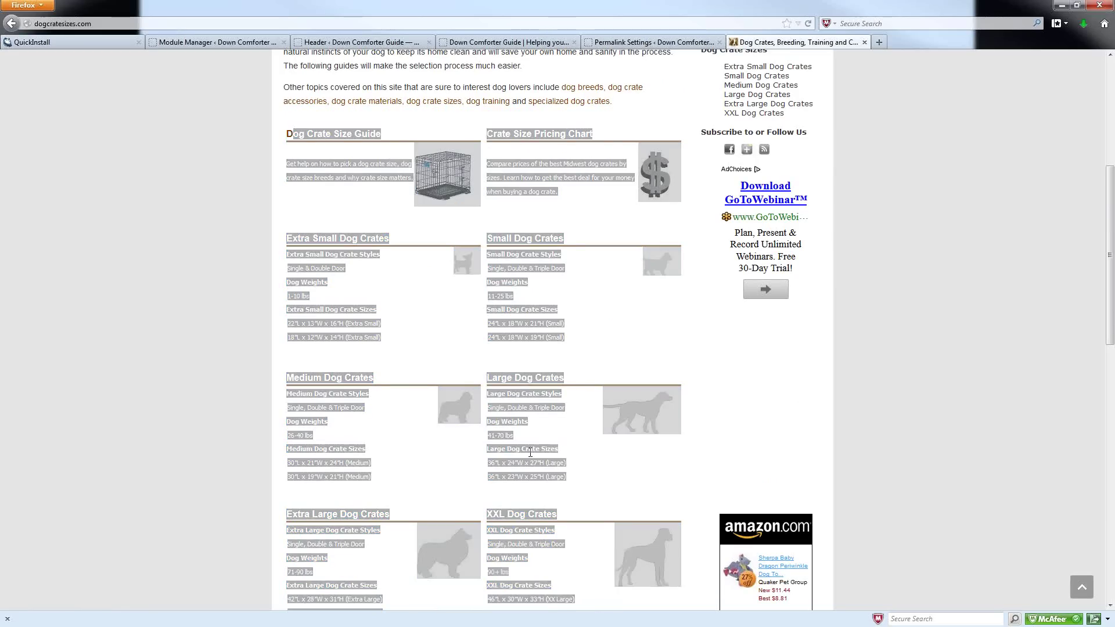
left_click(531, 453)
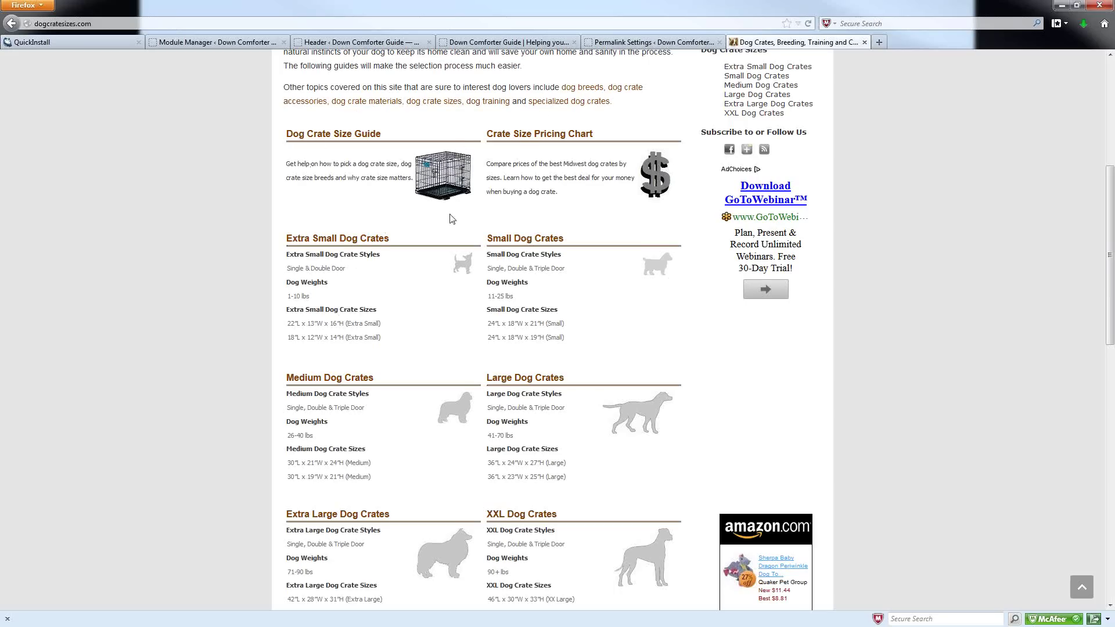
scroll(604, 326, "up", 4)
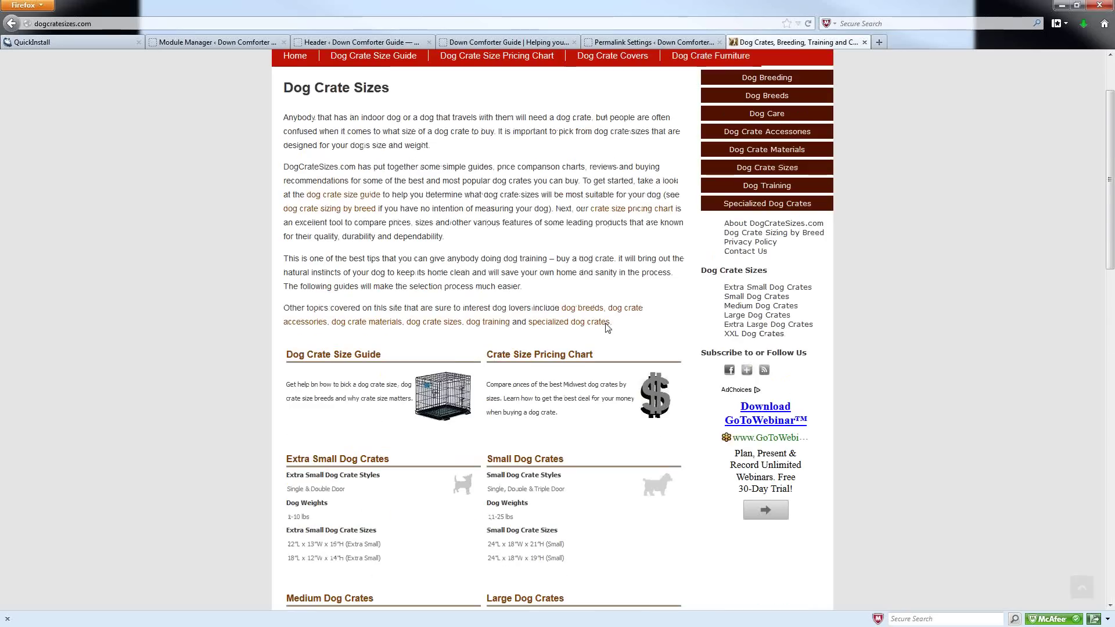